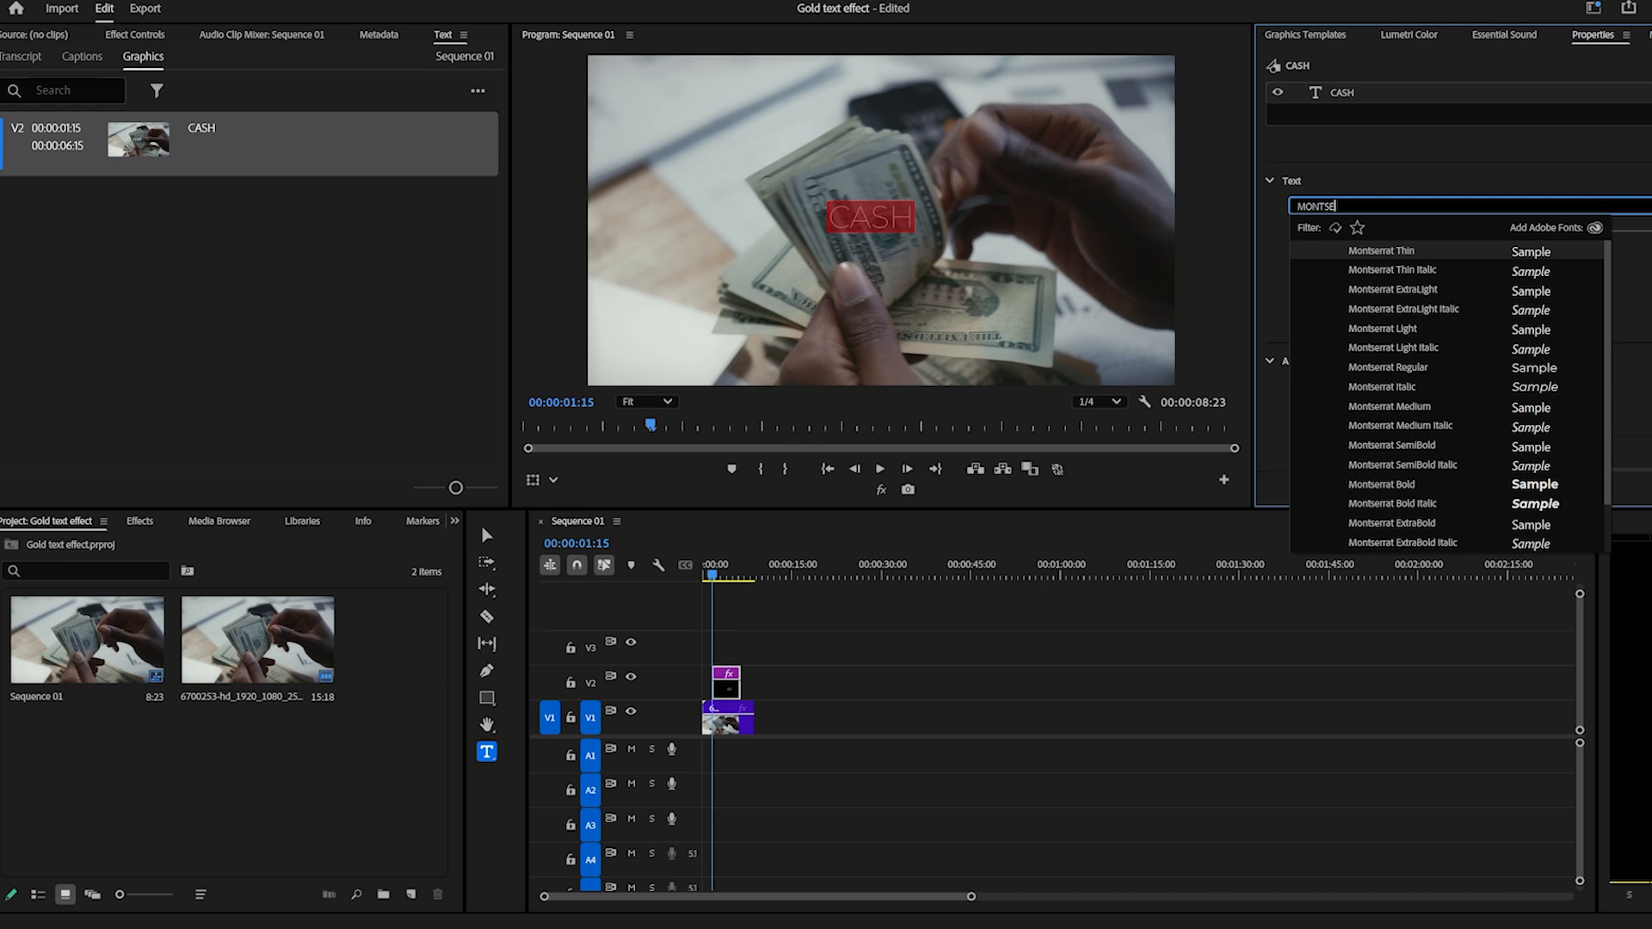
Set the CASH title's font to Montserrat Black and center-align its text.
scroll(1410, 521, "down", 1)
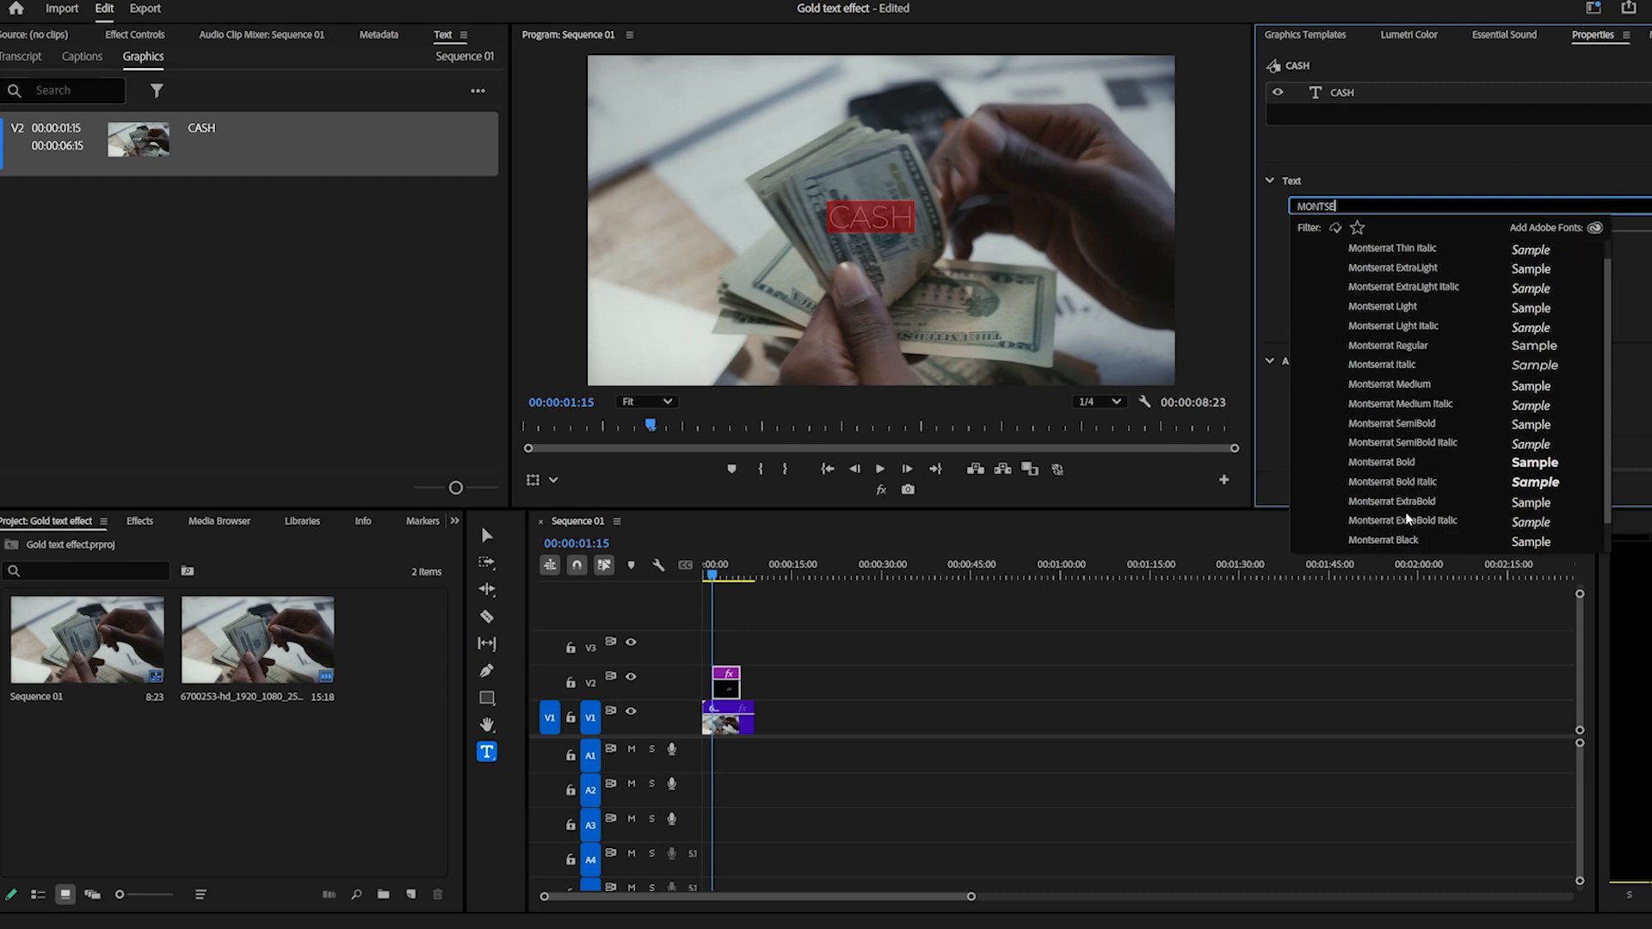
left_click(1407, 542)
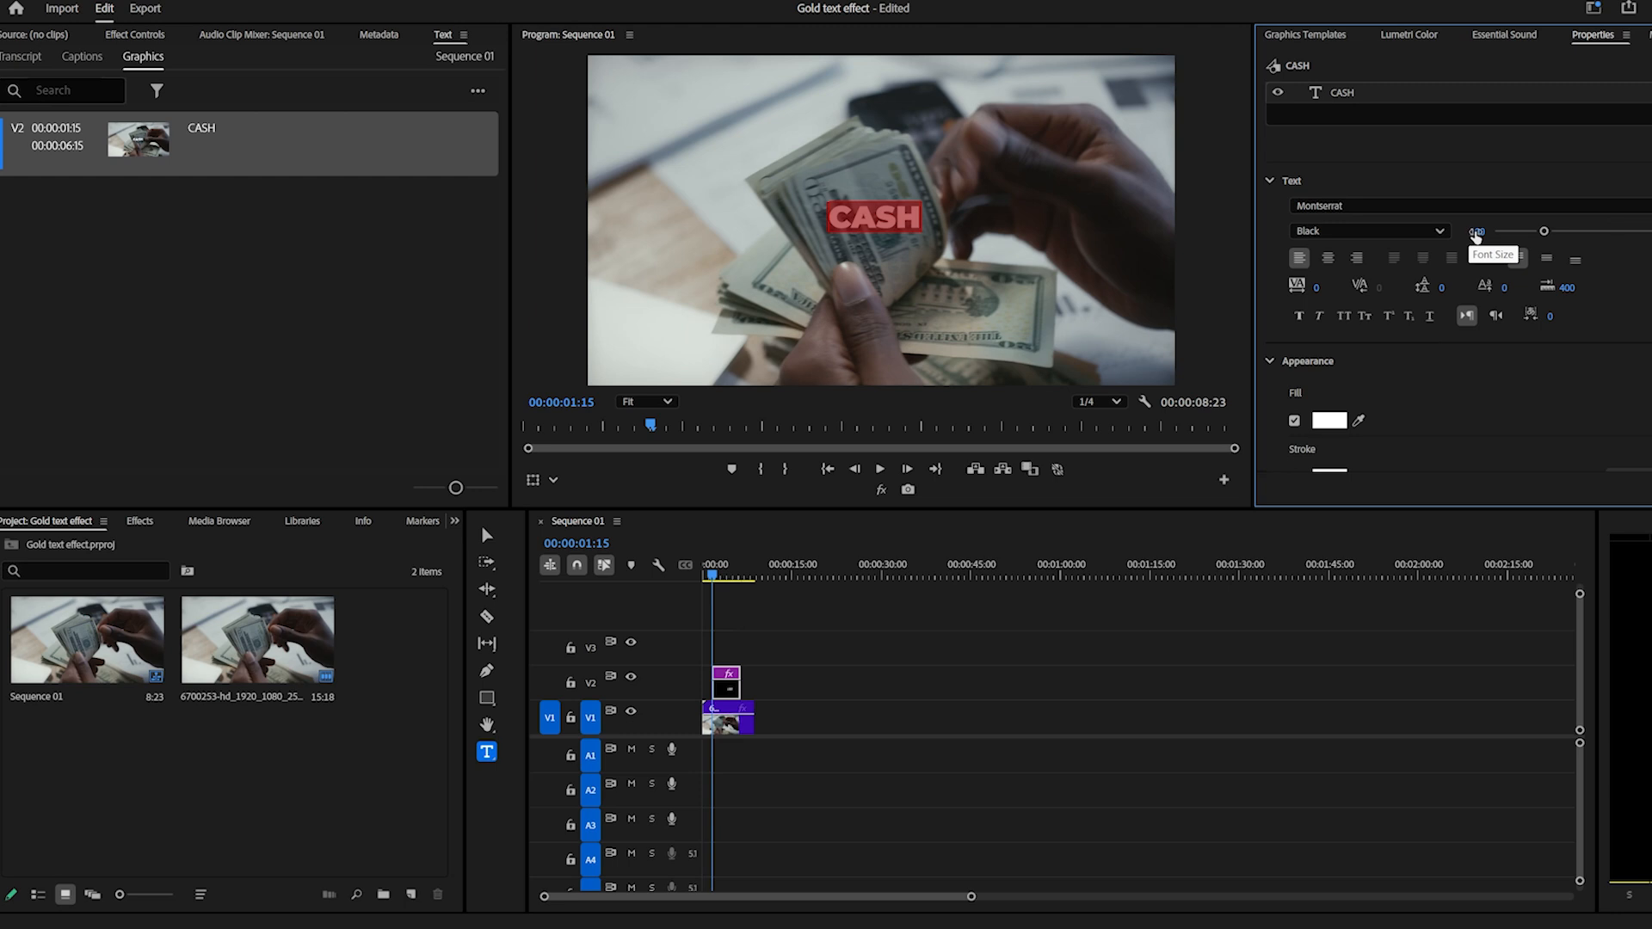
left_click(1330, 258)
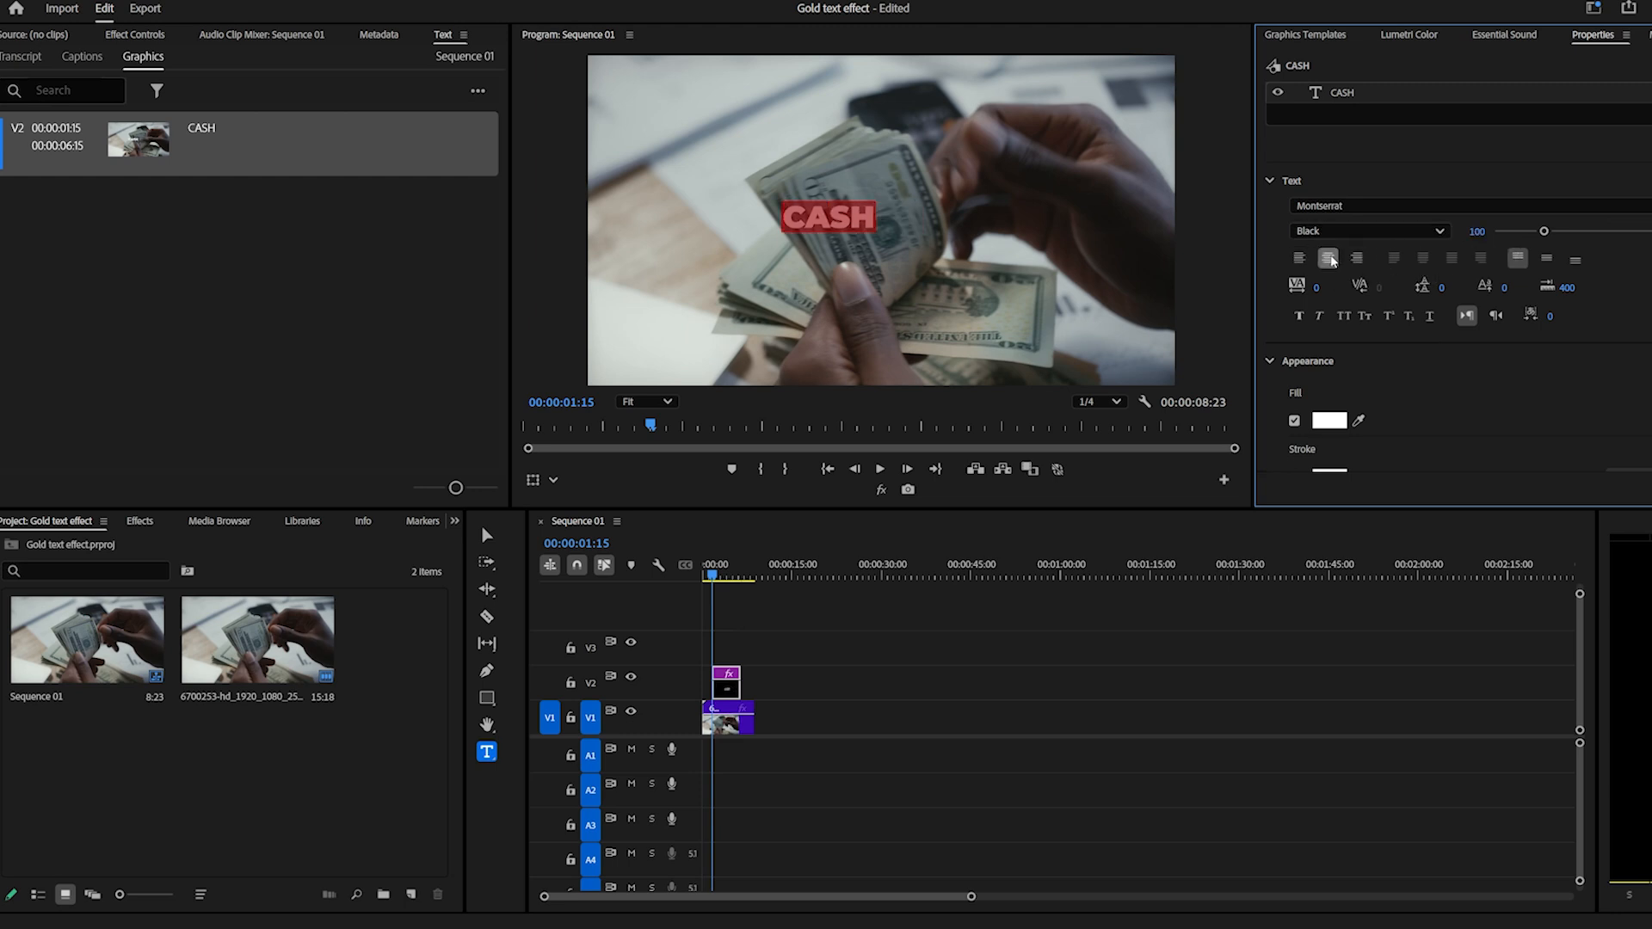
Center the CASH title horizontally and vertically in the frame and enlarge its font size.
scroll(1463, 388, "down", 5)
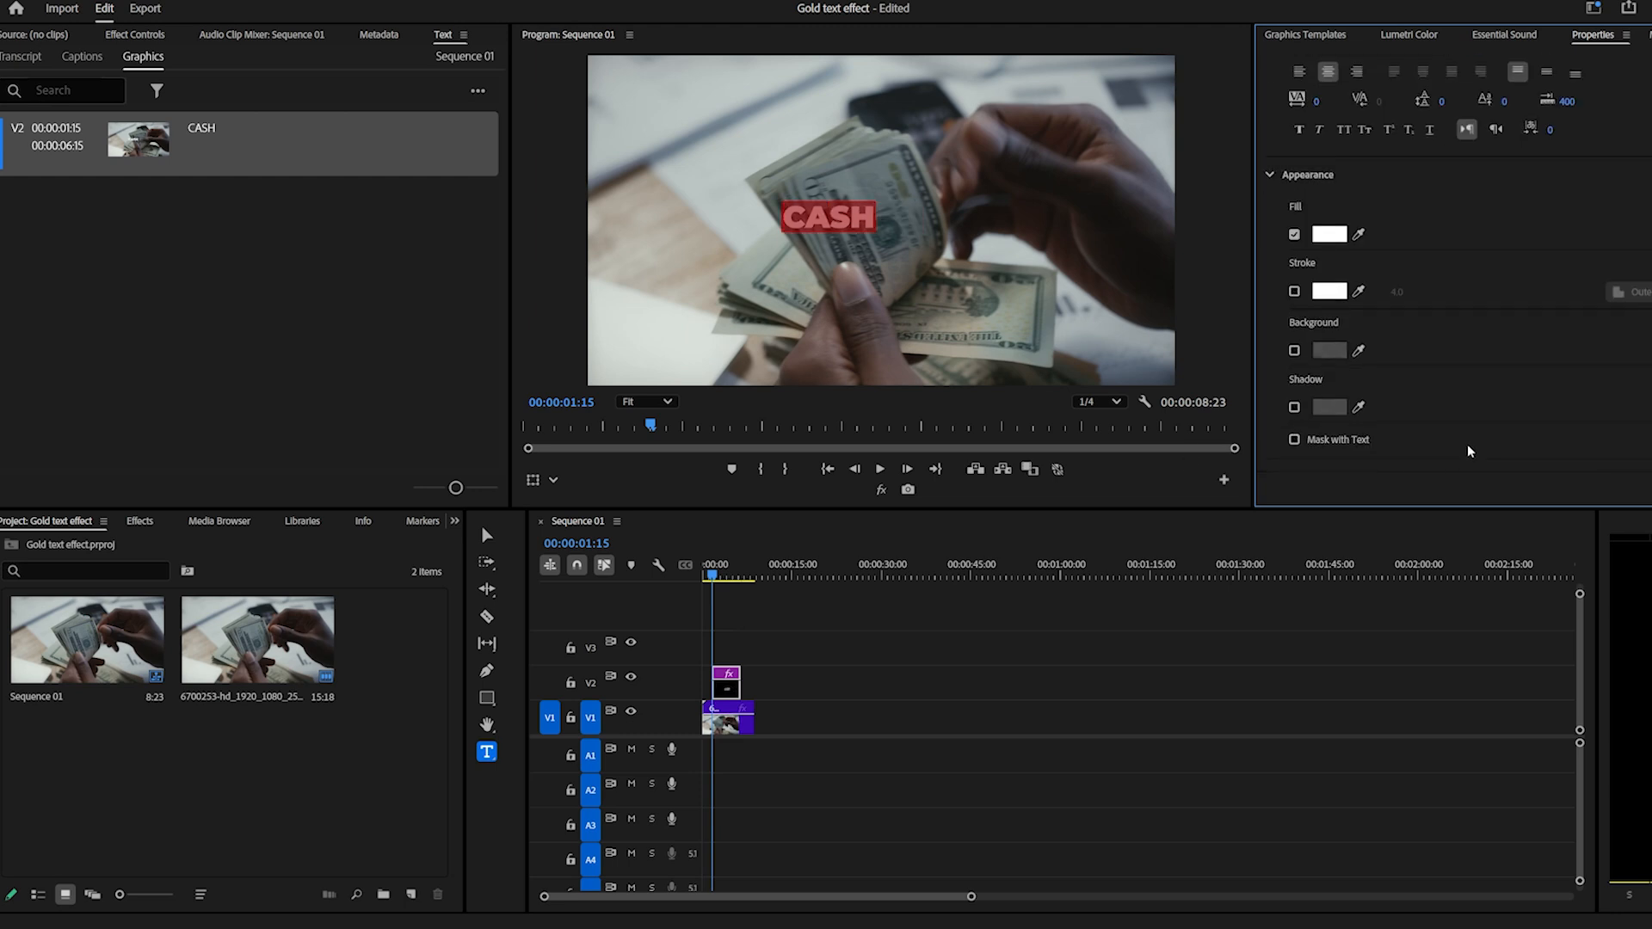
left_click(1484, 300)
left_click(1558, 301)
scroll(1434, 369, "up", 5)
scroll(1433, 369, "up", 2)
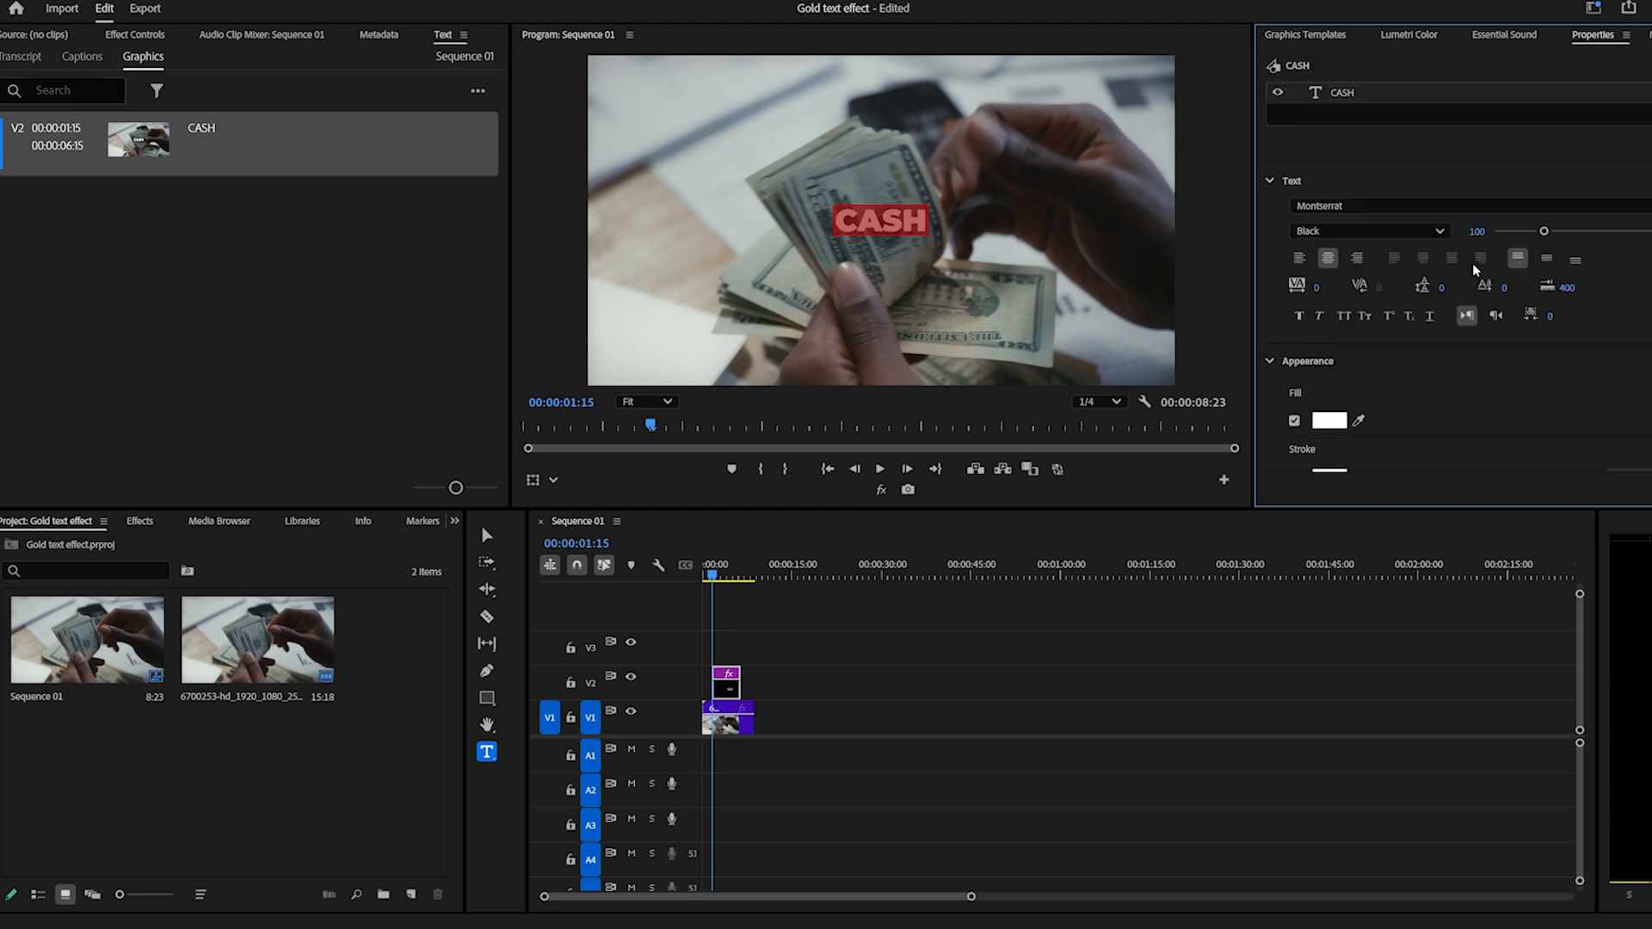
left_click_drag(1489, 234, 1626, 234)
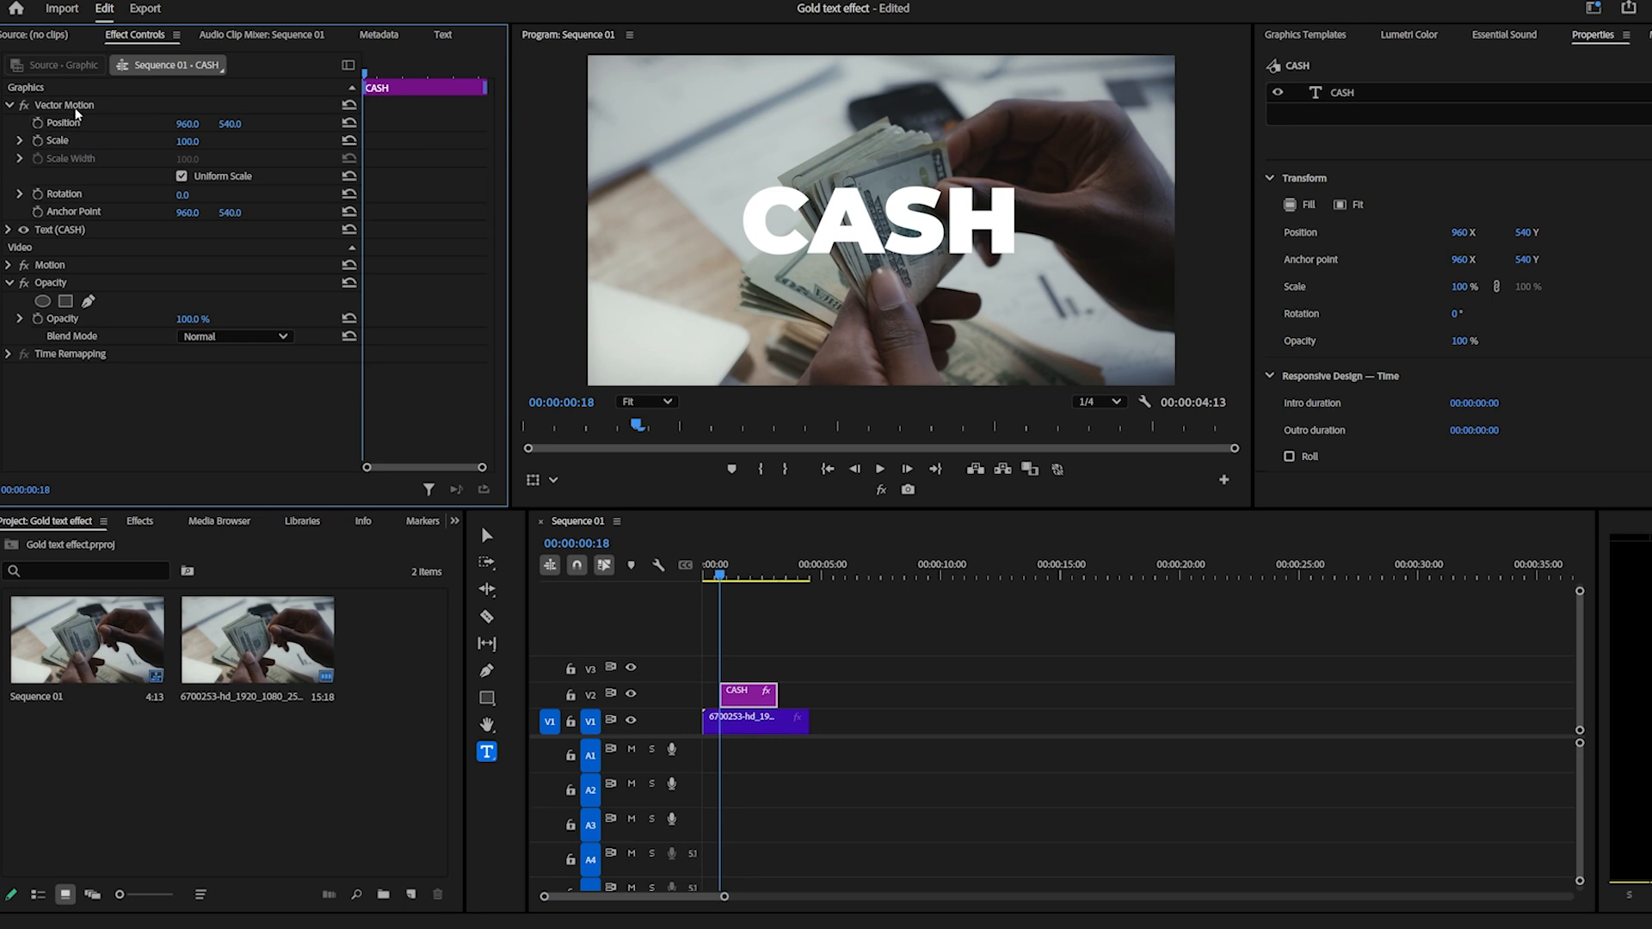
Move the Vector Motion anchor point to the bottom center of the CASH text, at about 968.3, 652.4.
left_click(84, 213)
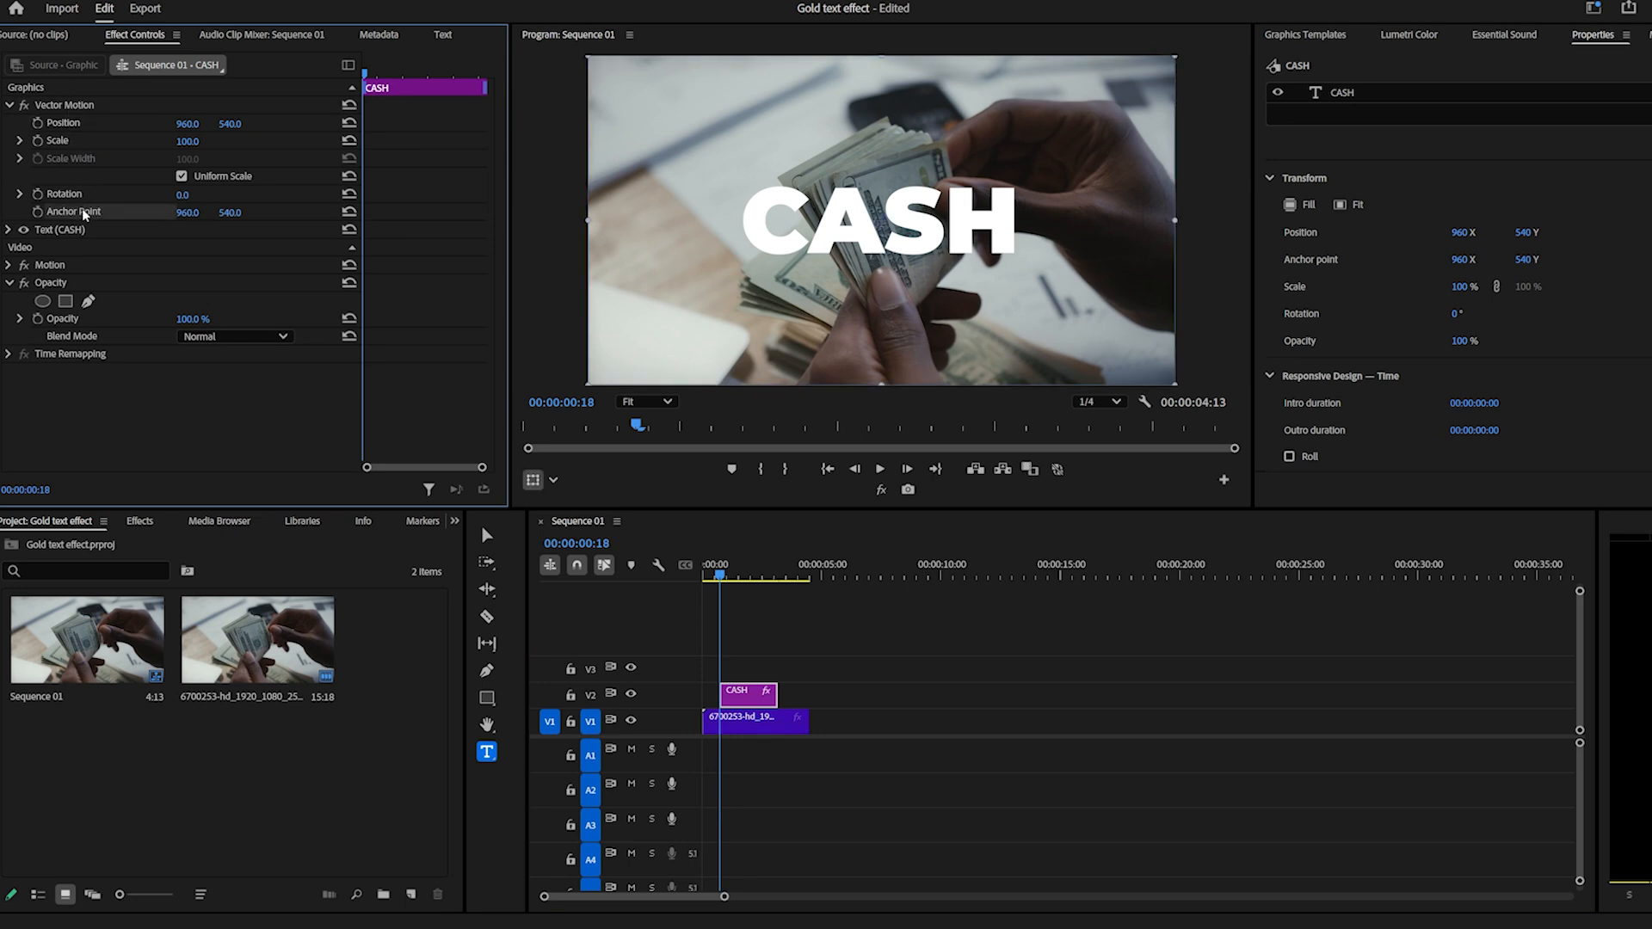
left_click_drag(881, 223, 883, 256)
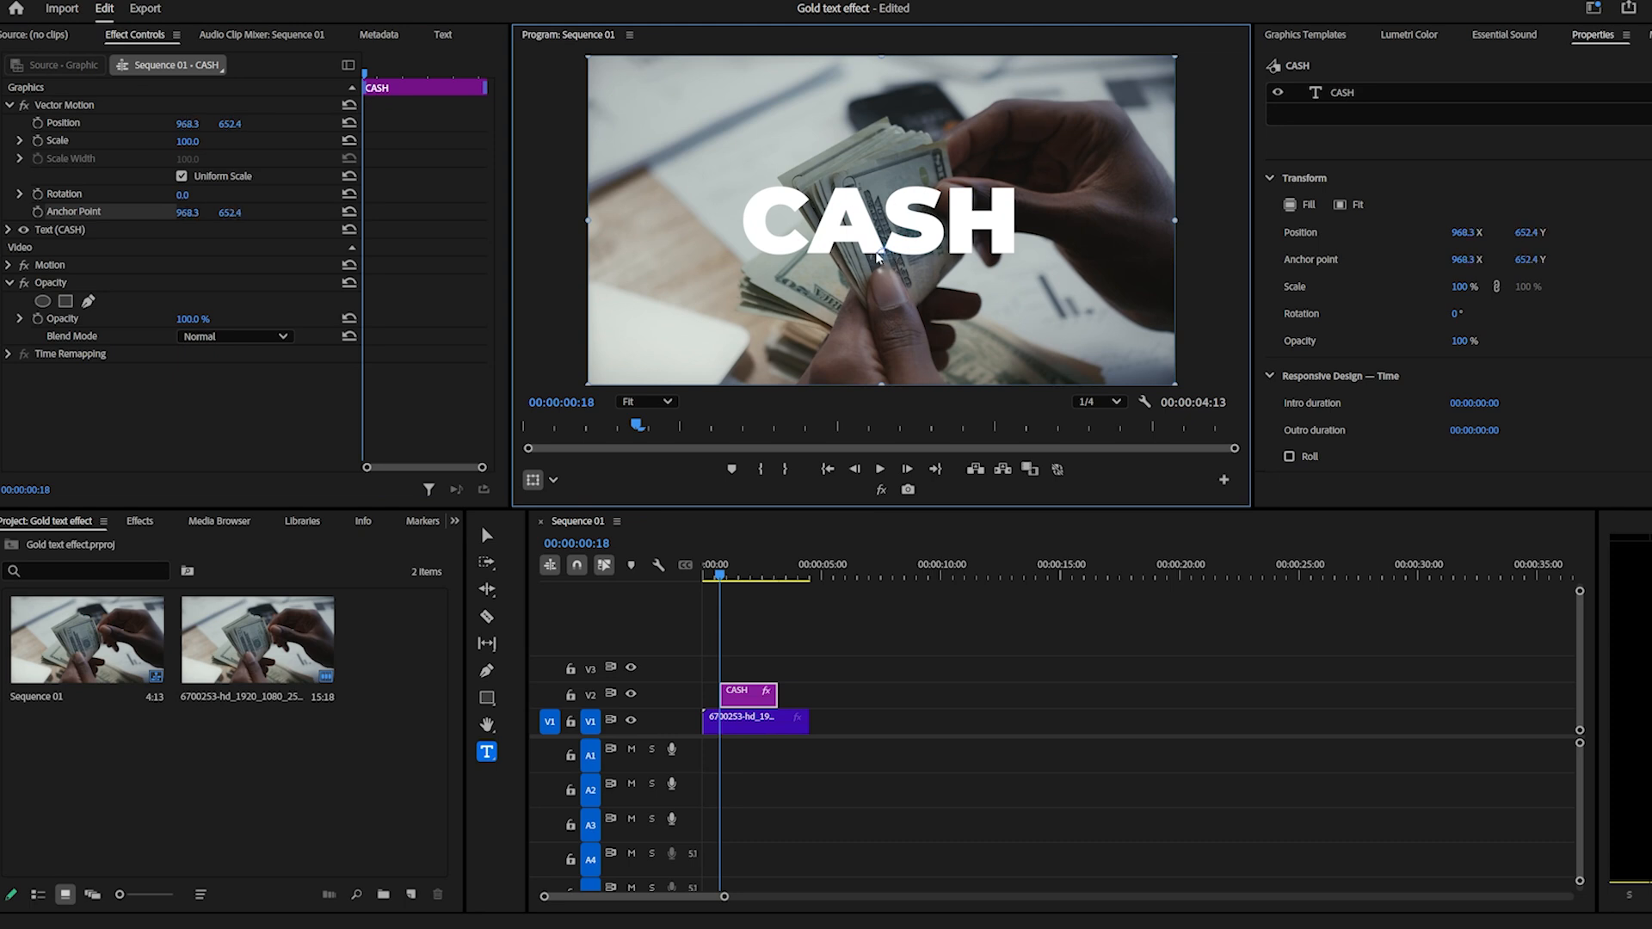
Move the ending Scale keyframe closer to the clip's start and play back the animation.
left_click_drag(387, 141, 374, 140)
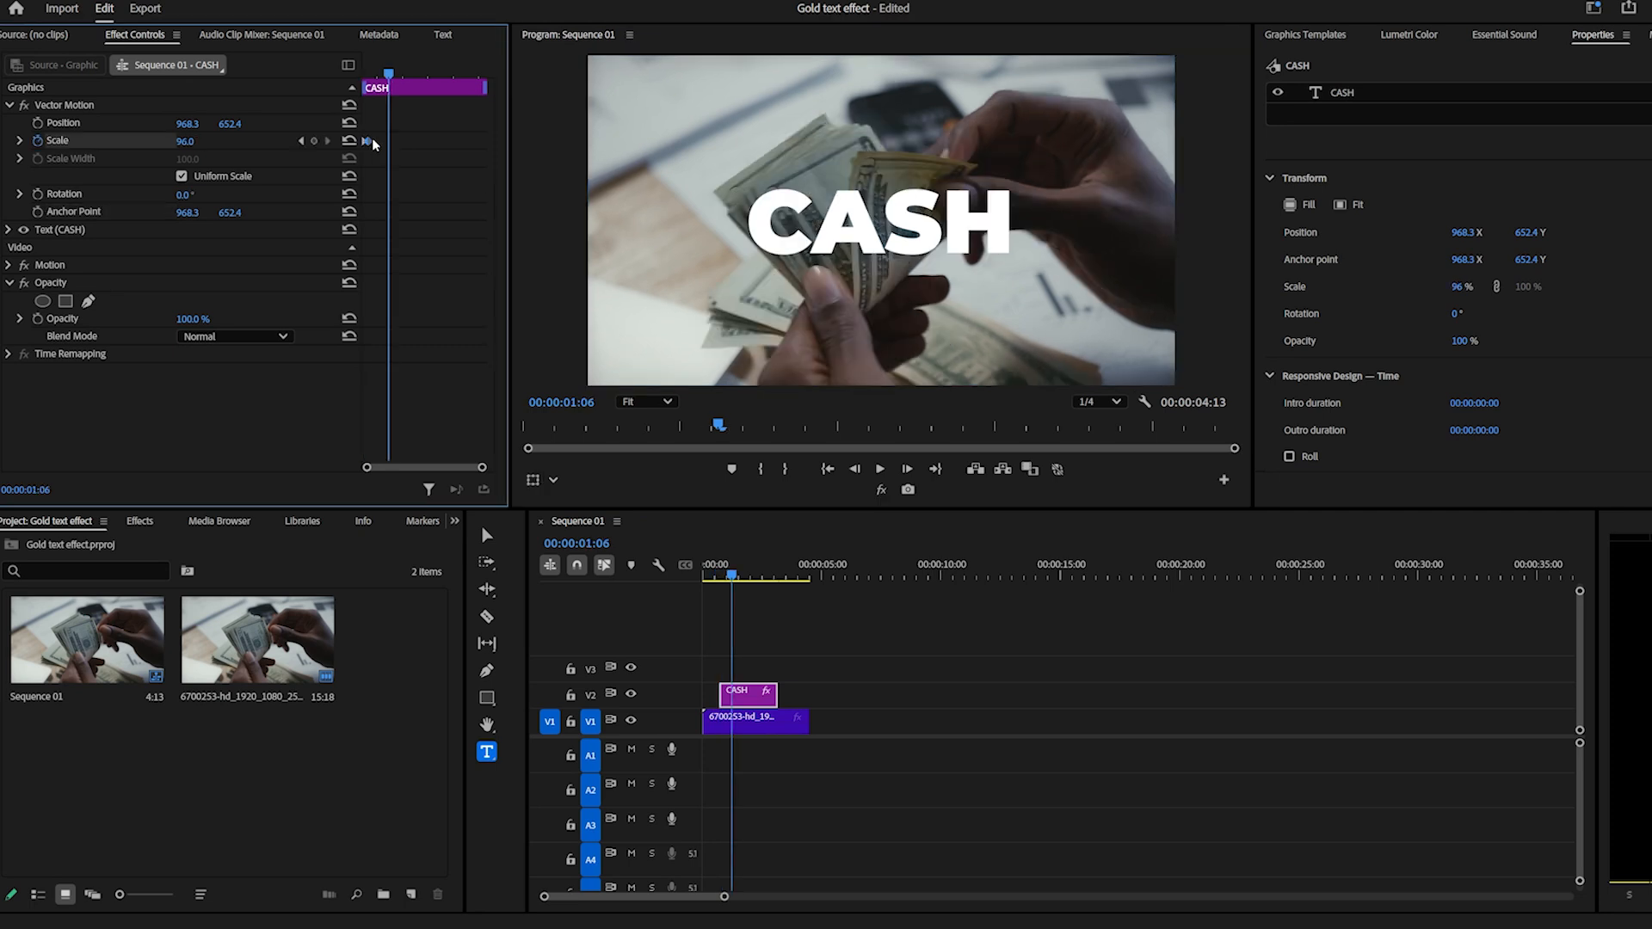
left_click_drag(388, 74, 281, 71)
key("space")
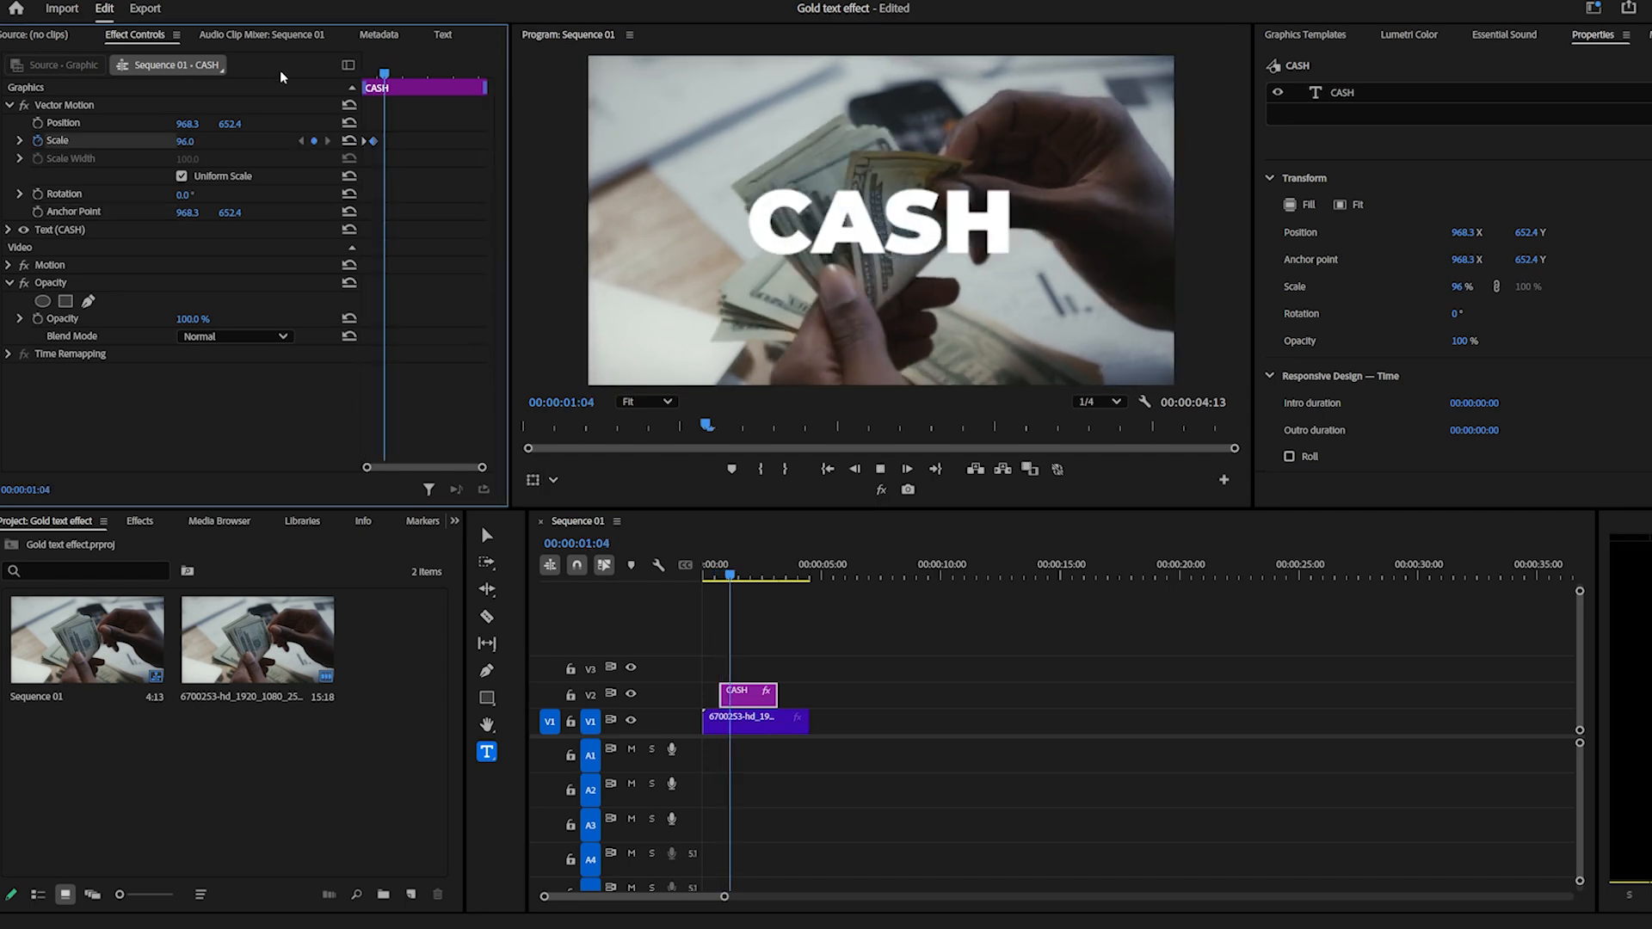
key("space")
Move the last Scale keyframe to 00:00:01:02 and add a 91% Scale keyframe at 00:00:00:24.
scroll(384, 74, "up", 2)
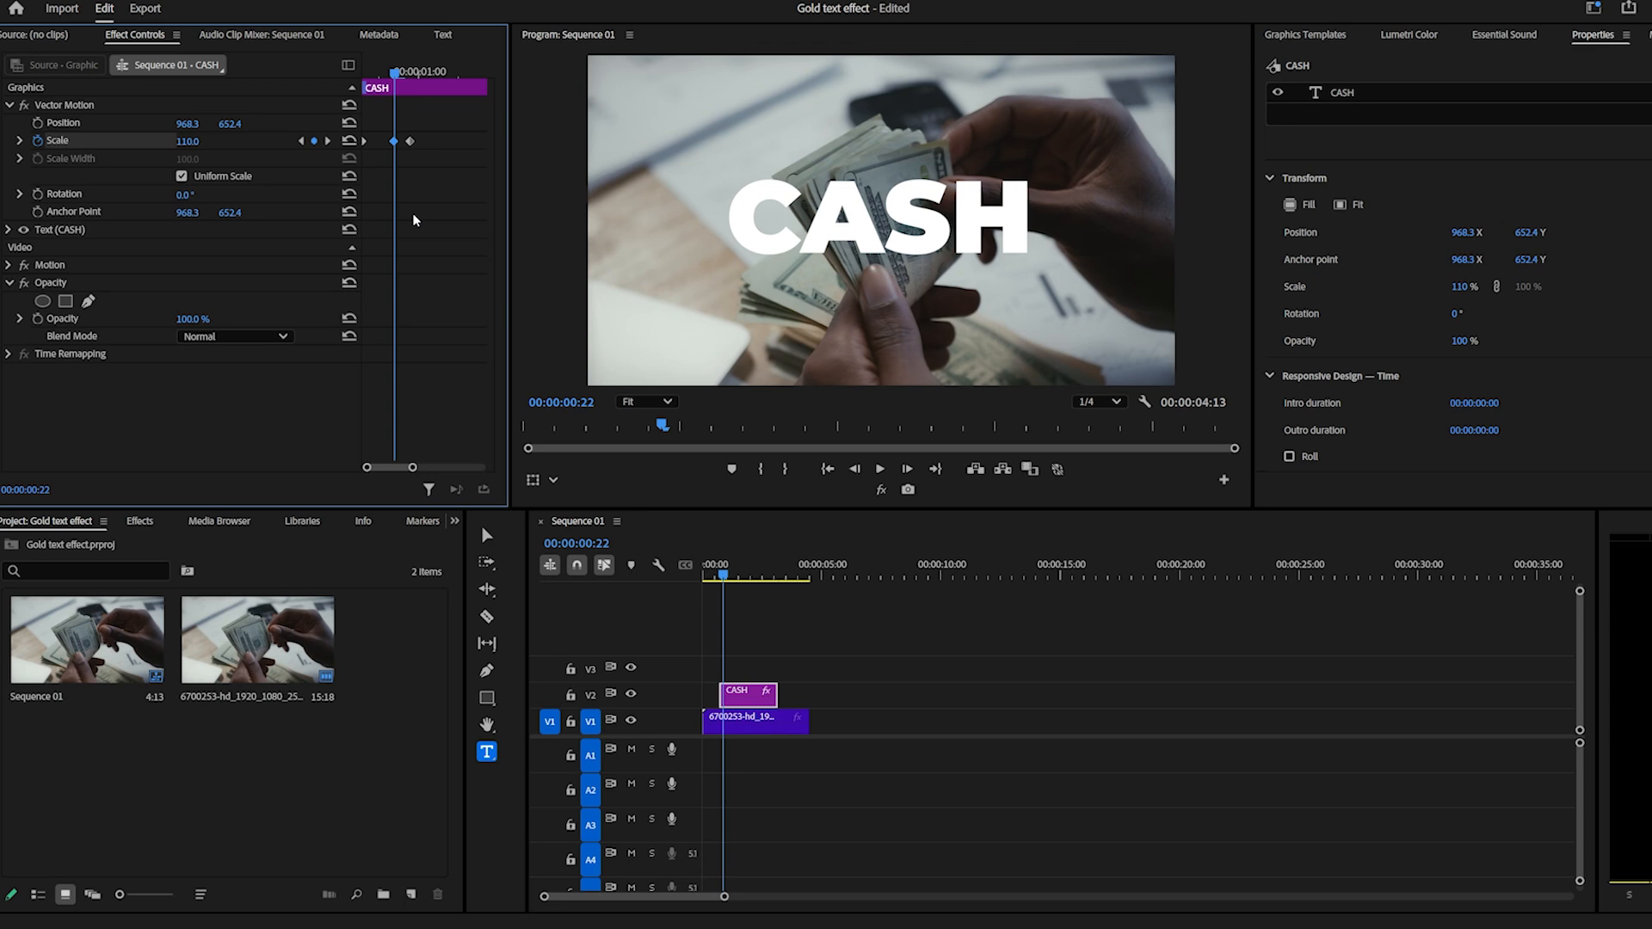
left_click_drag(408, 145, 436, 148)
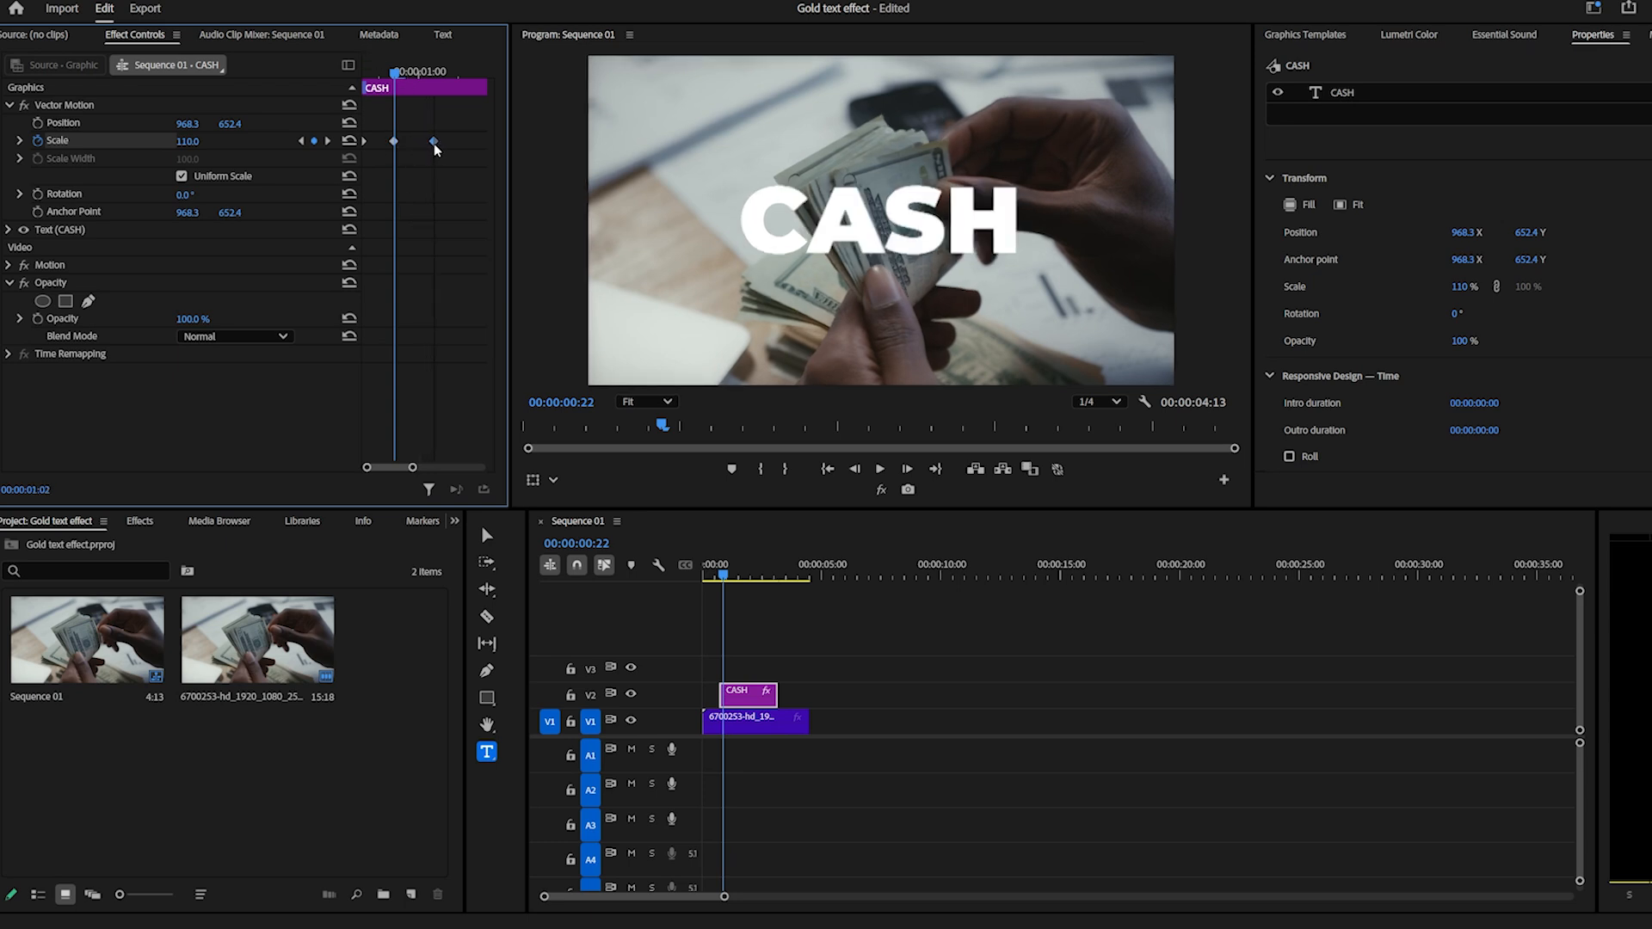
left_click_drag(394, 72, 414, 76)
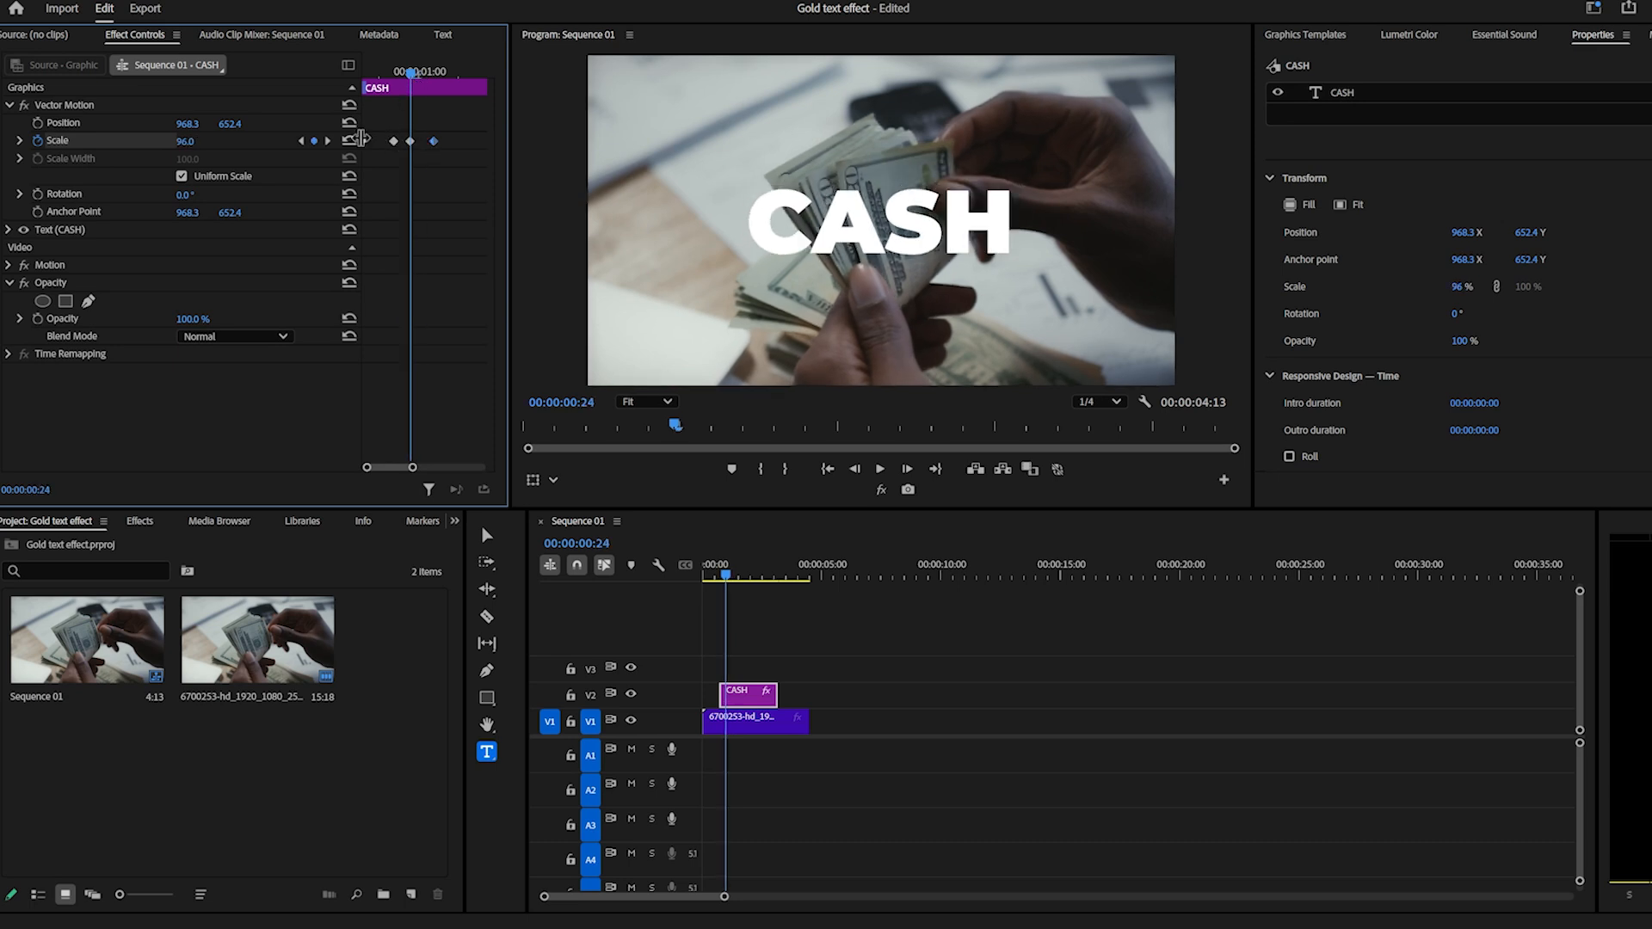
left_click_drag(188, 141, 177, 141)
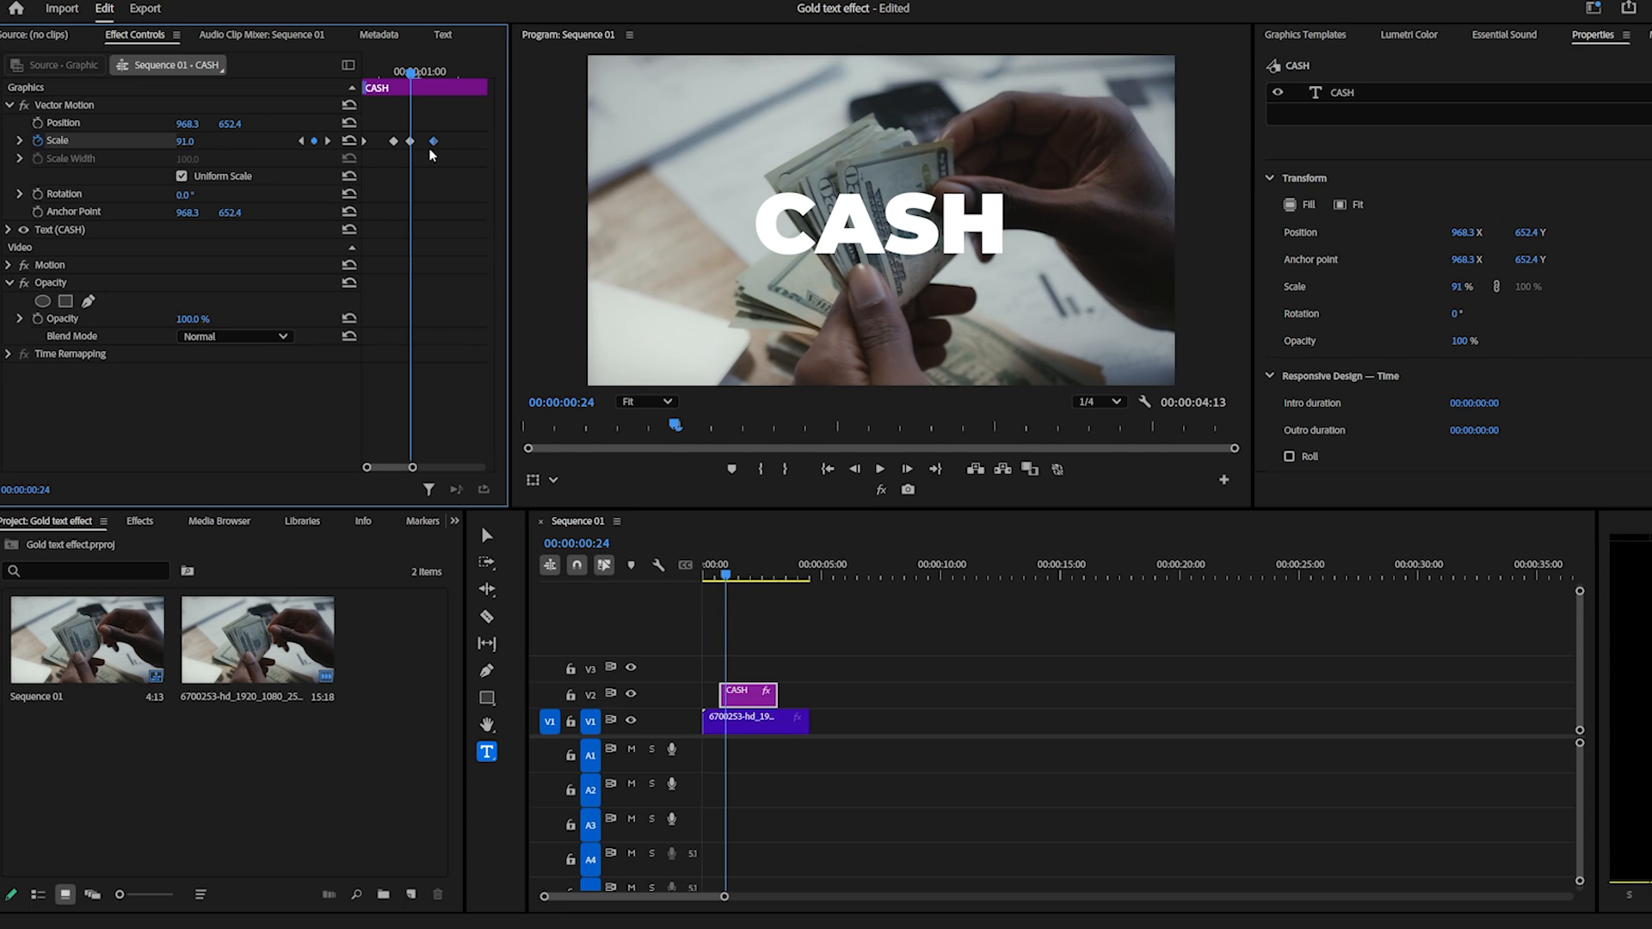
Shift the last two Scale keyframes slightly later, the final one to 00:00:01:03, and play back the animation.
left_click_drag(411, 141, 442, 144)
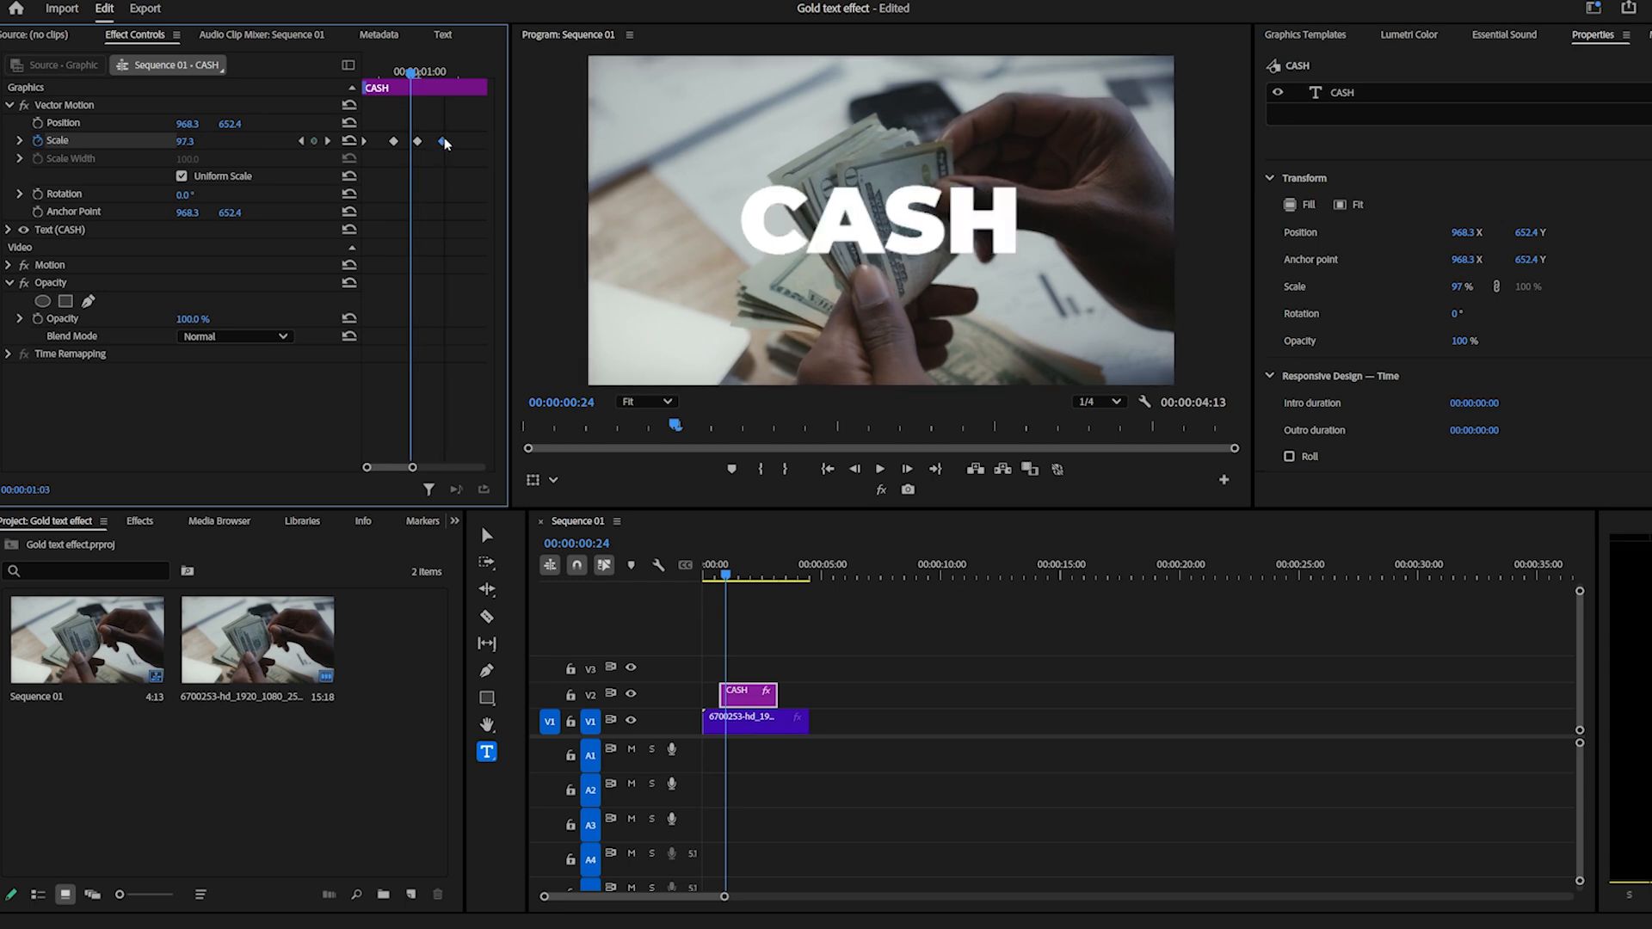
left_click_drag(390, 76, 326, 82)
key("space")
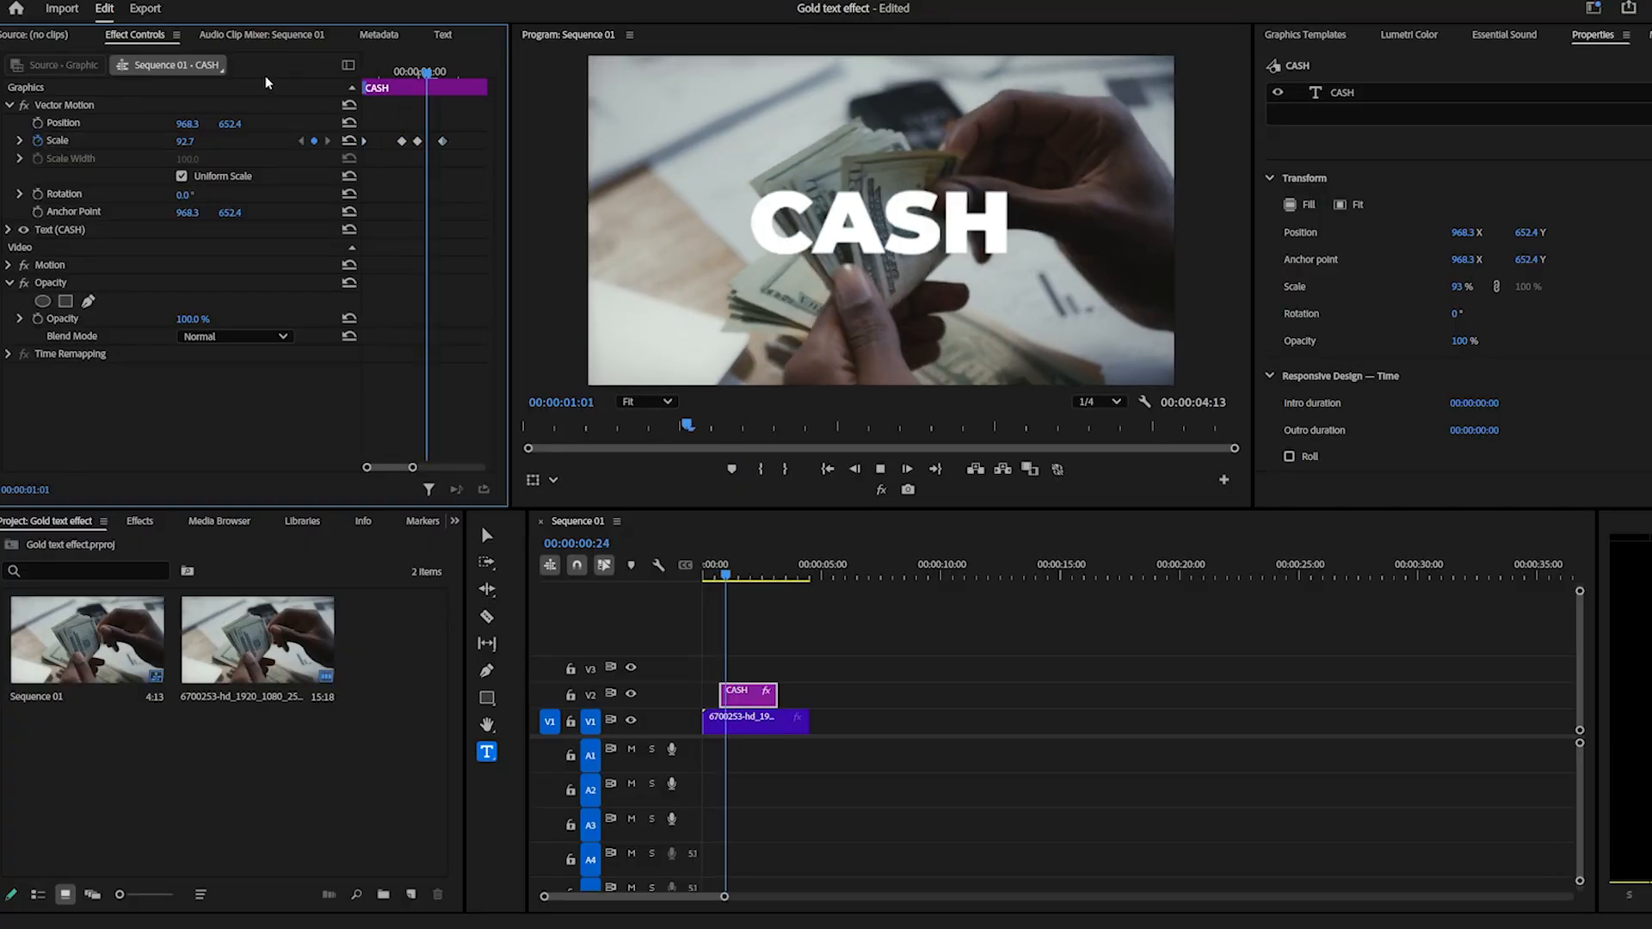
key("space")
Apply Ease In and Ease Out to the title's Scale keyframes.
left_click_drag(458, 128, 291, 166)
right_click(443, 142)
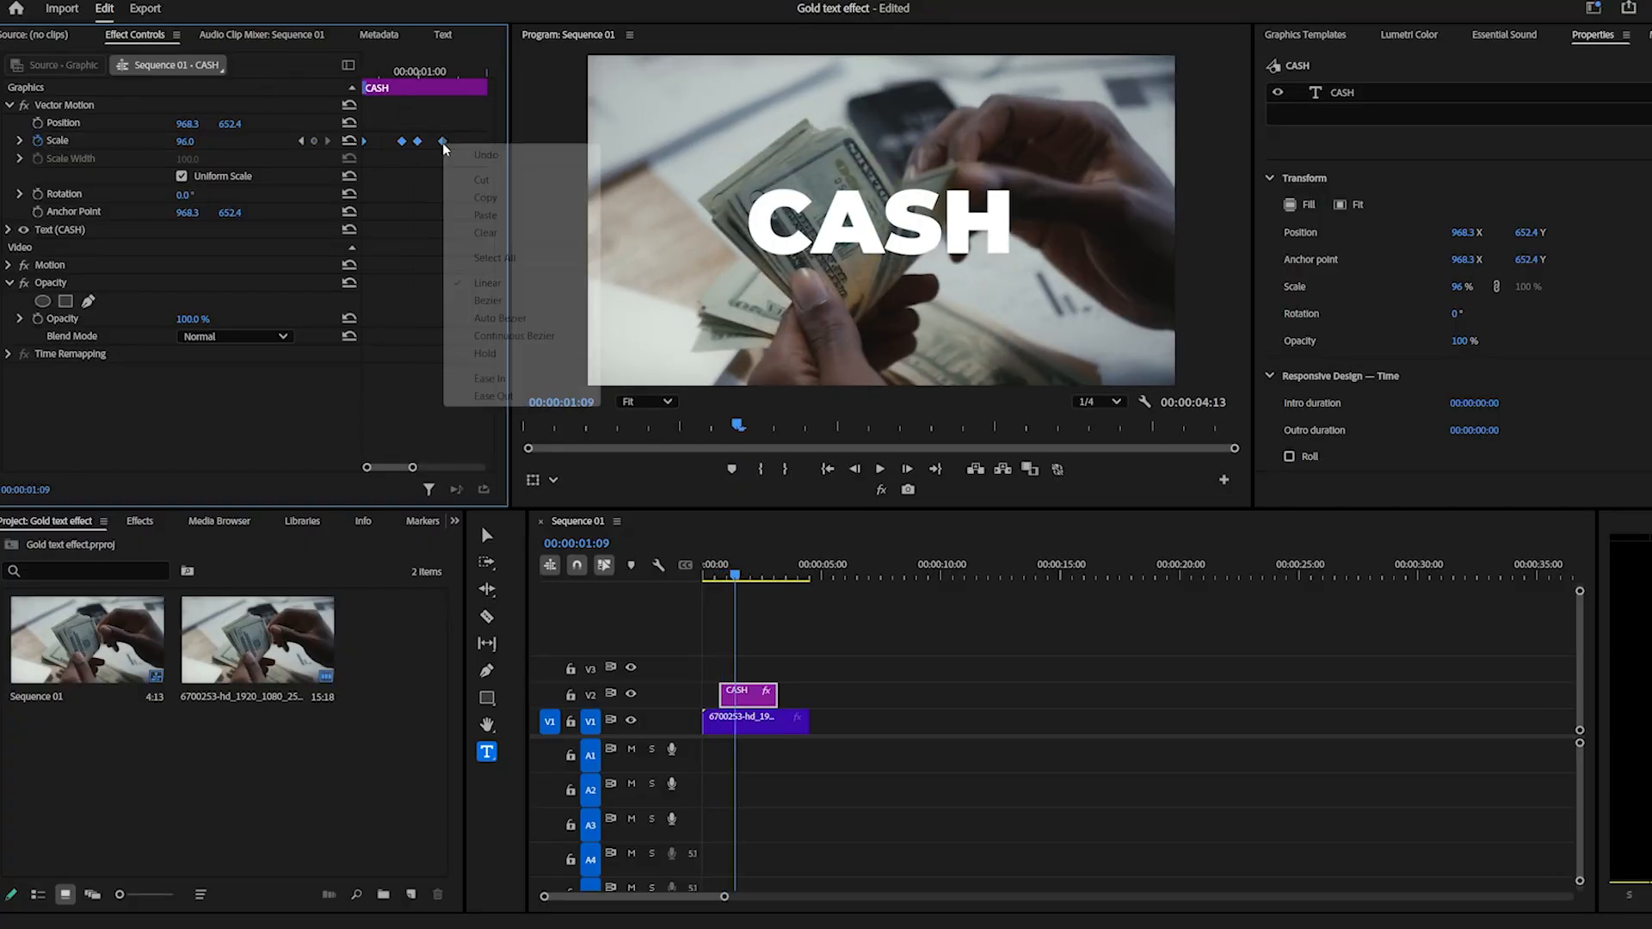
left_click(504, 381)
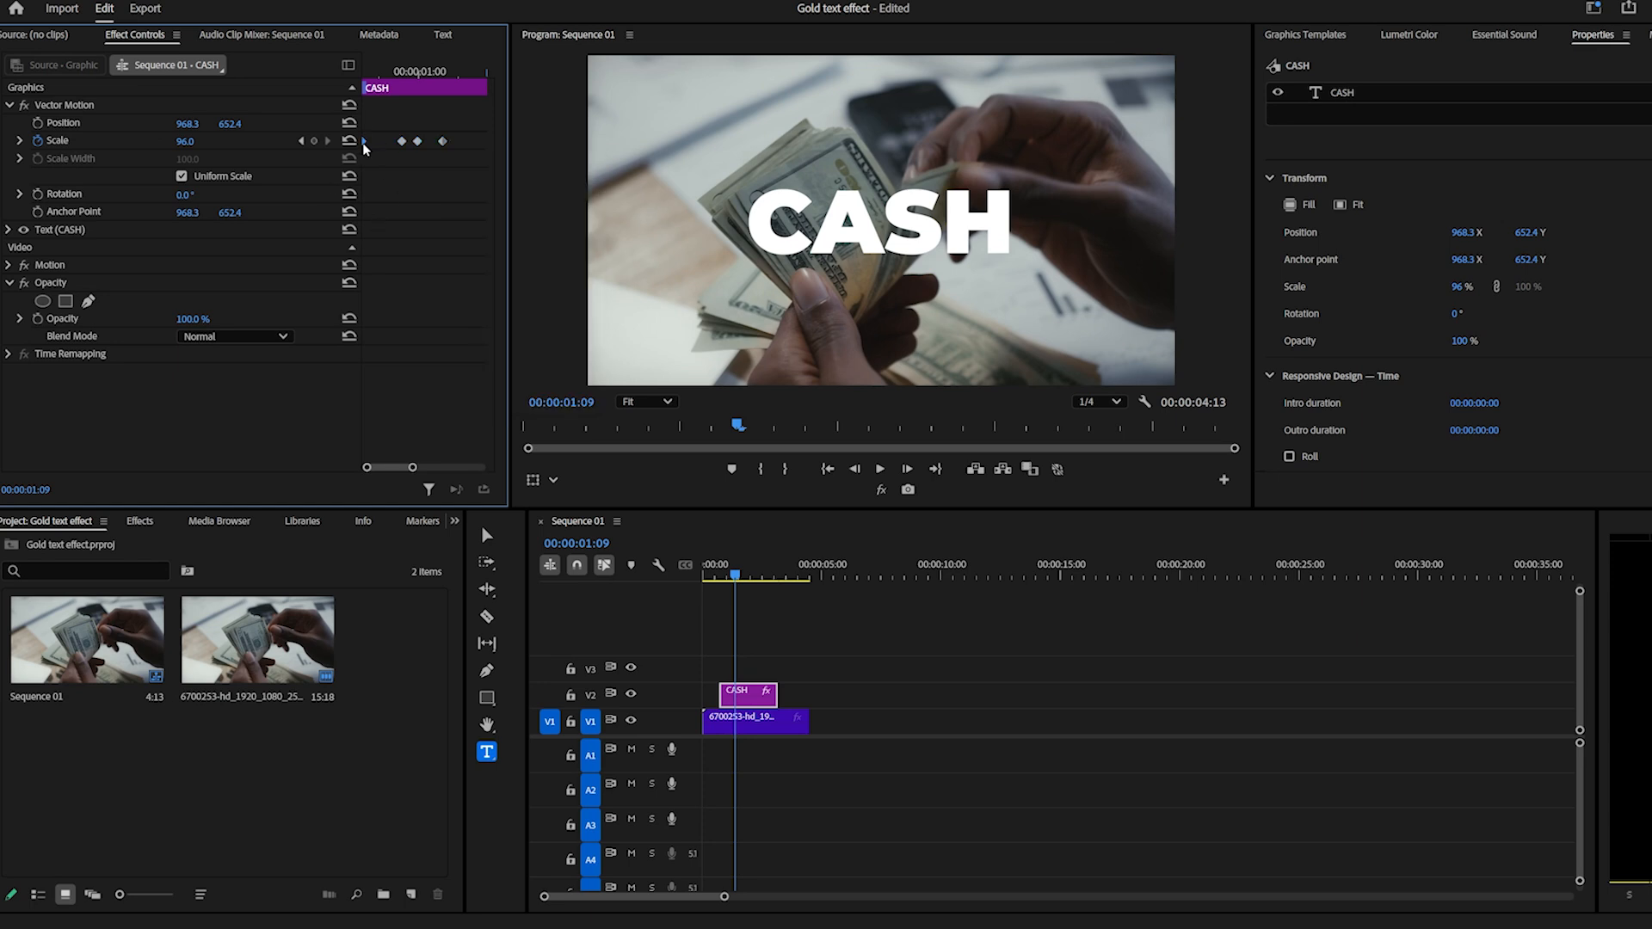
right_click(439, 143)
left_click(469, 394)
Set the two middle Scale keyframes to Auto Bezier interpolation.
left_click_drag(394, 111, 427, 161)
right_click(401, 145)
left_click(459, 318)
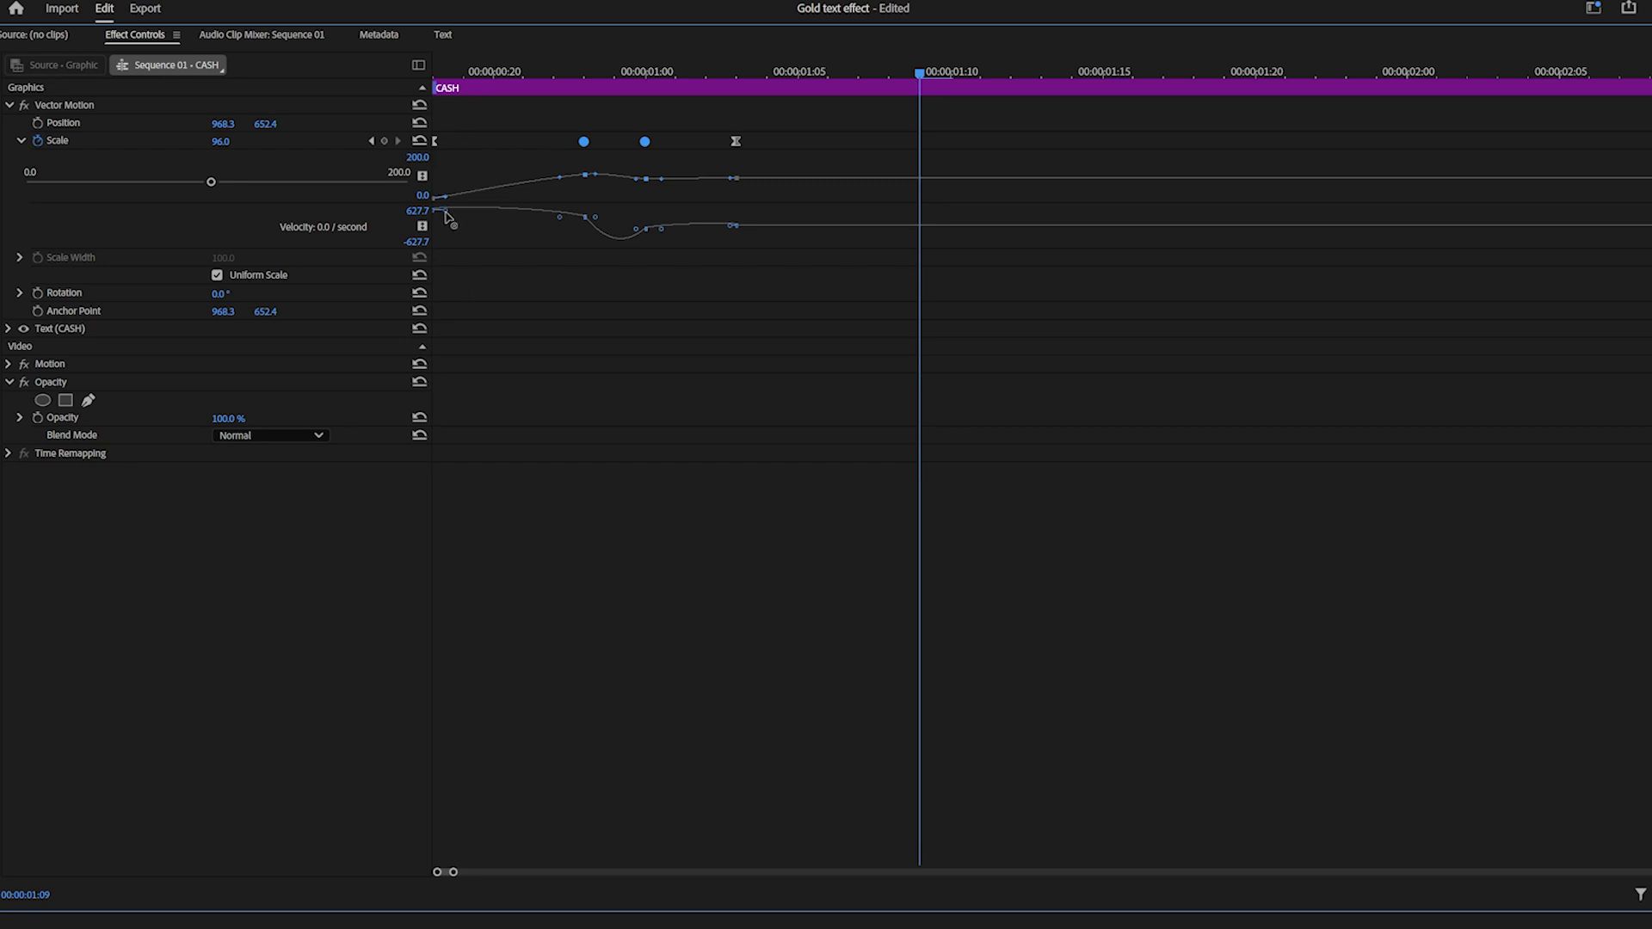
Reshape the Scale graph by lengthening the first keyframe's outgoing handle and the second keyframe's incoming handle.
left_click_drag(457, 79, 591, 95)
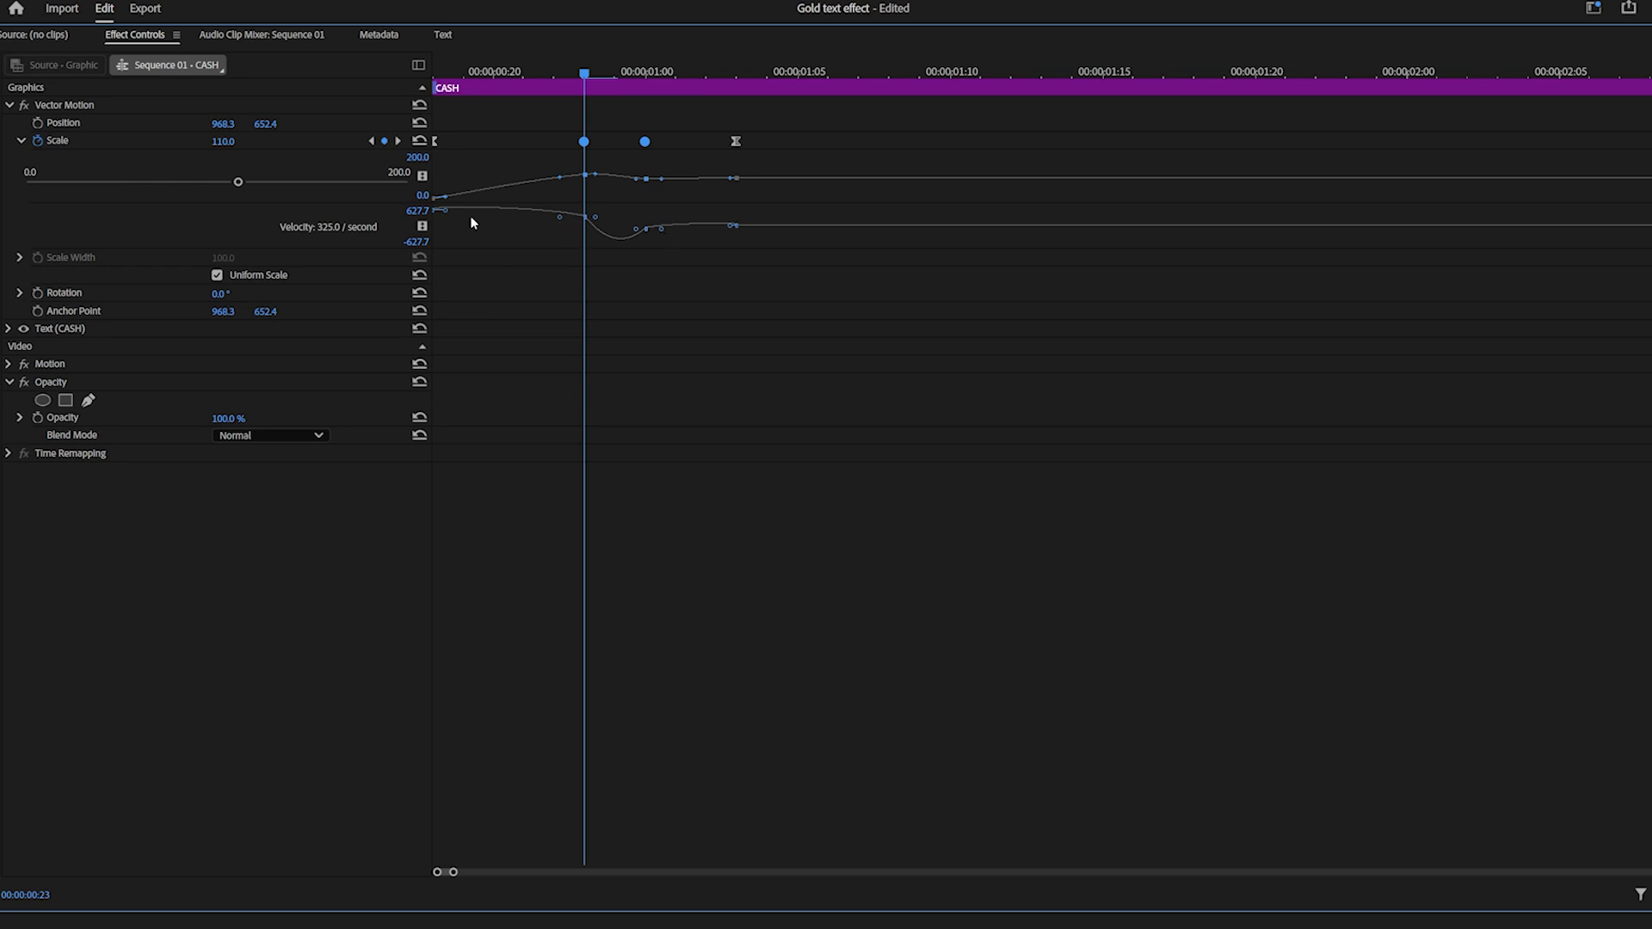
left_click_drag(445, 209, 484, 218)
left_click_drag(559, 177, 553, 178)
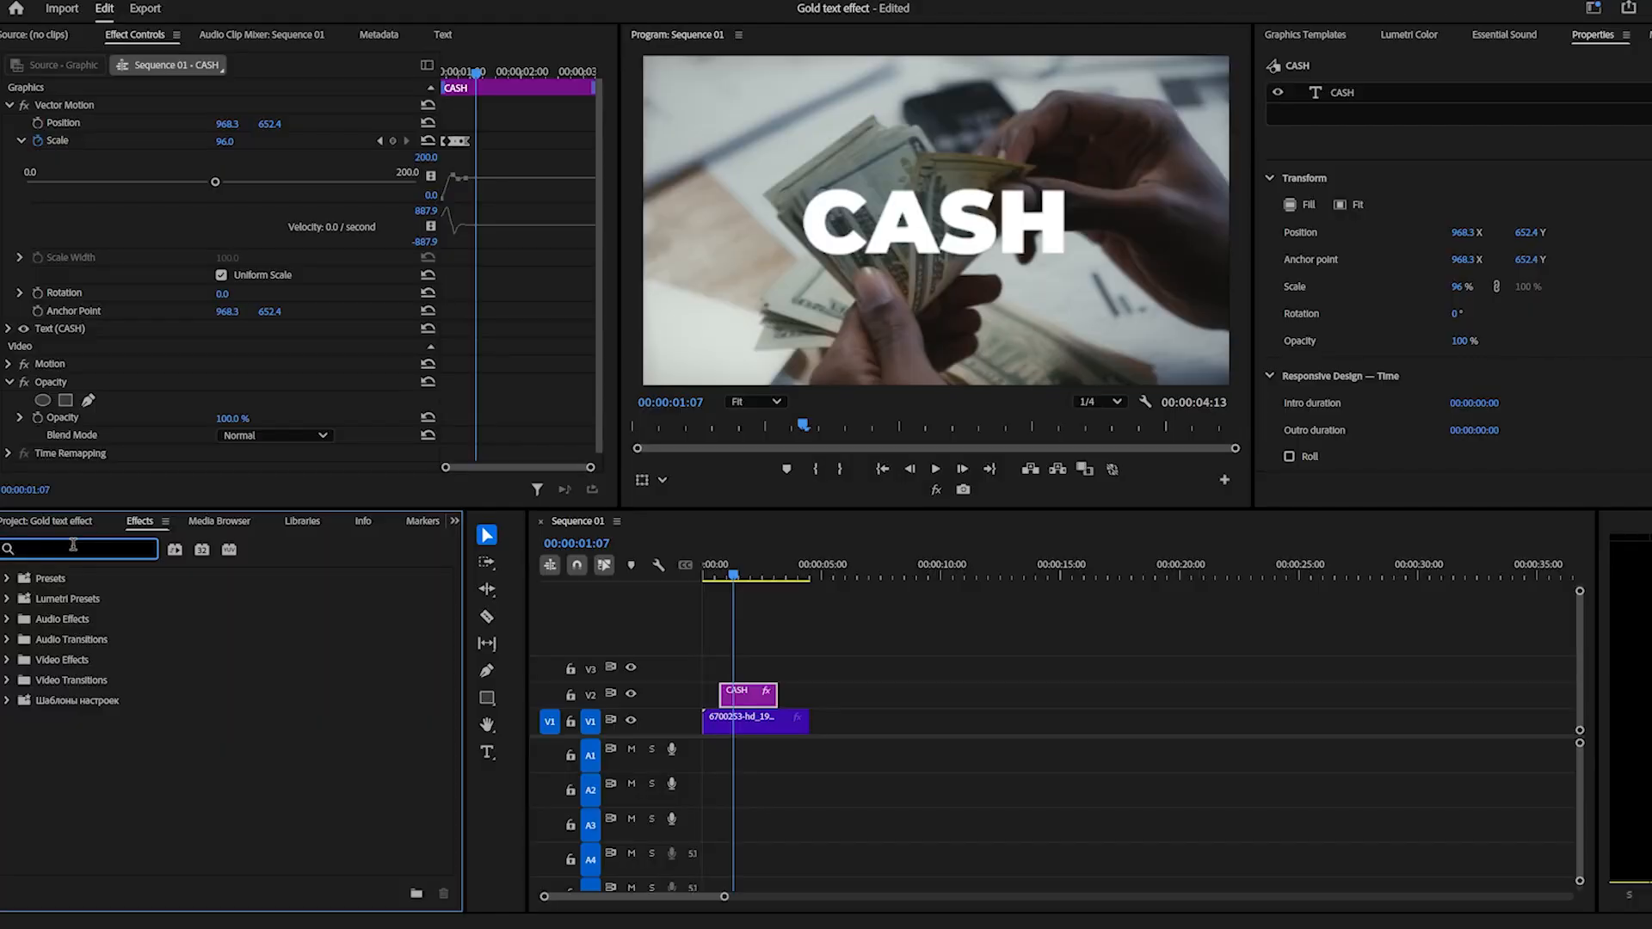
Find the 4-Color Gradient effect by searching for "4 GRA" and apply it to the CASH clip on V2.
type("4 GRA")
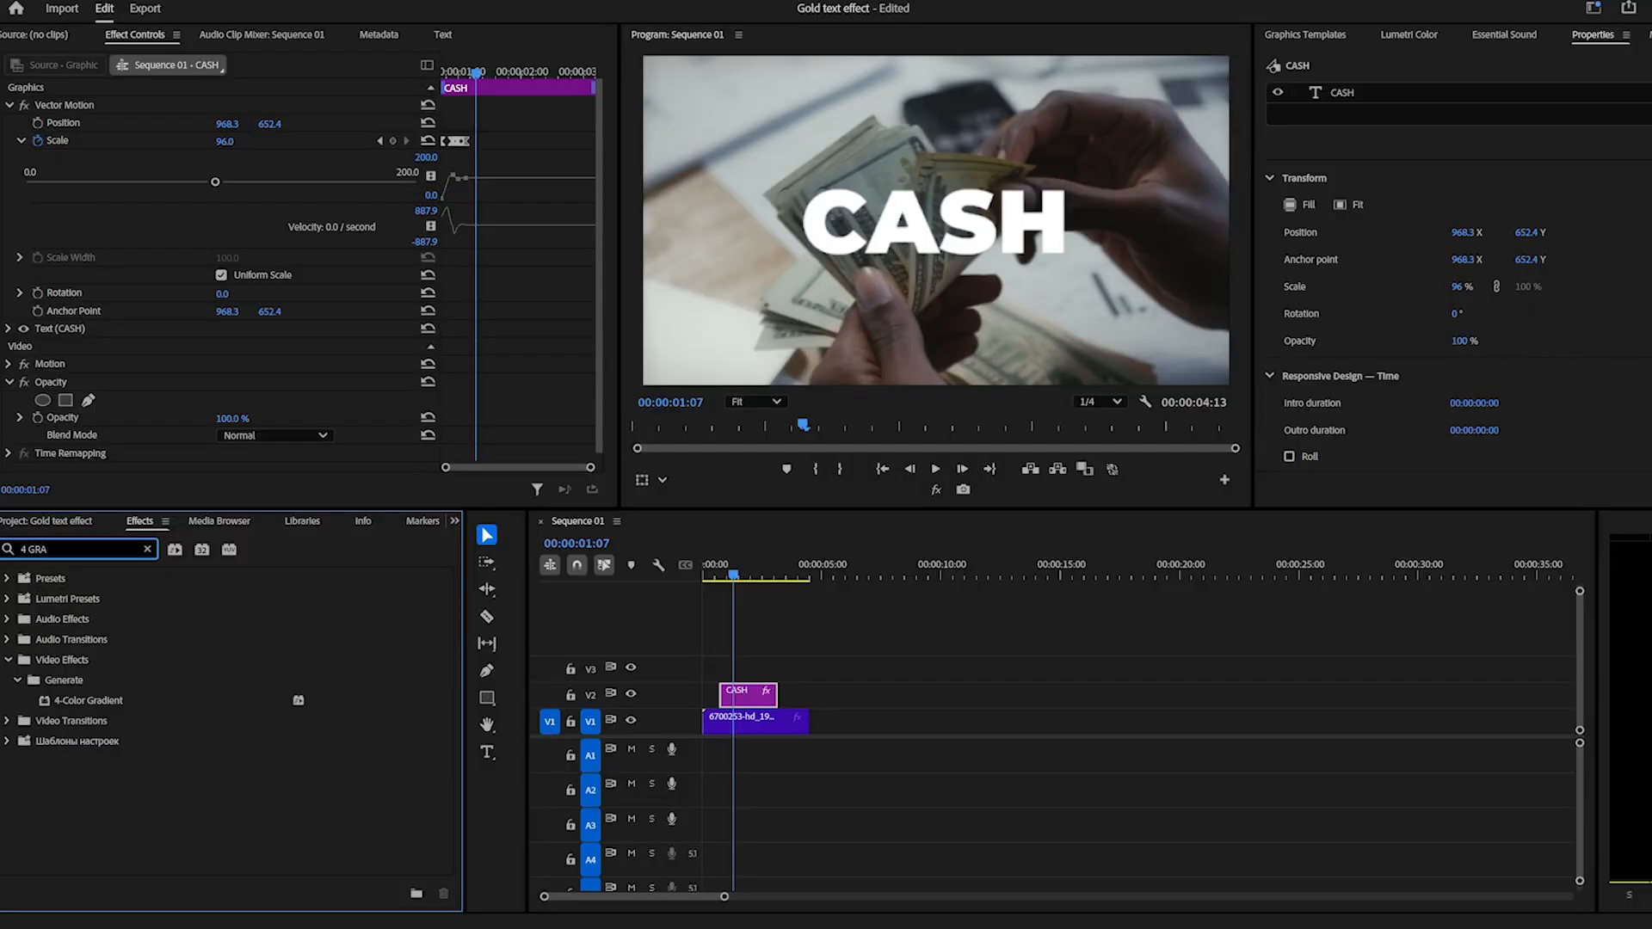
left_click_drag(103, 700, 743, 695)
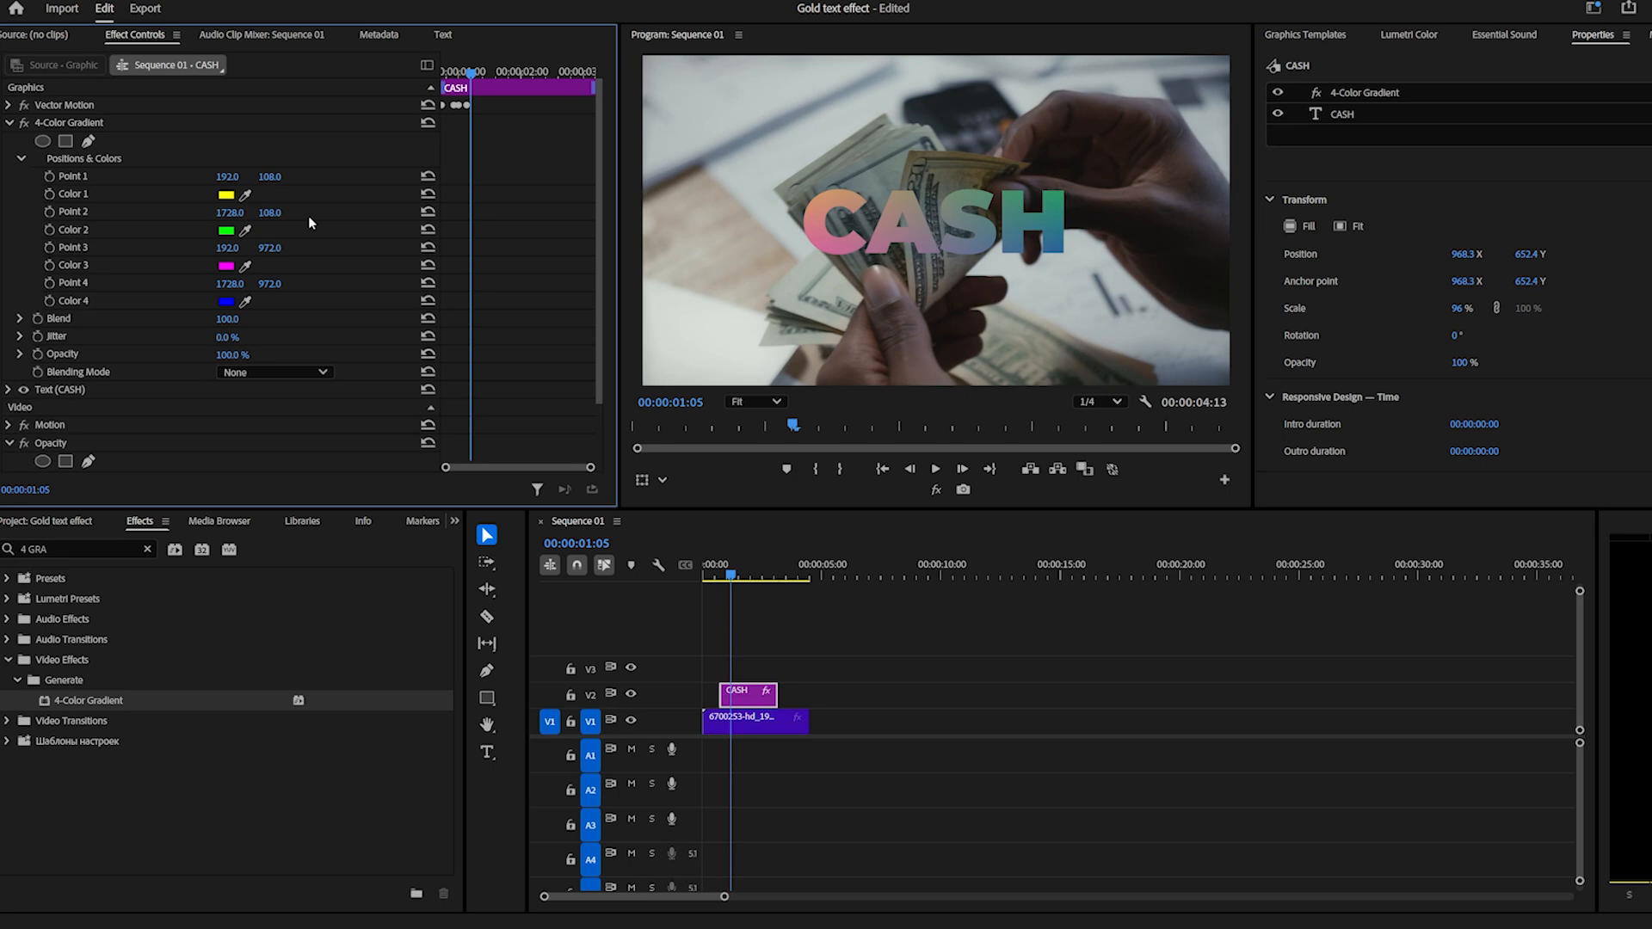
Set Color 1 of the 4-Color Gradient to the gold hex value BF953F.
mouse_move(444, 919)
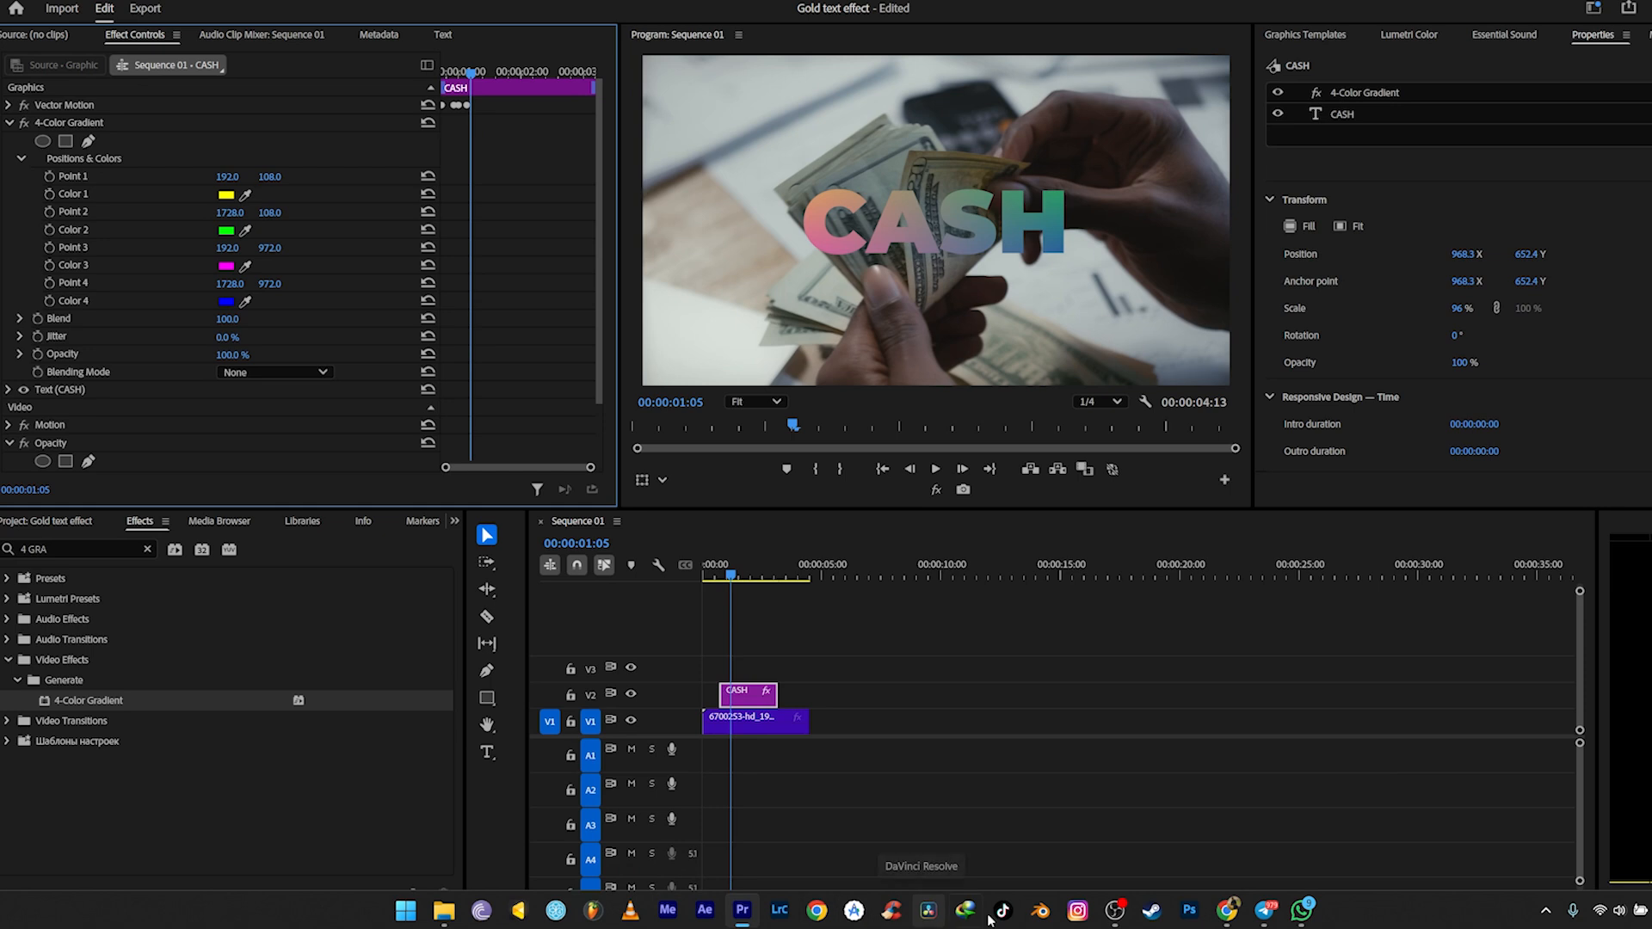
mouse_move(1236, 919)
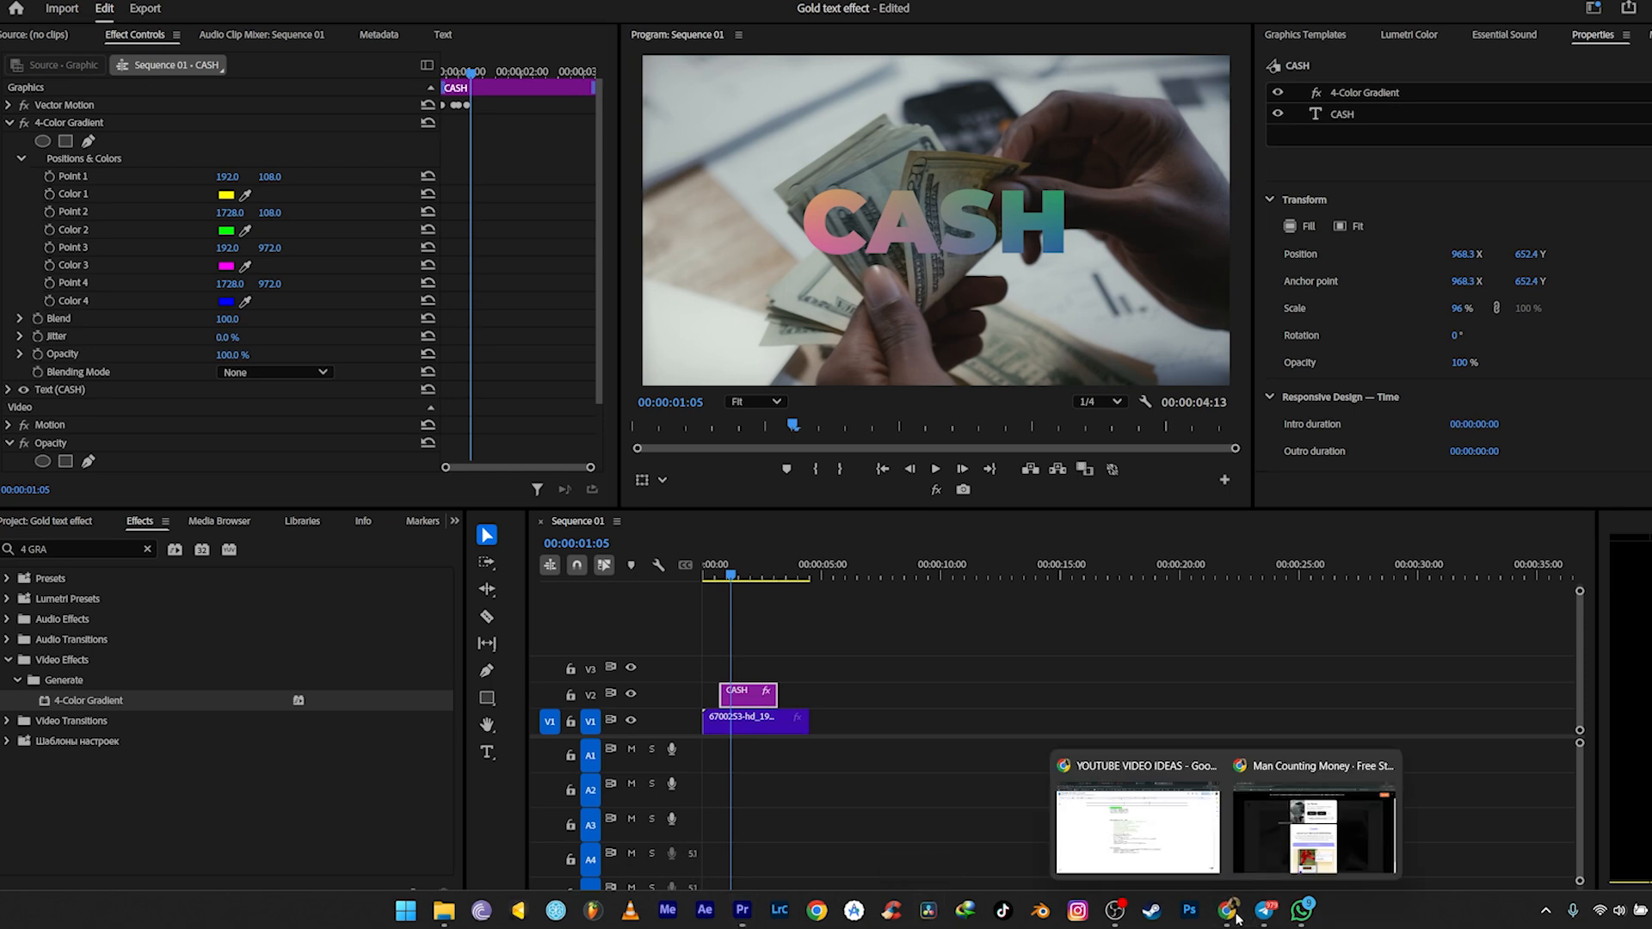
left_click(226, 196)
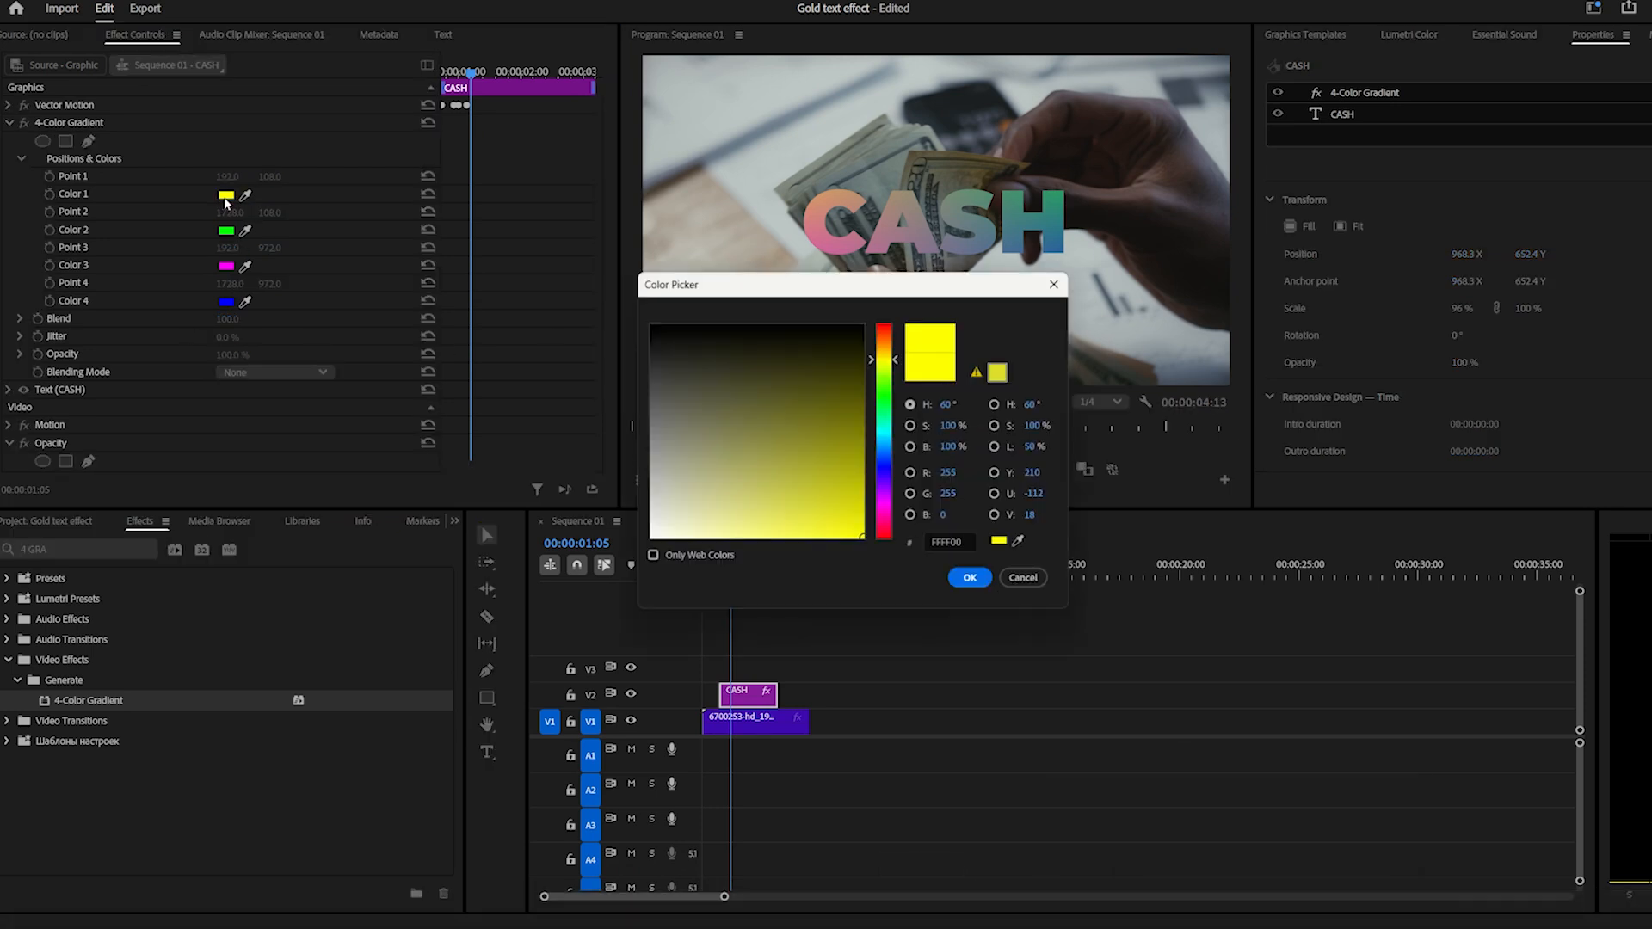
left_click(950, 543)
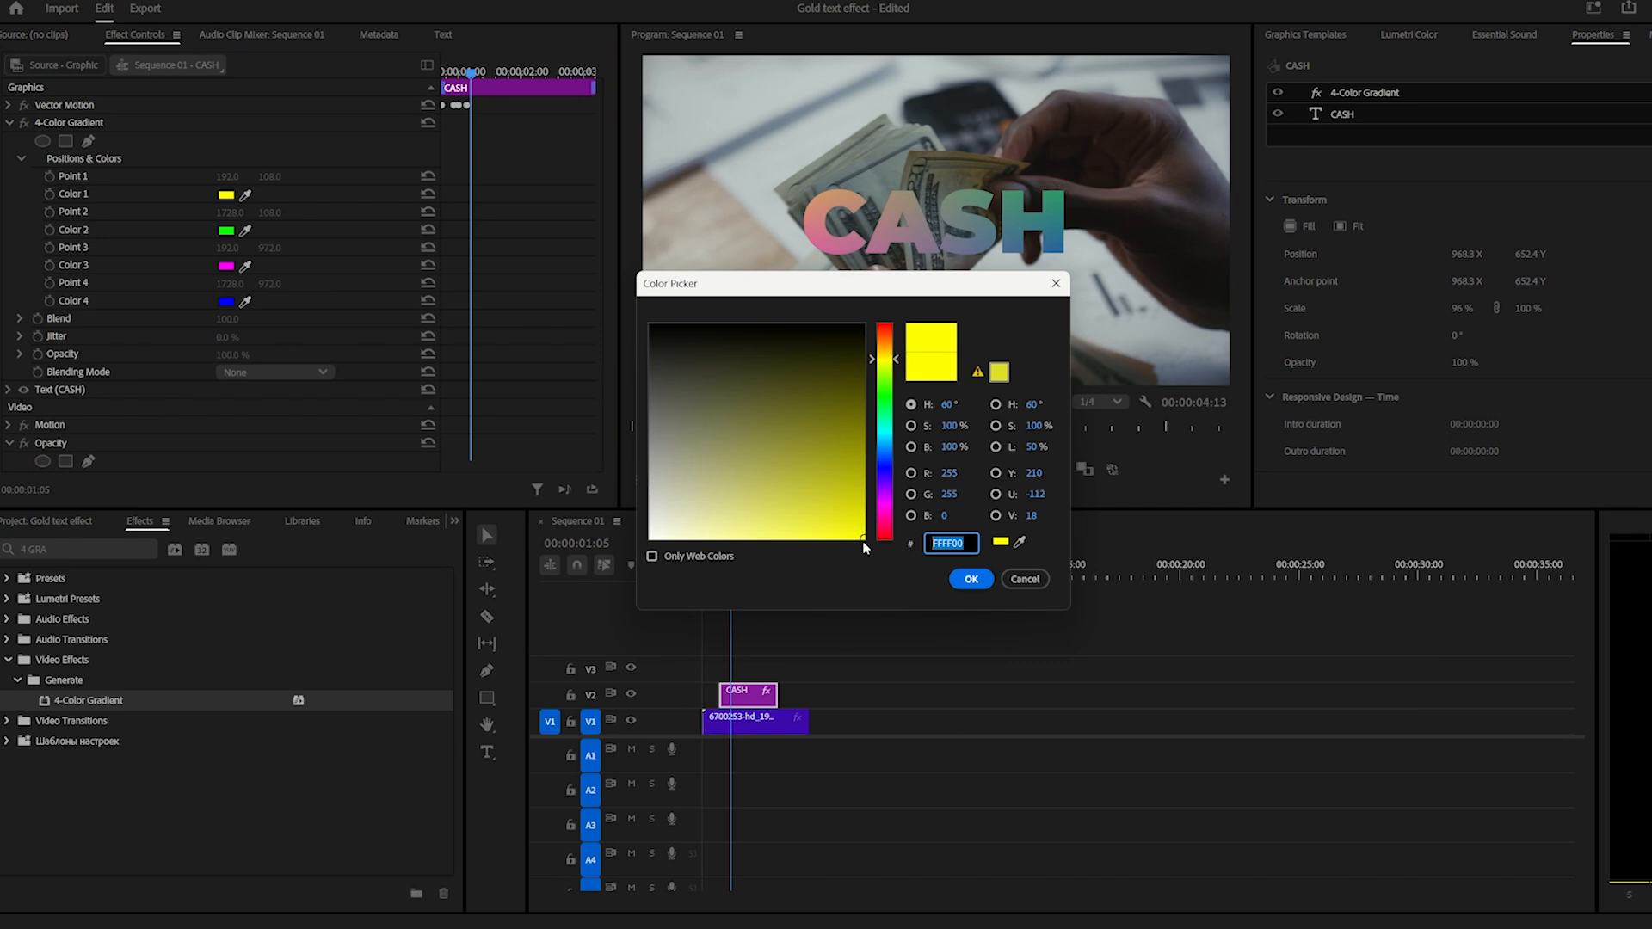
type("BF953F")
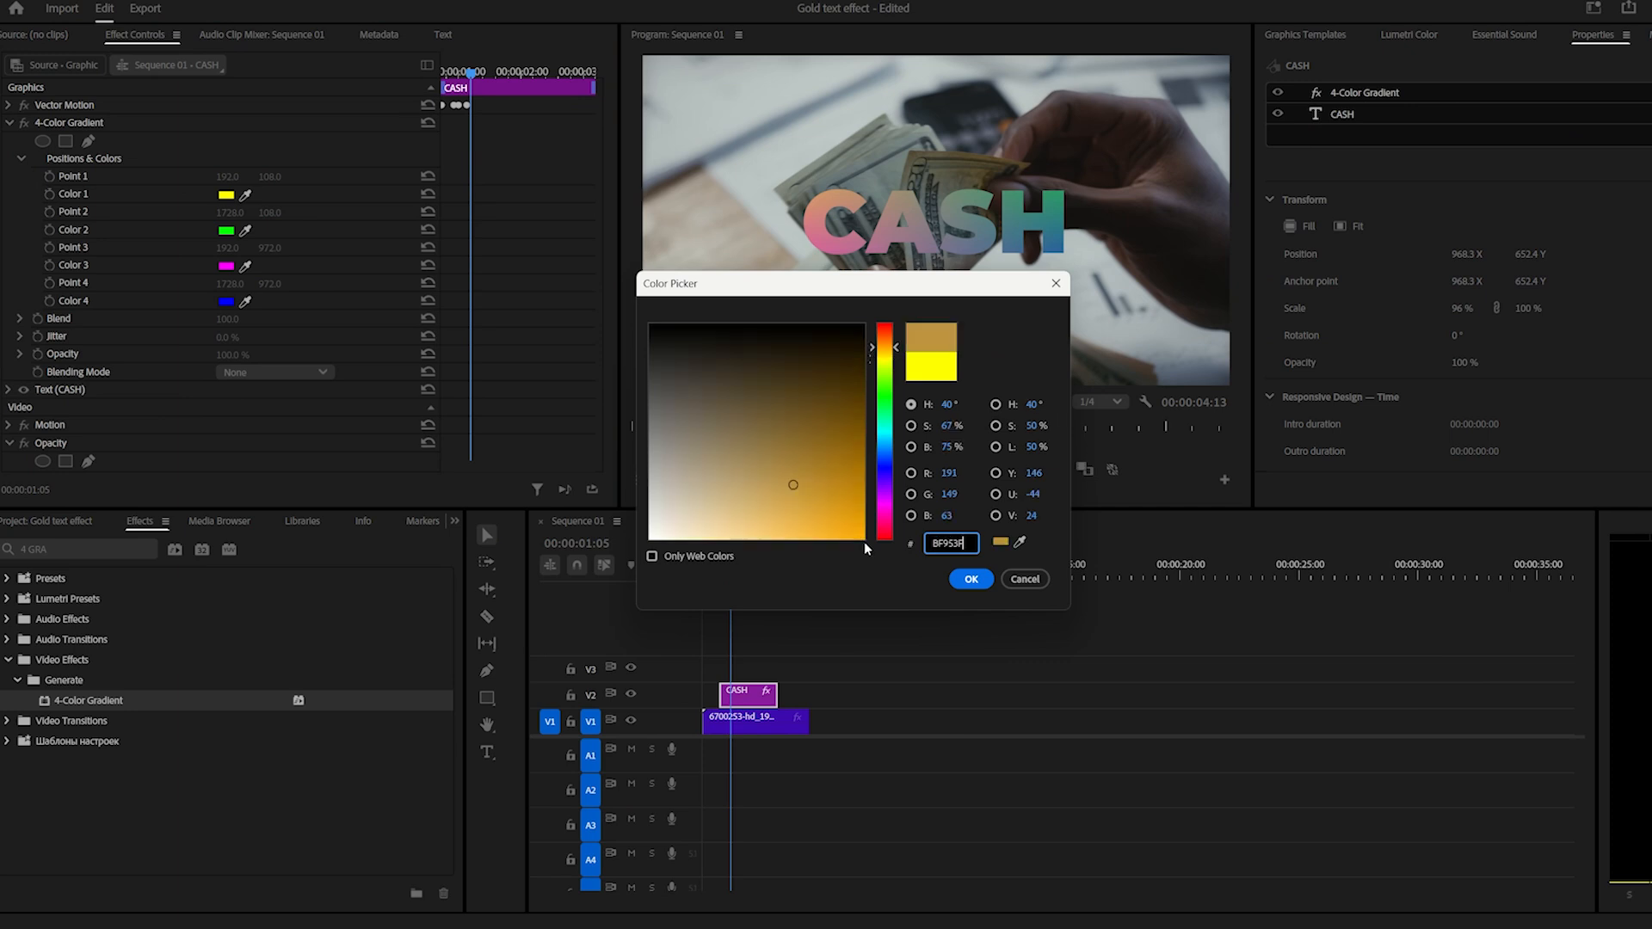
left_click(969, 580)
Set the gradient's Color 3 to B38728 and replace Color 4 with the copied gold hex code.
mouse_move(984, 925)
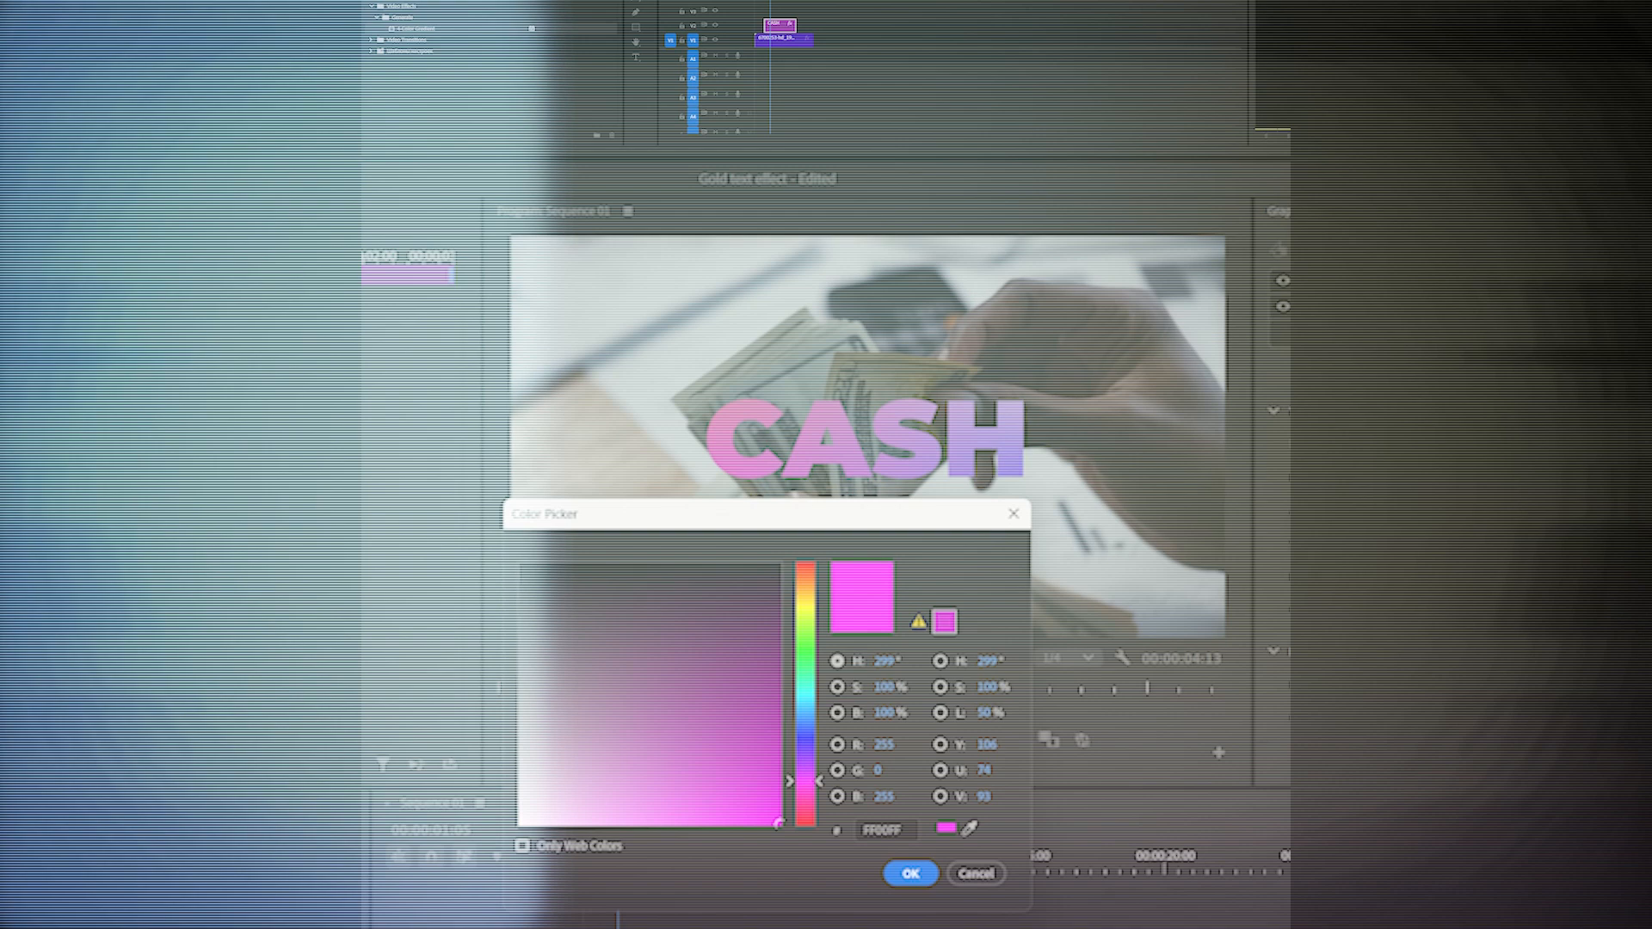
type("BF953F")
left_click(907, 874)
double_click(865, 827)
key("ctrl+v")
left_click(910, 873)
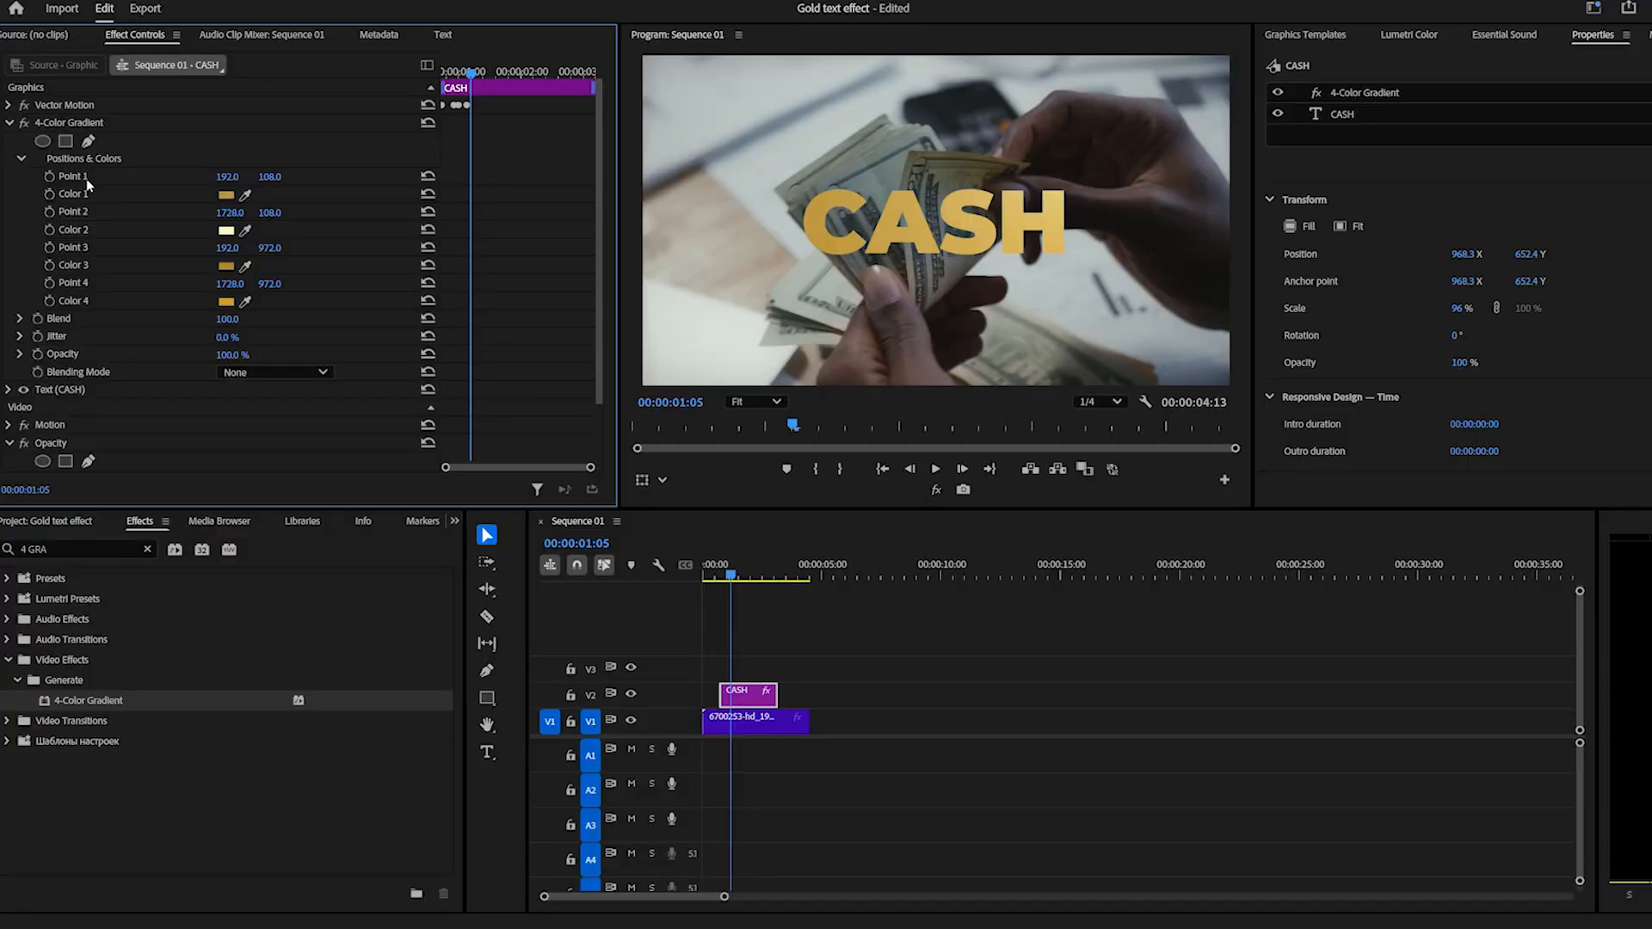
Reposition the gradient points around the CASH text in the enlarged preview, keeping Point 1 above and left of the text.
left_click(82, 177)
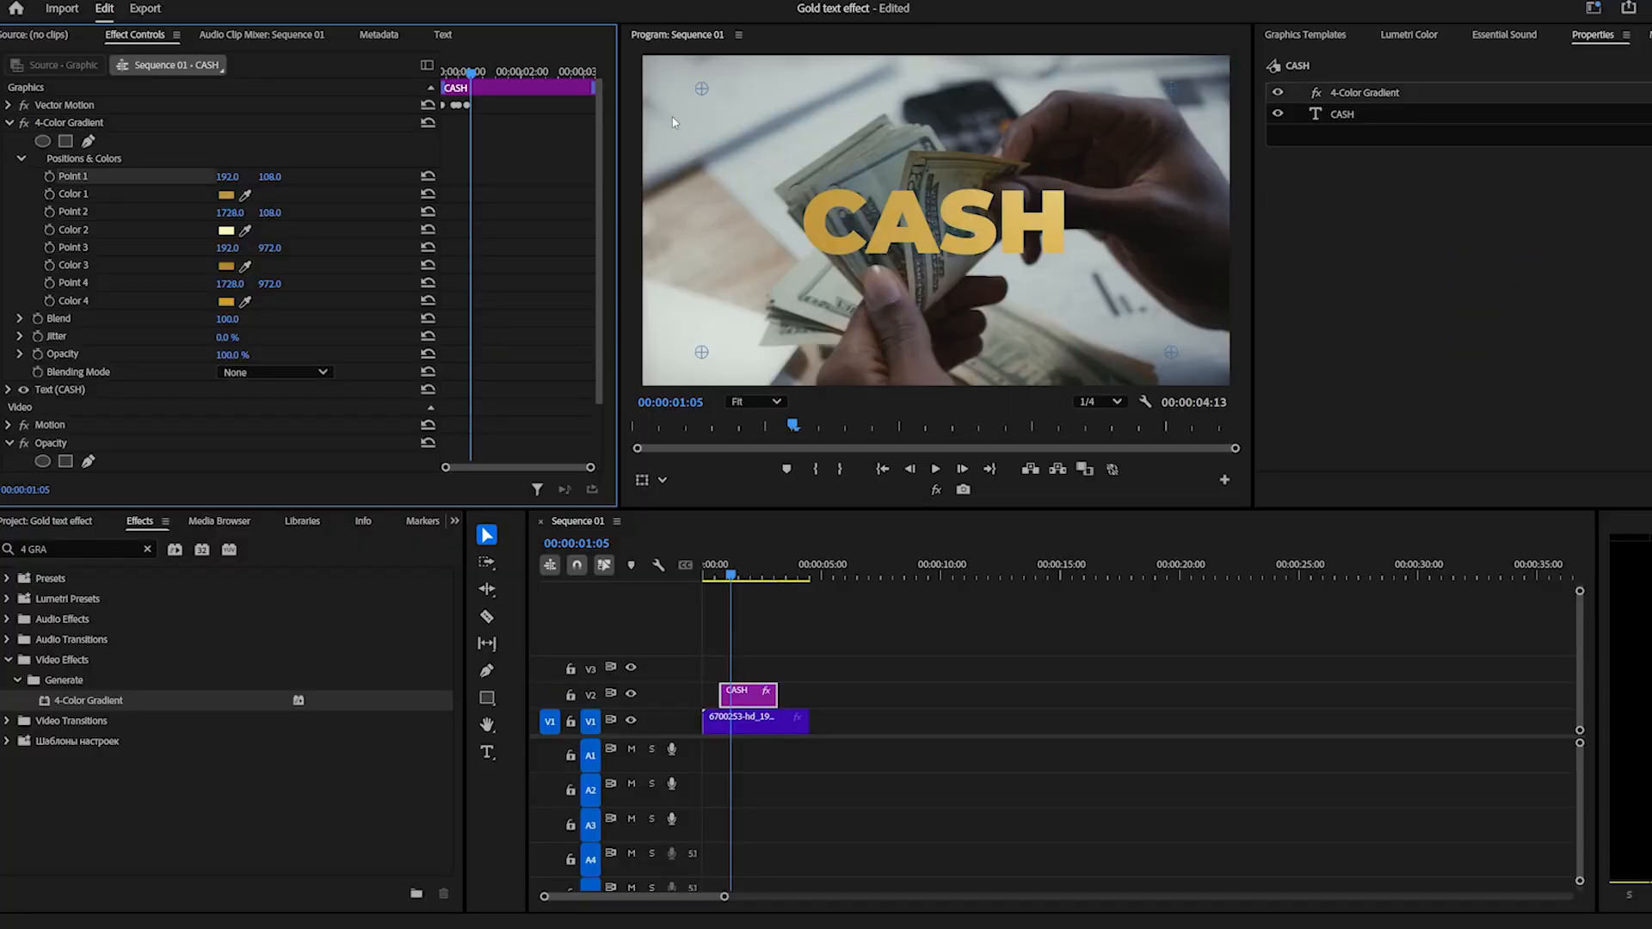
left_click(747, 160)
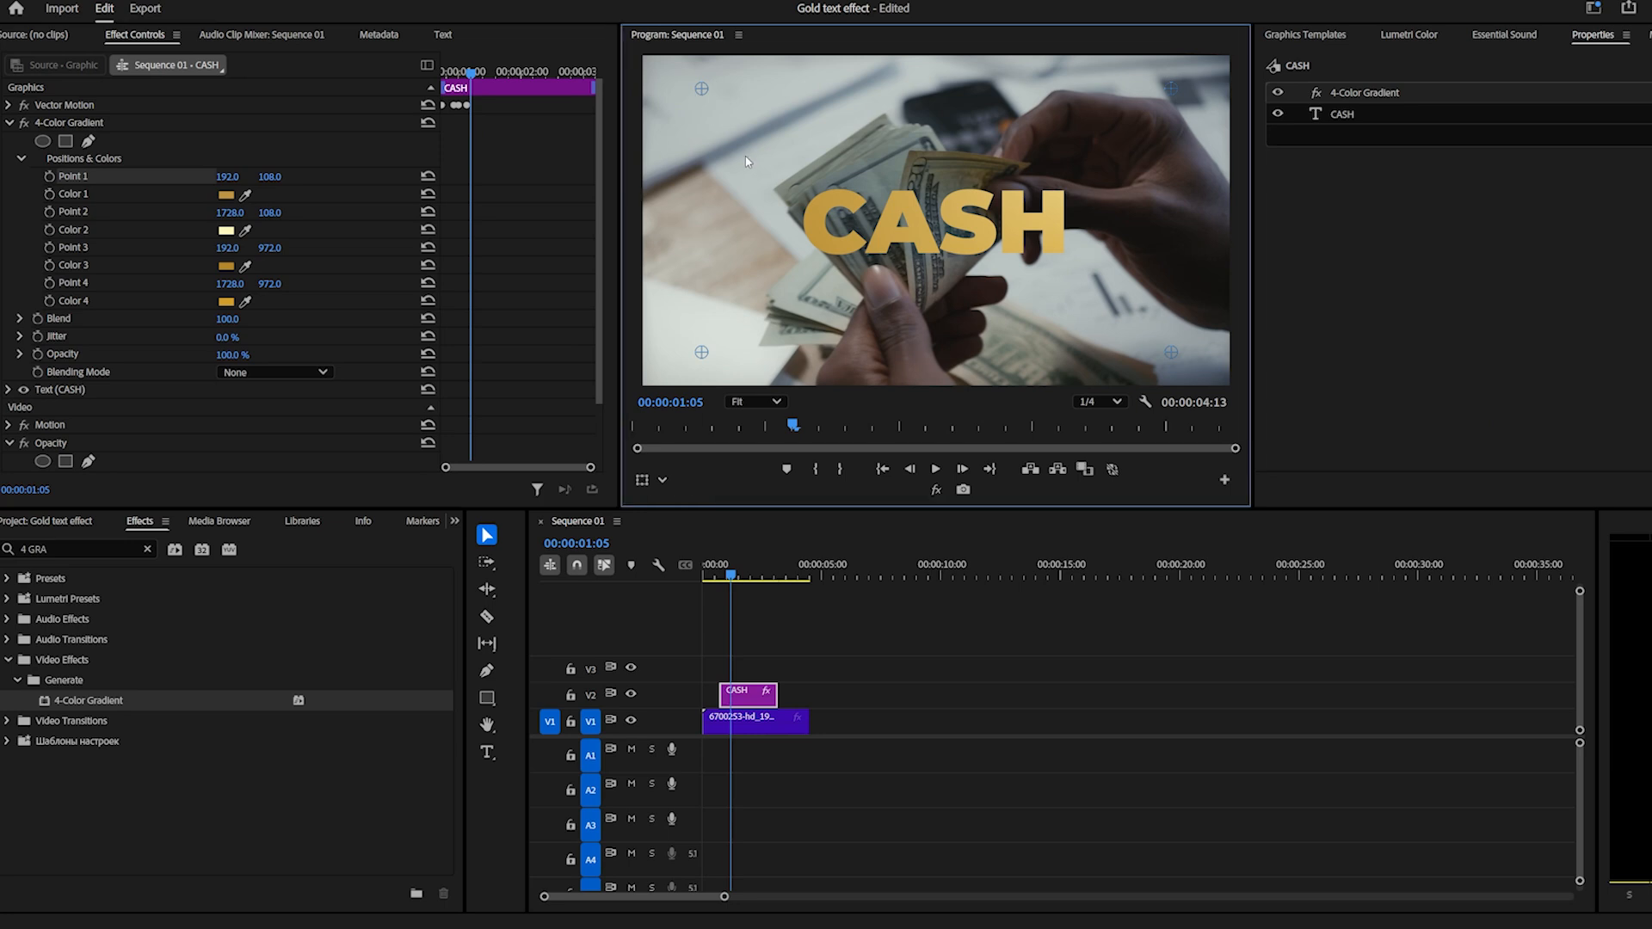
key("grave")
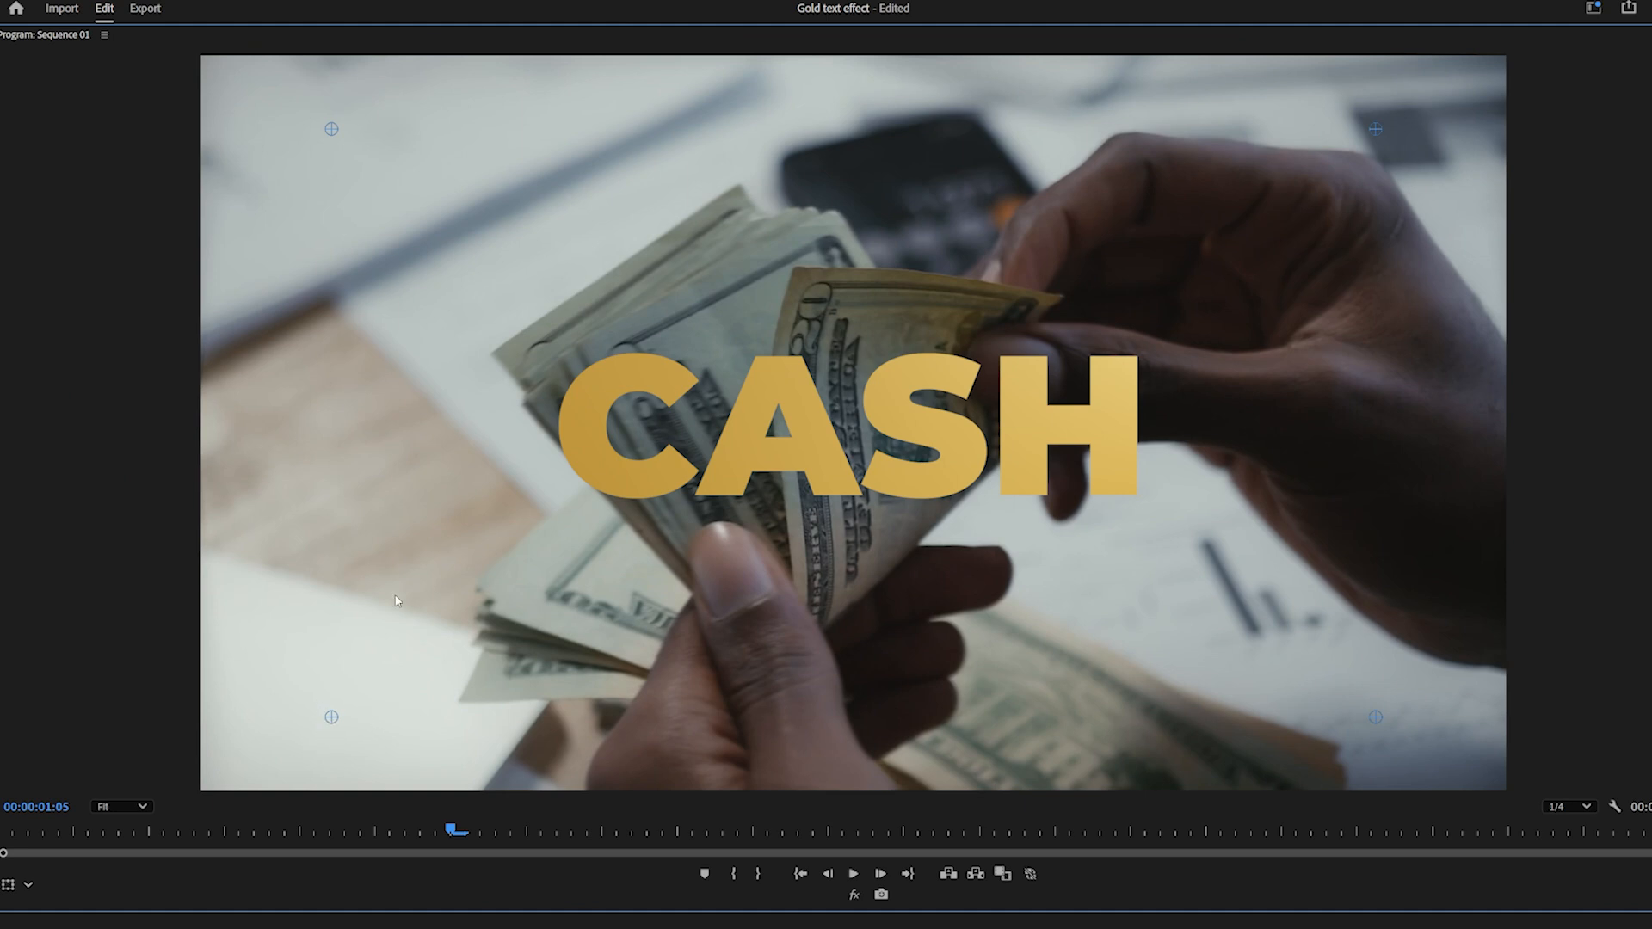
left_click_drag(335, 135, 557, 325)
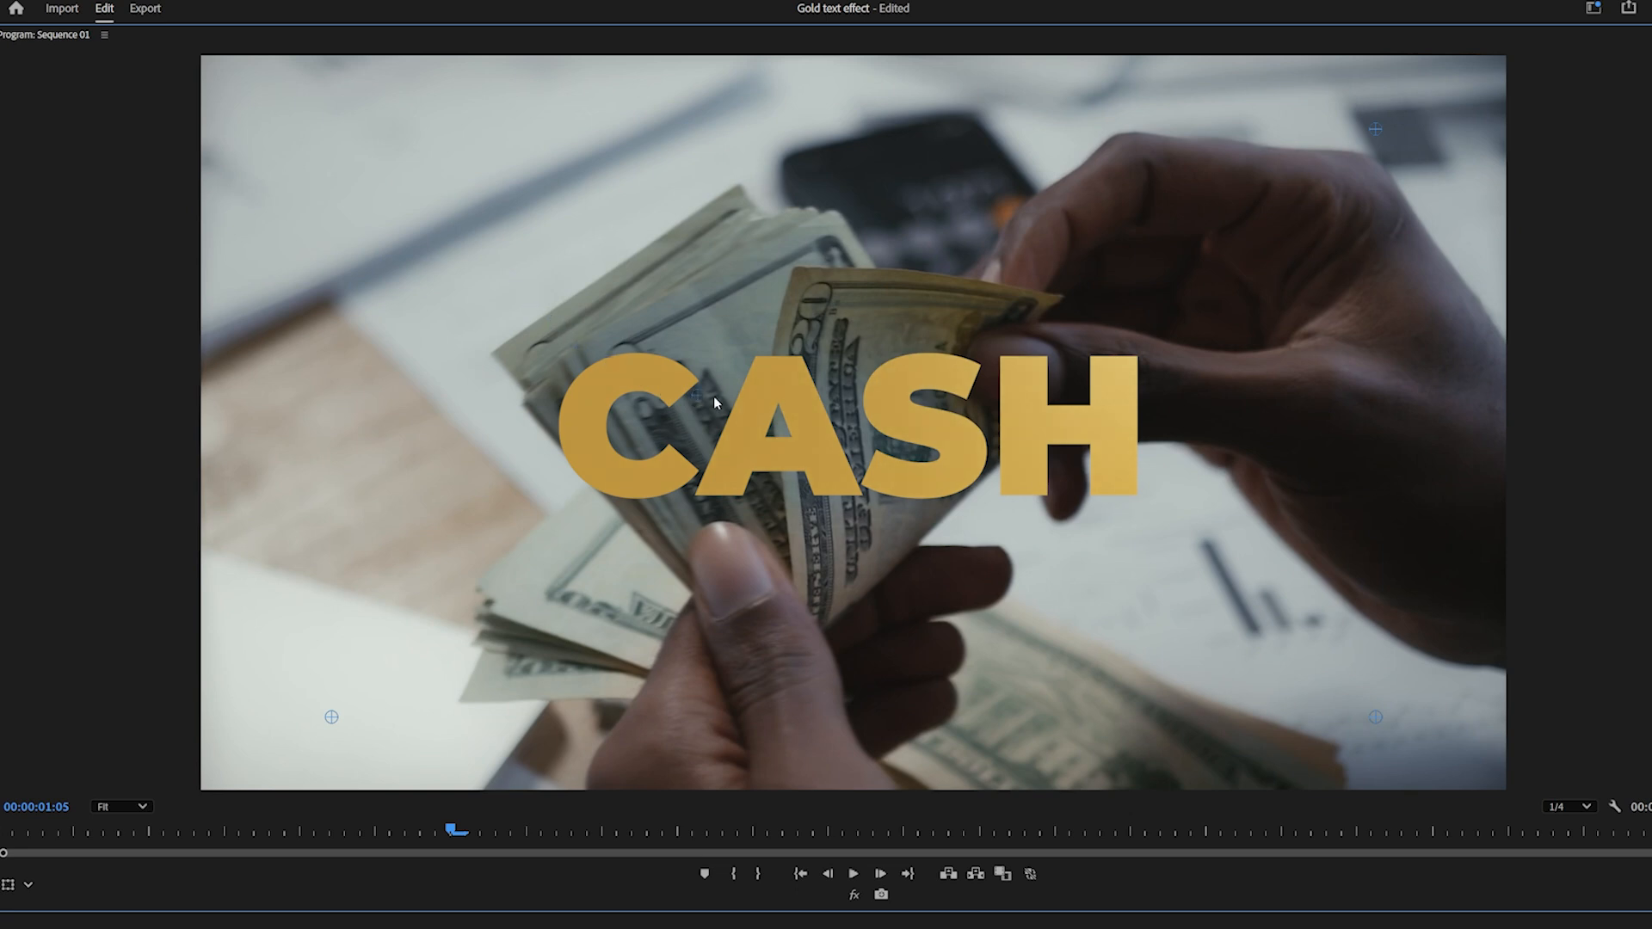
mouse_move(702, 396)
left_mouse_down()
mouse_move(654, 312)
mouse_move(432, 168)
mouse_move(440, 194)
left_mouse_up()
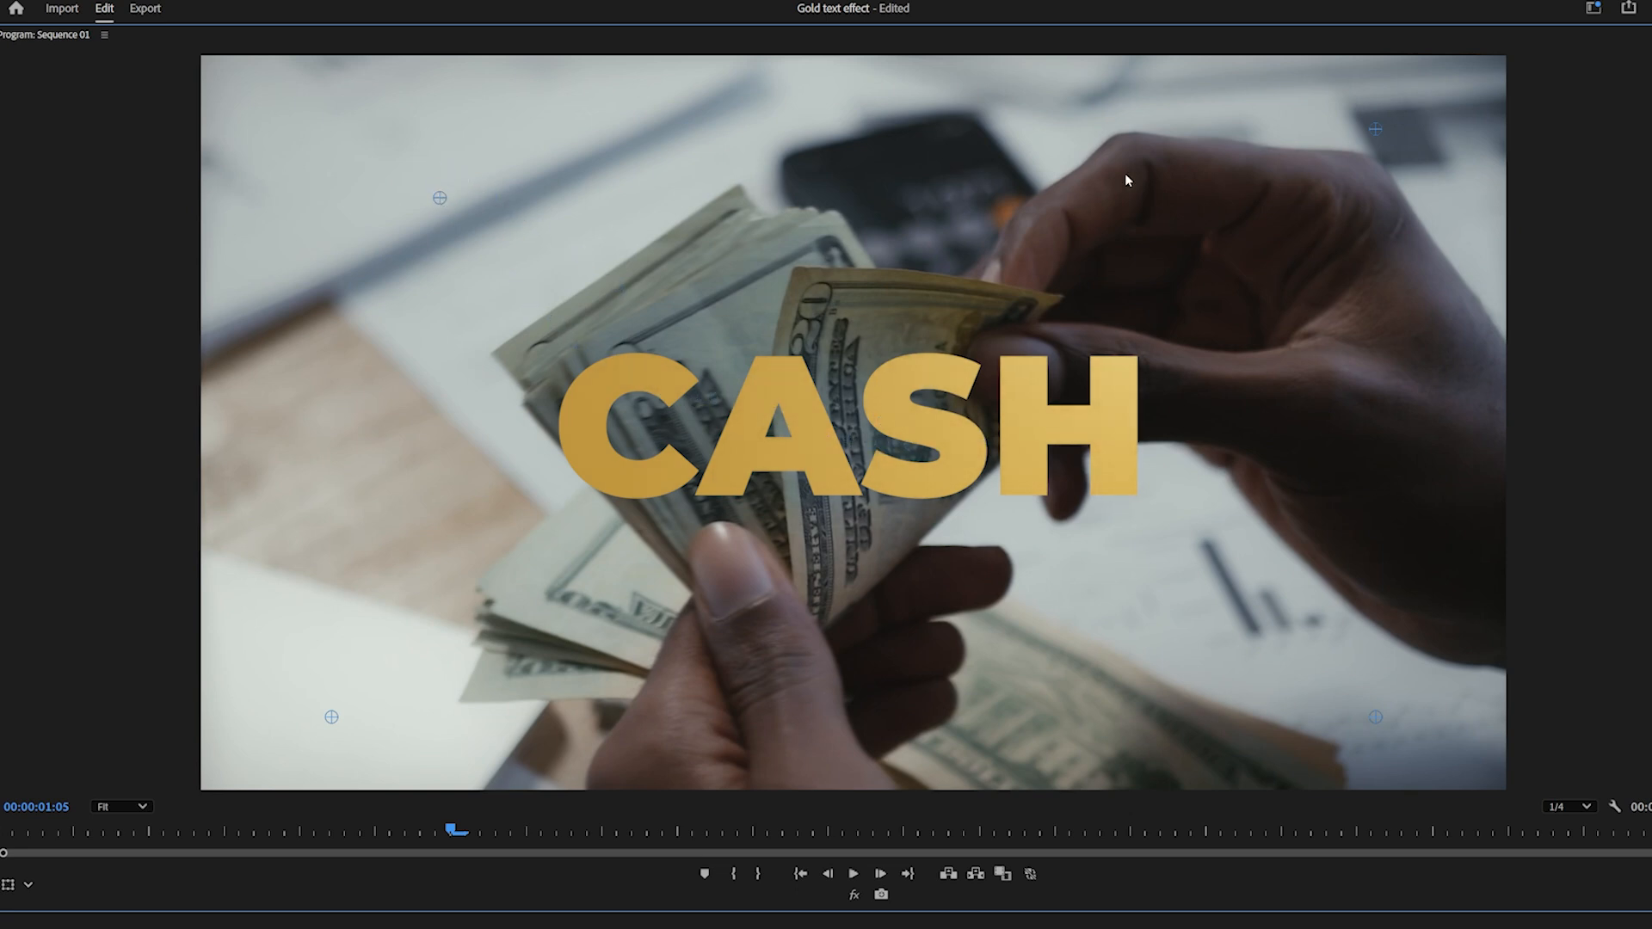
key("grave")
Set the 4-Color Gradient's Color 3 to the lighter gold E9BC5B and check the text in the enlarged preview.
left_click(226, 267)
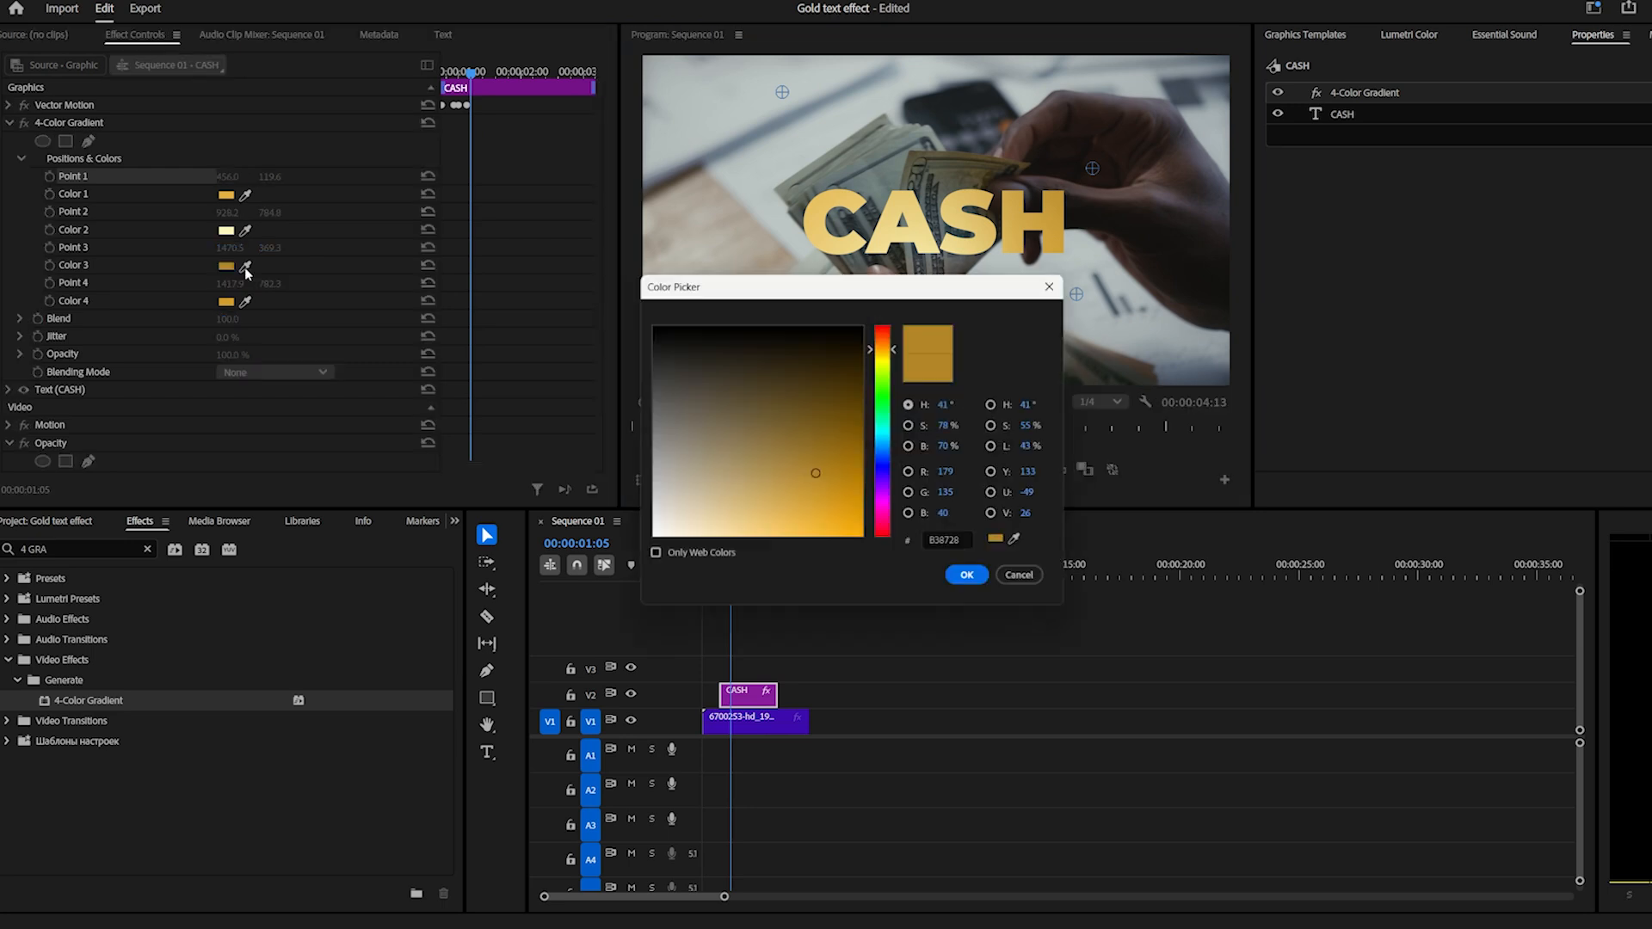
left_click(780, 521)
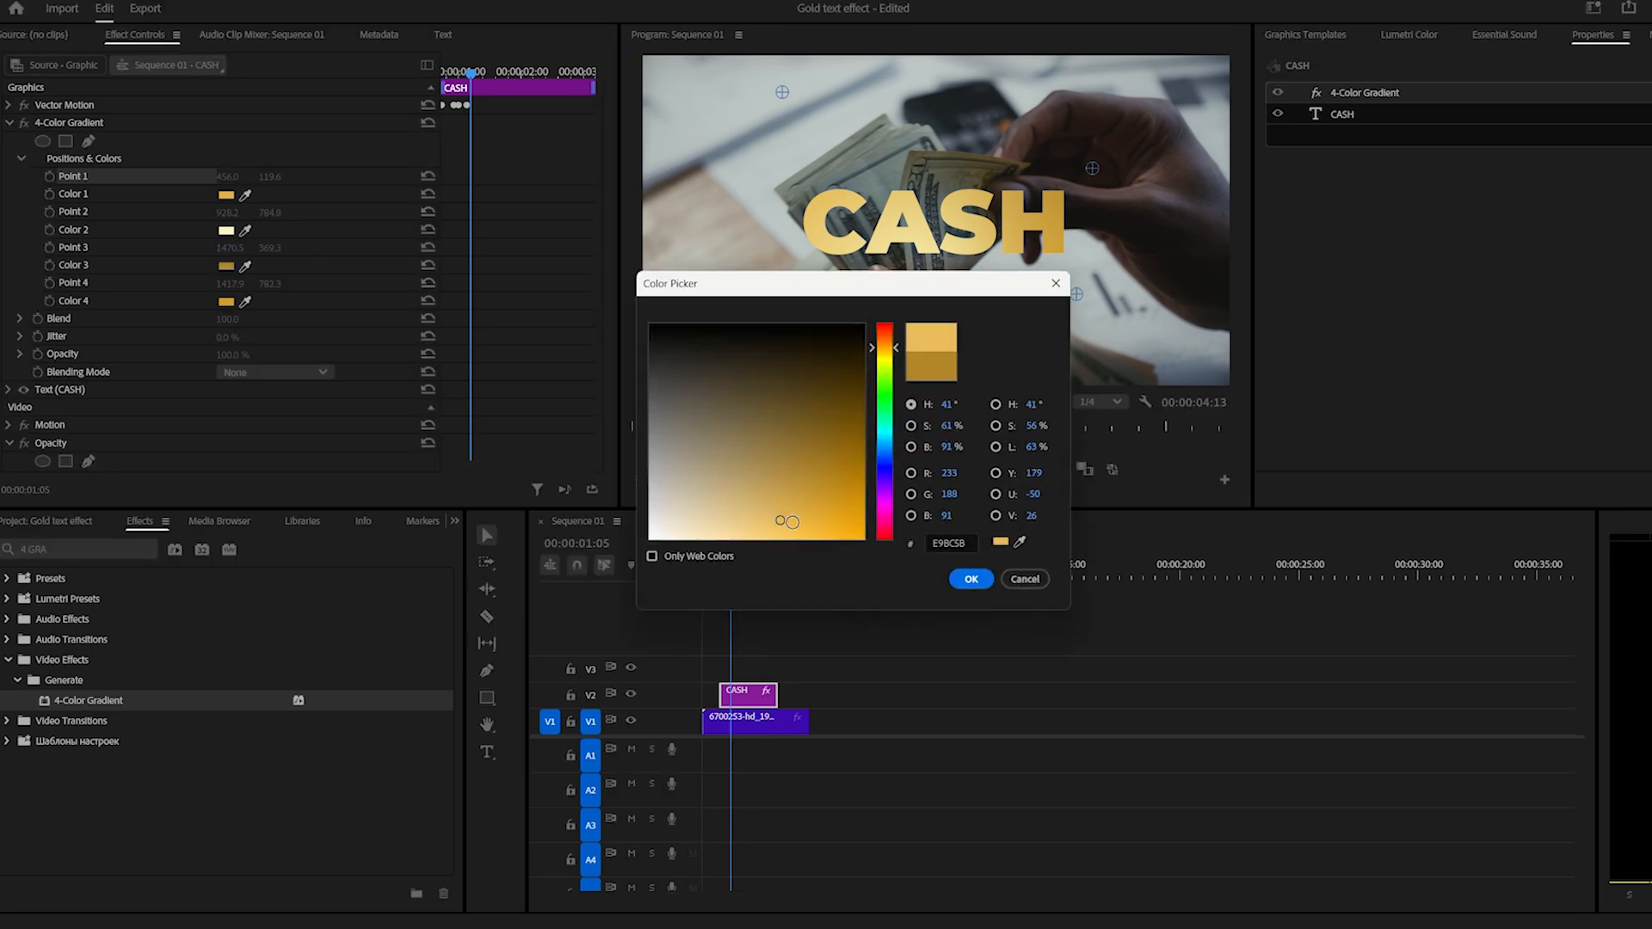
left_click(968, 579)
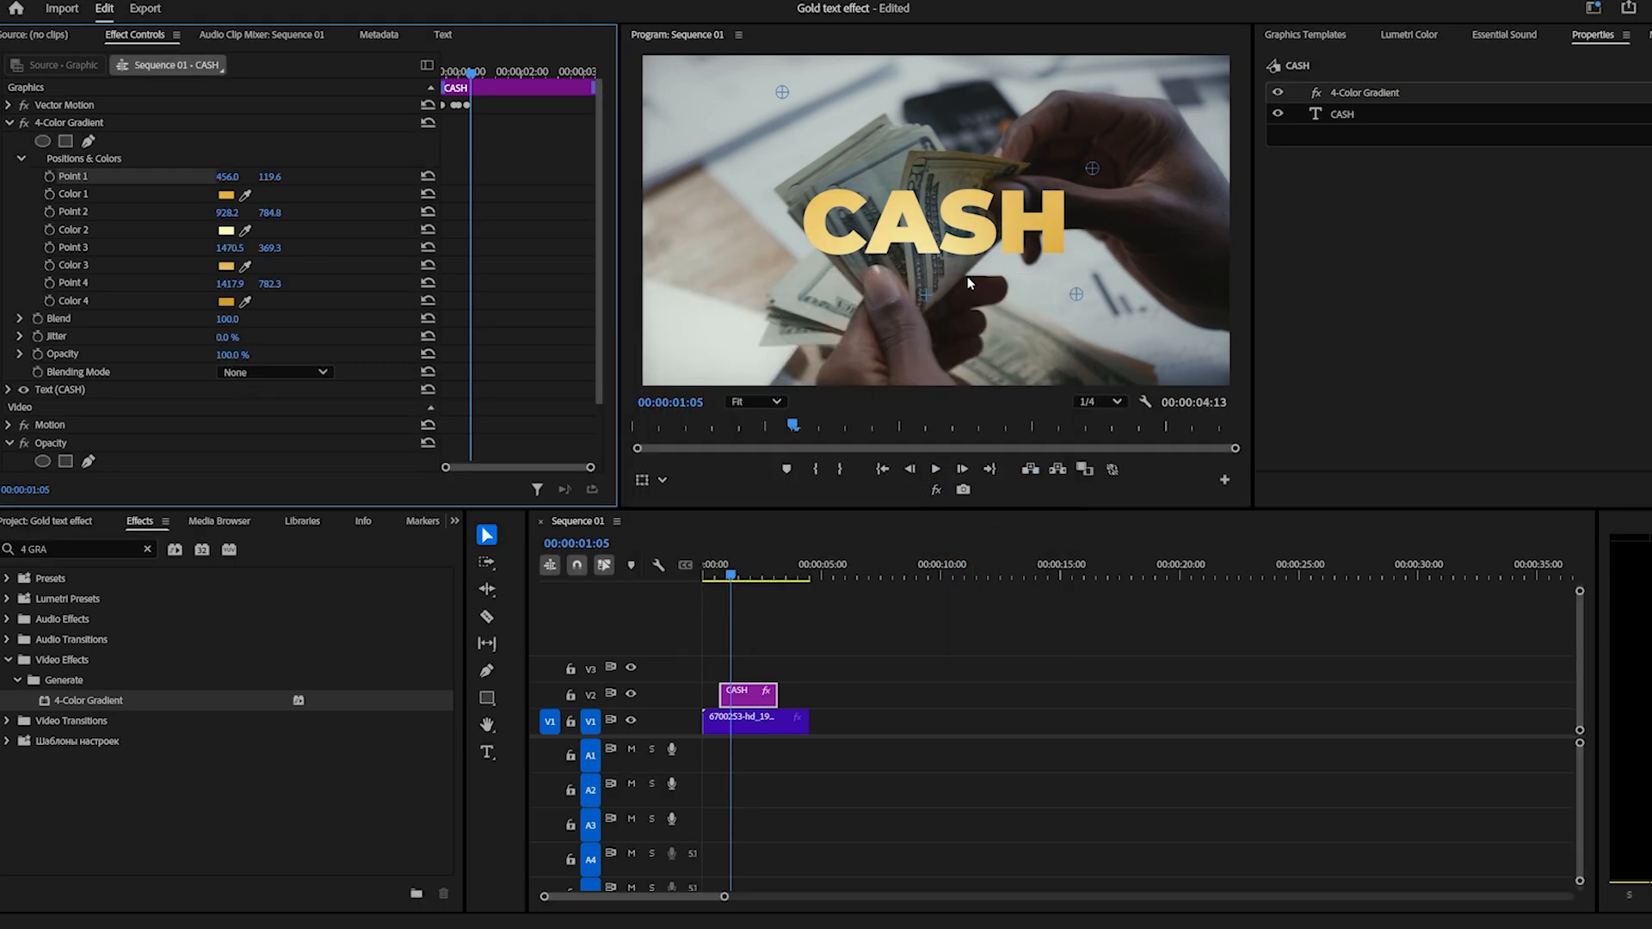
key("grave")
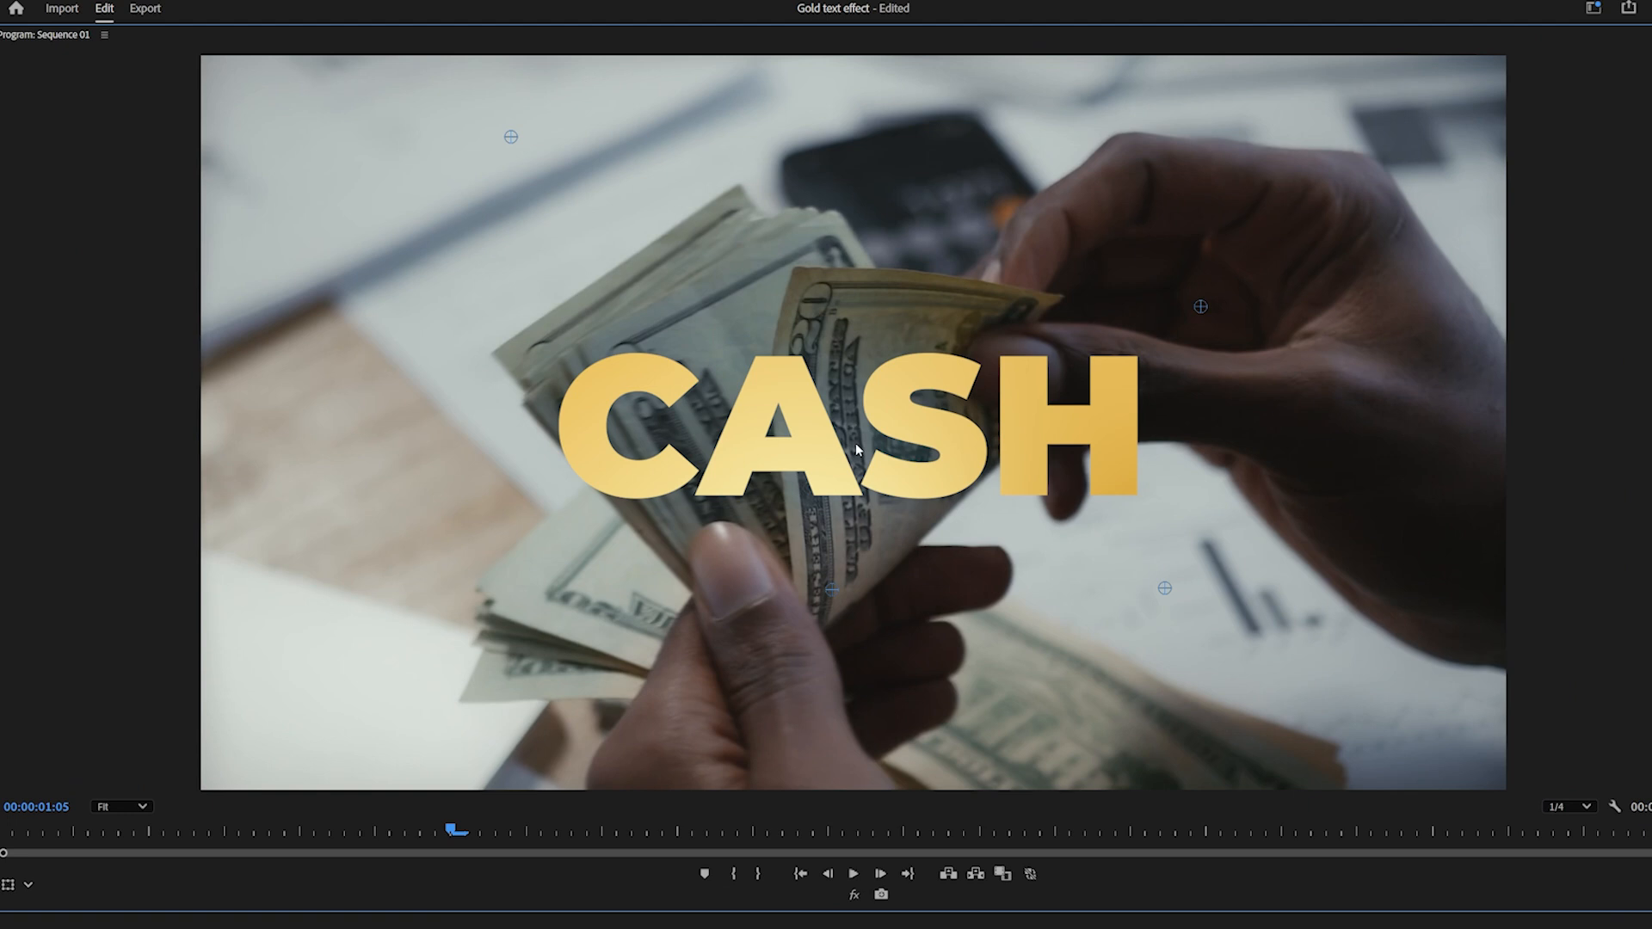
Find Color Emboss by searching for "EMBOS", apply it to the CASH clip and set its Direction to 292°.
scroll(856, 444, "down", 4)
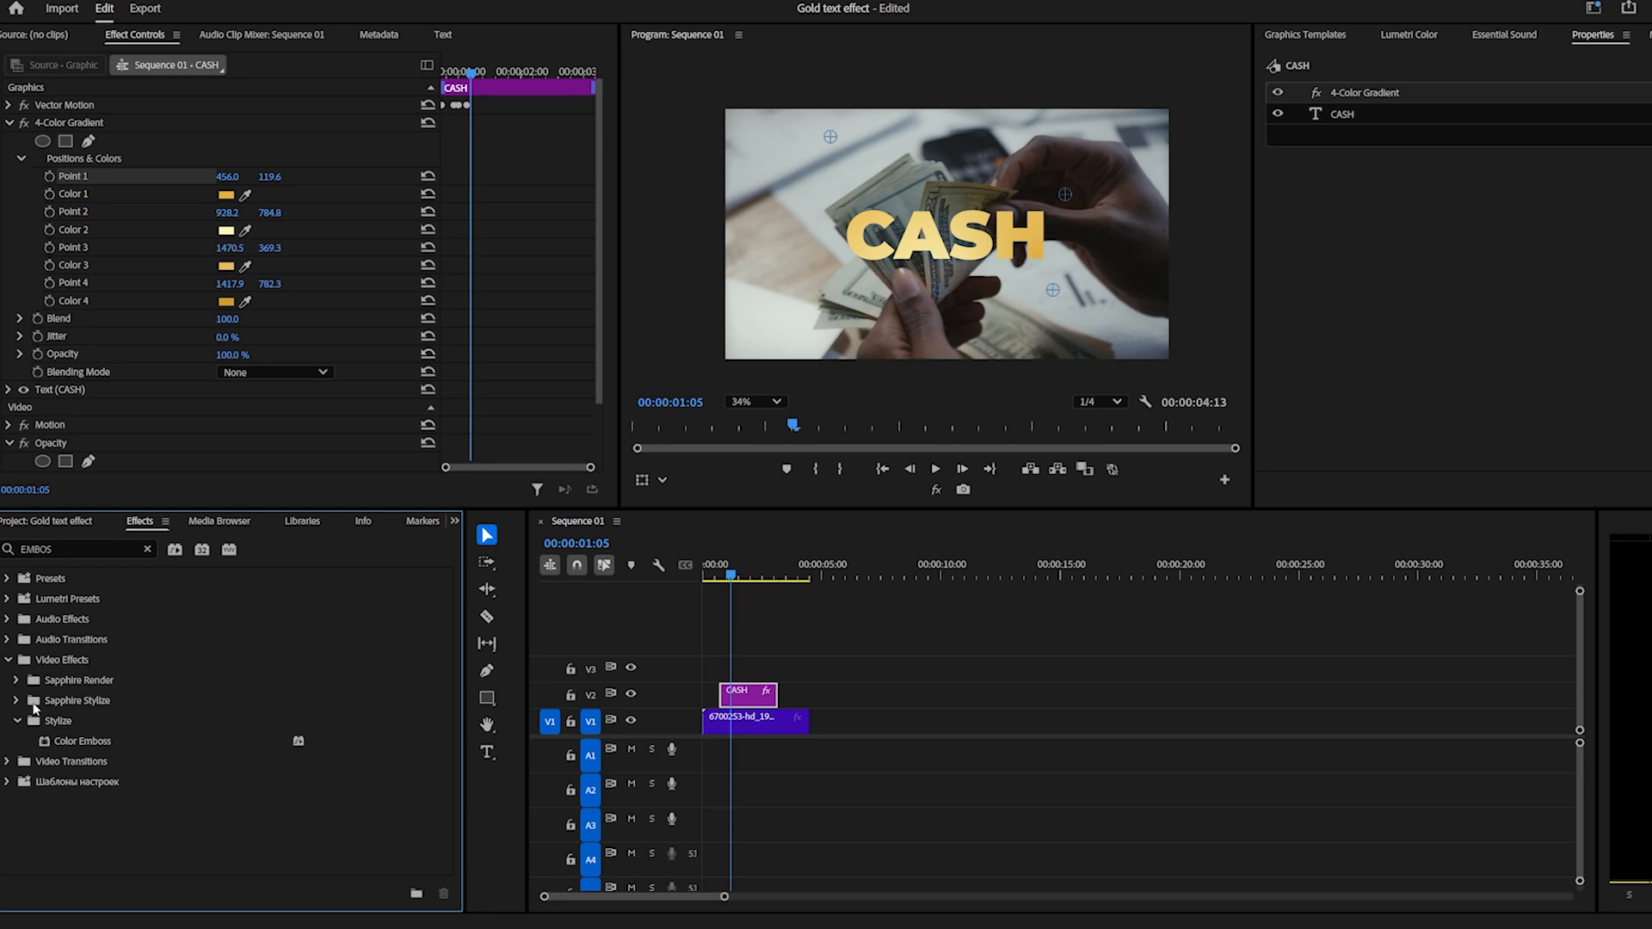
double_click(94, 743)
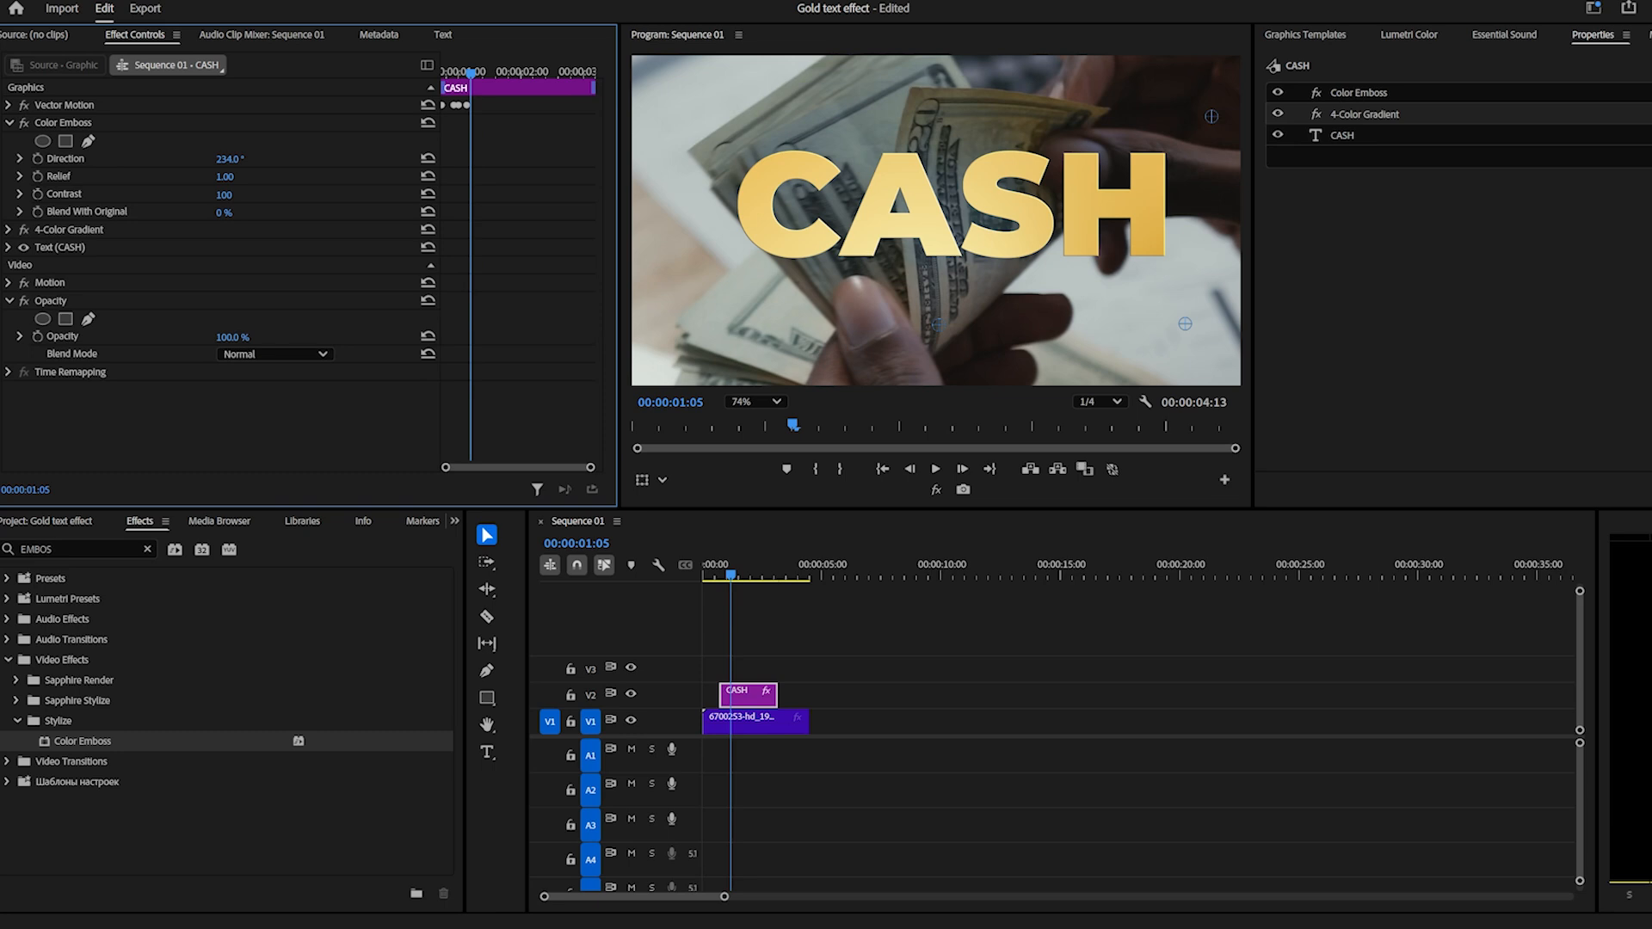
left_click_drag(236, 160, 375, 162)
mouse_move(231, 160)
left_mouse_down()
mouse_move(396, 161)
mouse_move(235, 160)
left_mouse_up()
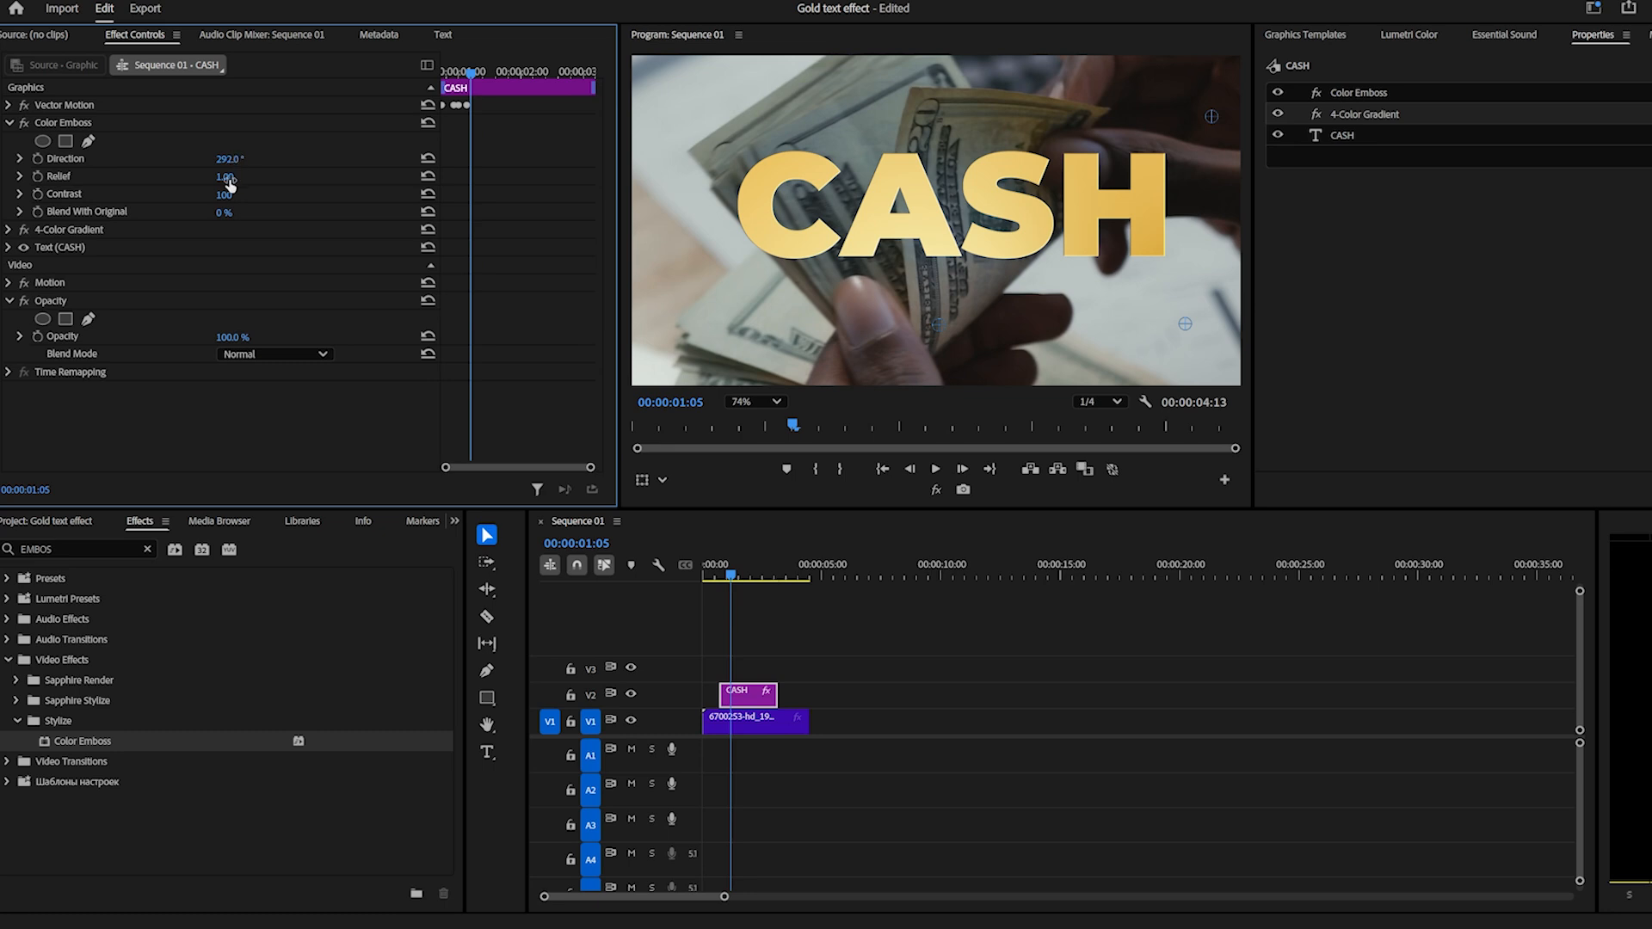
Set the Color Emboss Relief to 3.00, and lower its Contrast to 0 before raising it again.
mouse_move(229, 184)
left_mouse_down()
mouse_move(345, 184)
mouse_move(237, 184)
left_mouse_up()
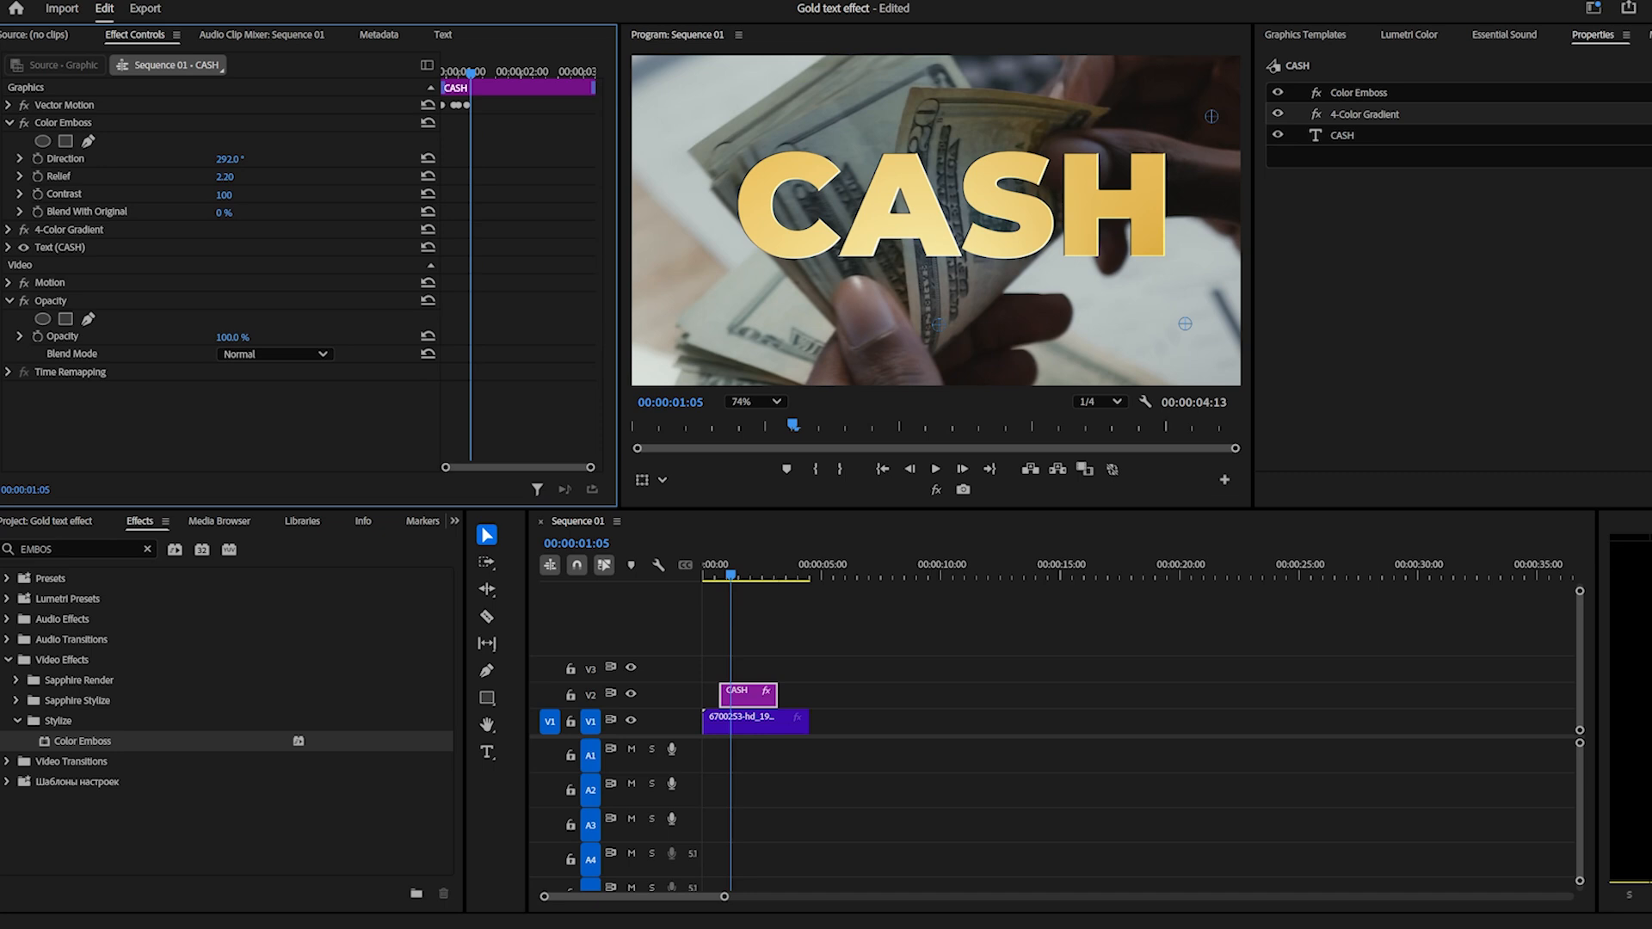
left_click_drag(238, 184, 233, 184)
left_click_drag(225, 178, 231, 177)
left_click_drag(225, 196, 187, 196)
left_click_drag(187, 196, 142, 196)
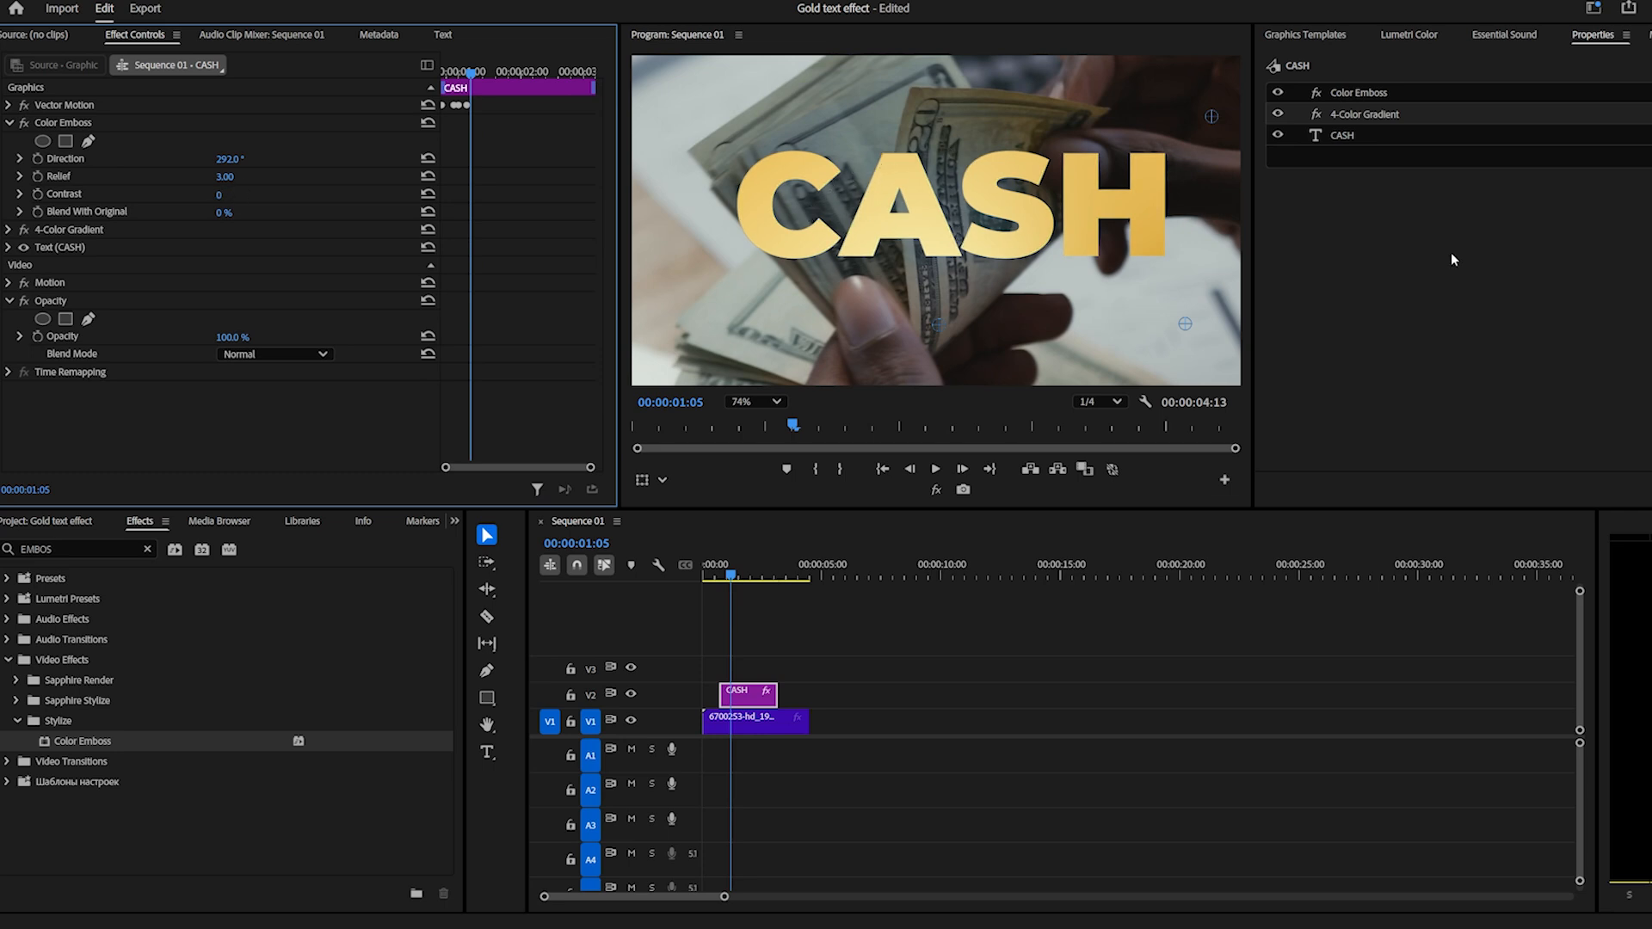
mouse_move(221, 196)
left_mouse_down()
mouse_move(381, 195)
mouse_move(350, 195)
left_mouse_up()
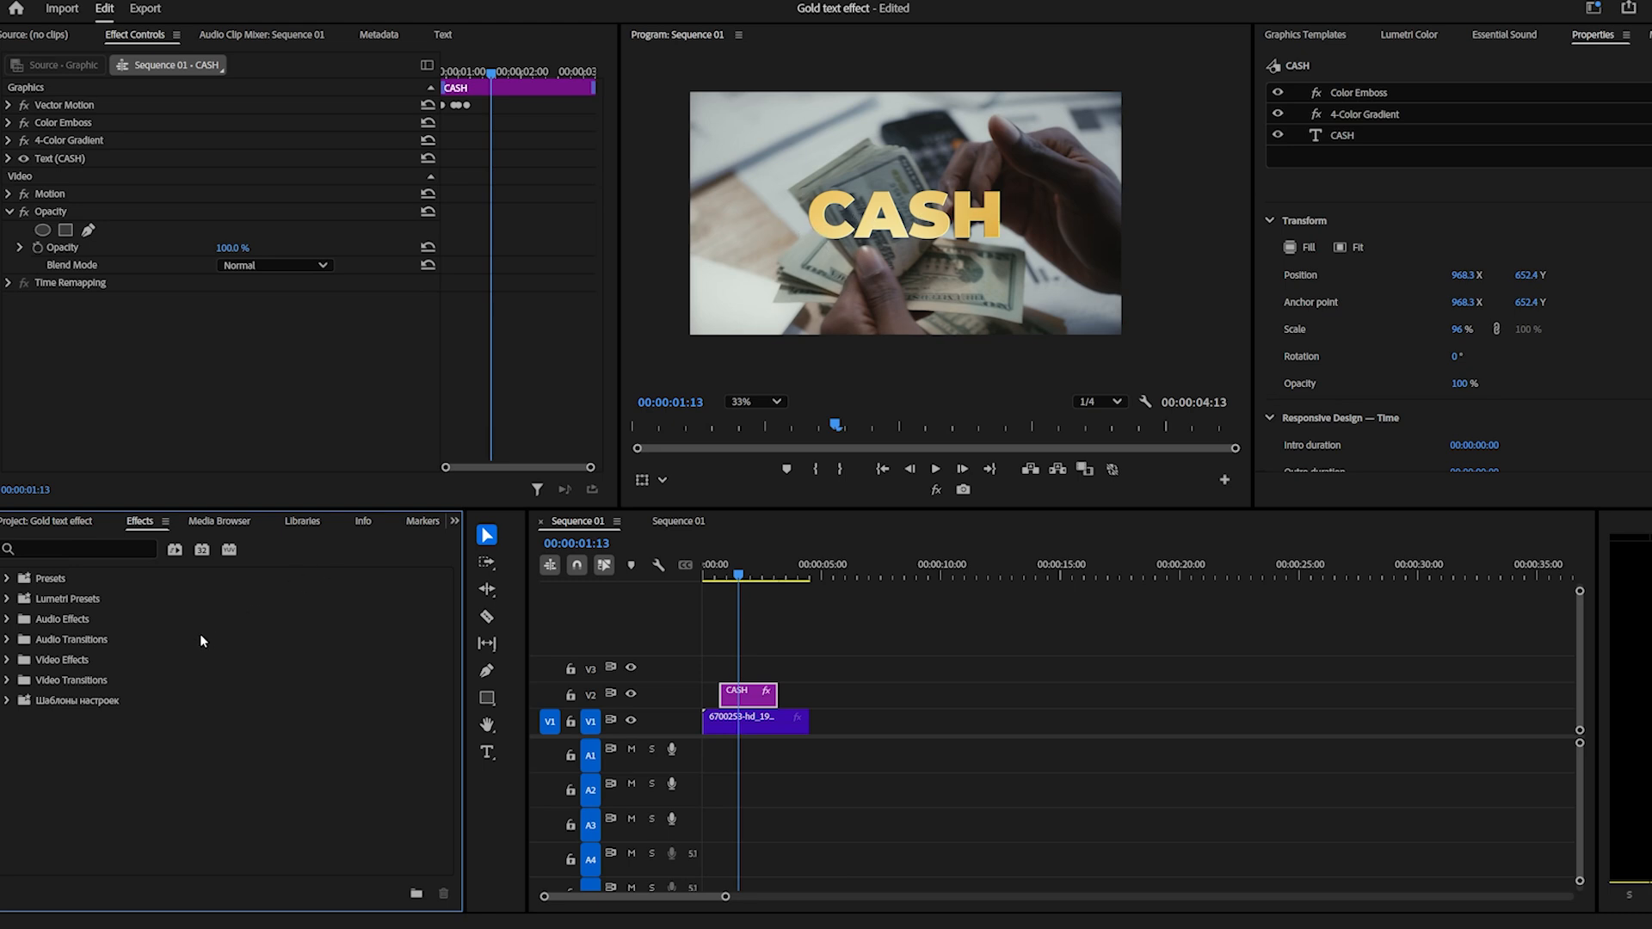
Search the effects for "LIGHT" and add Lighting Effects to the CASH clip.
left_click(45, 549)
type("LiG")
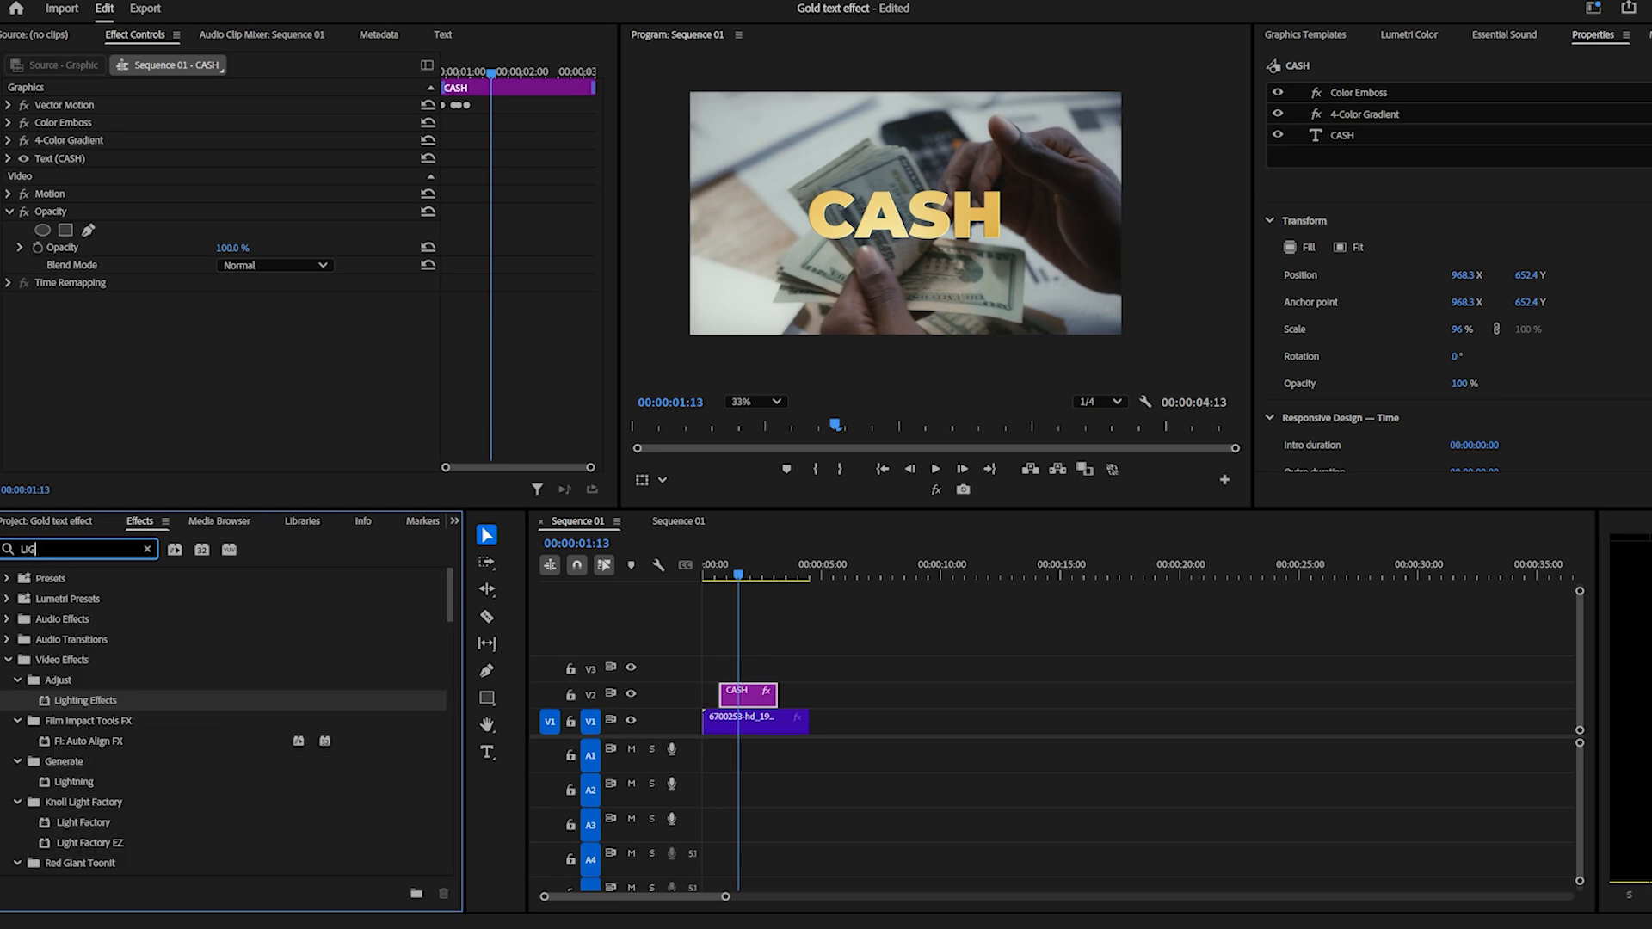
type("HT")
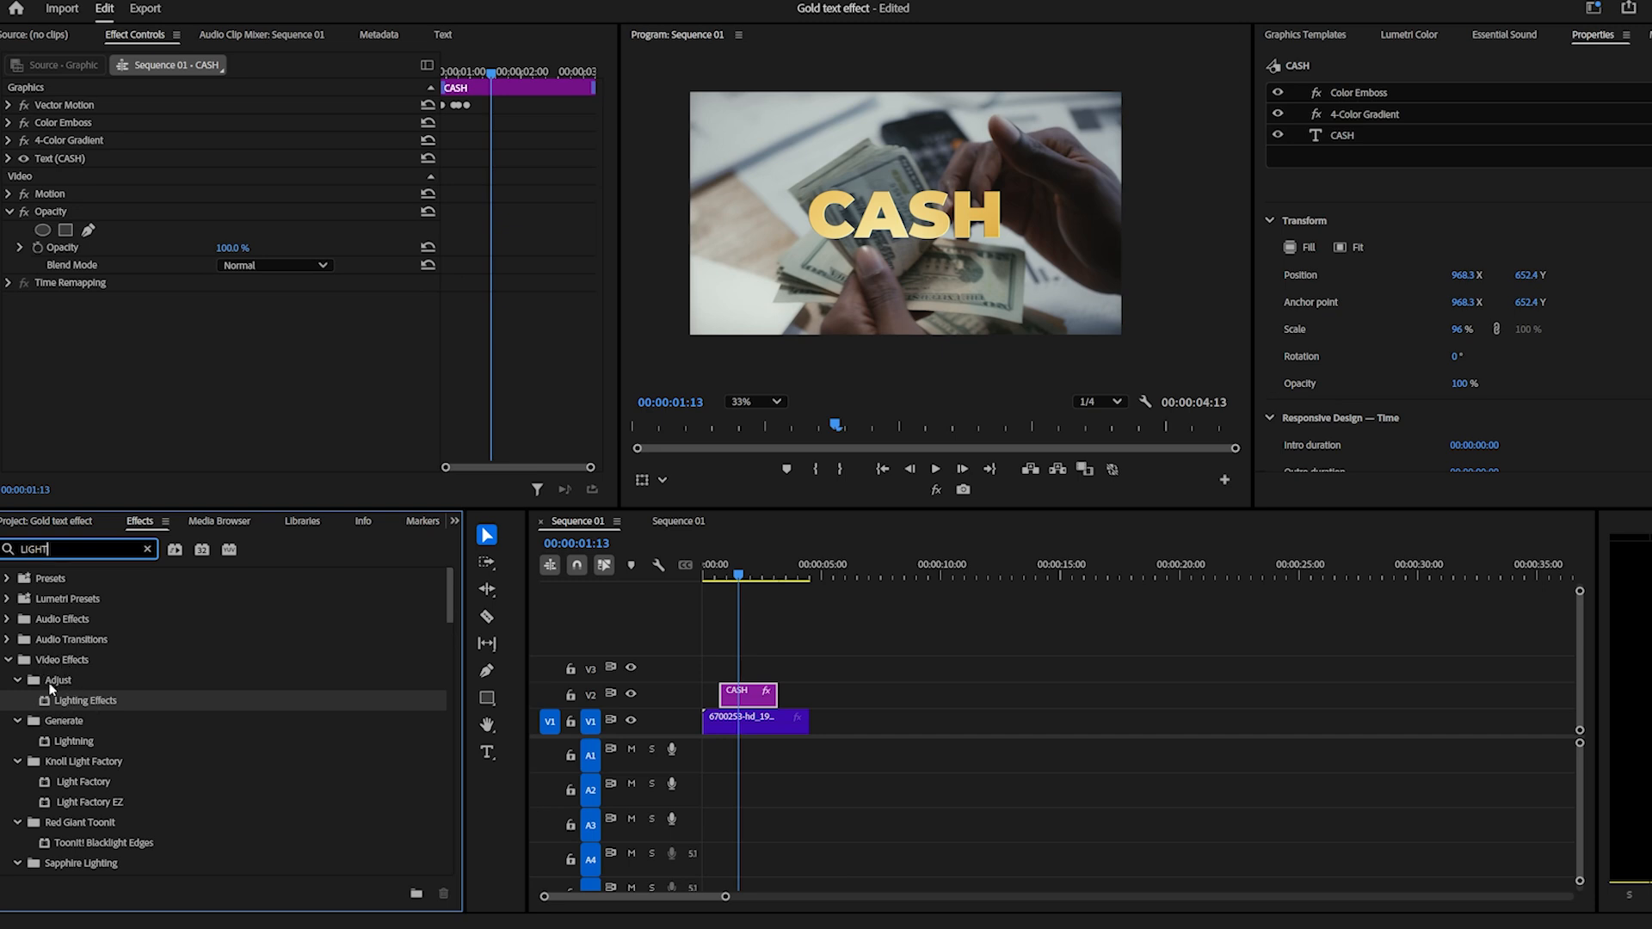
left_click_drag(69, 699, 138, 344)
scroll(533, 284, "down", 3)
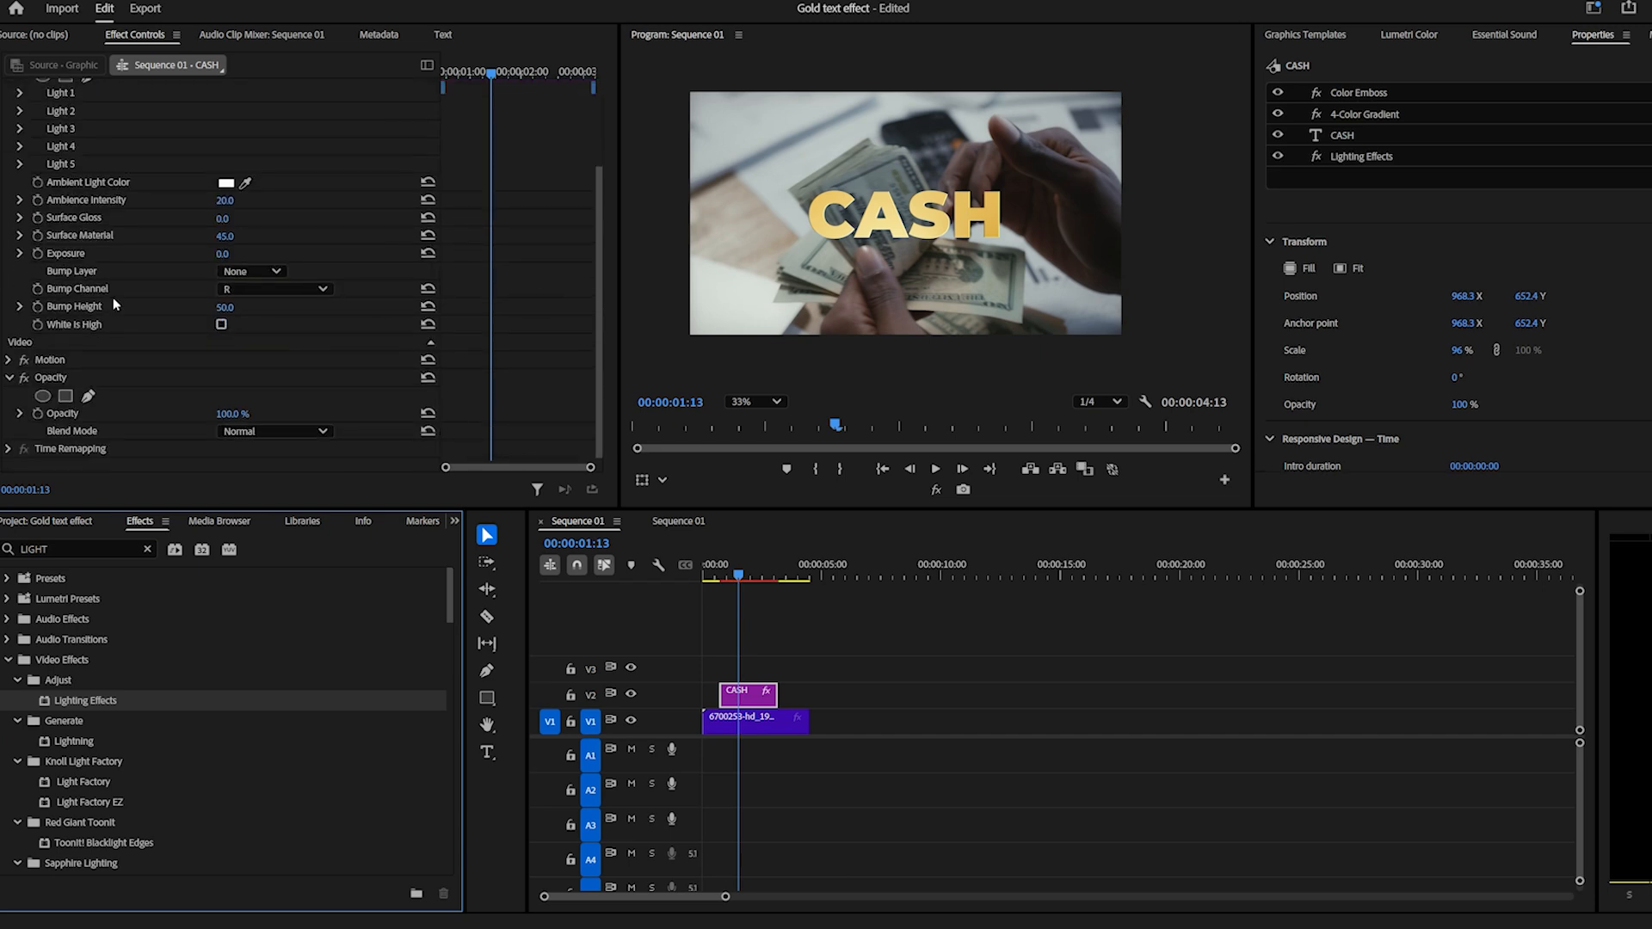
scroll(67, 329, "up", 3)
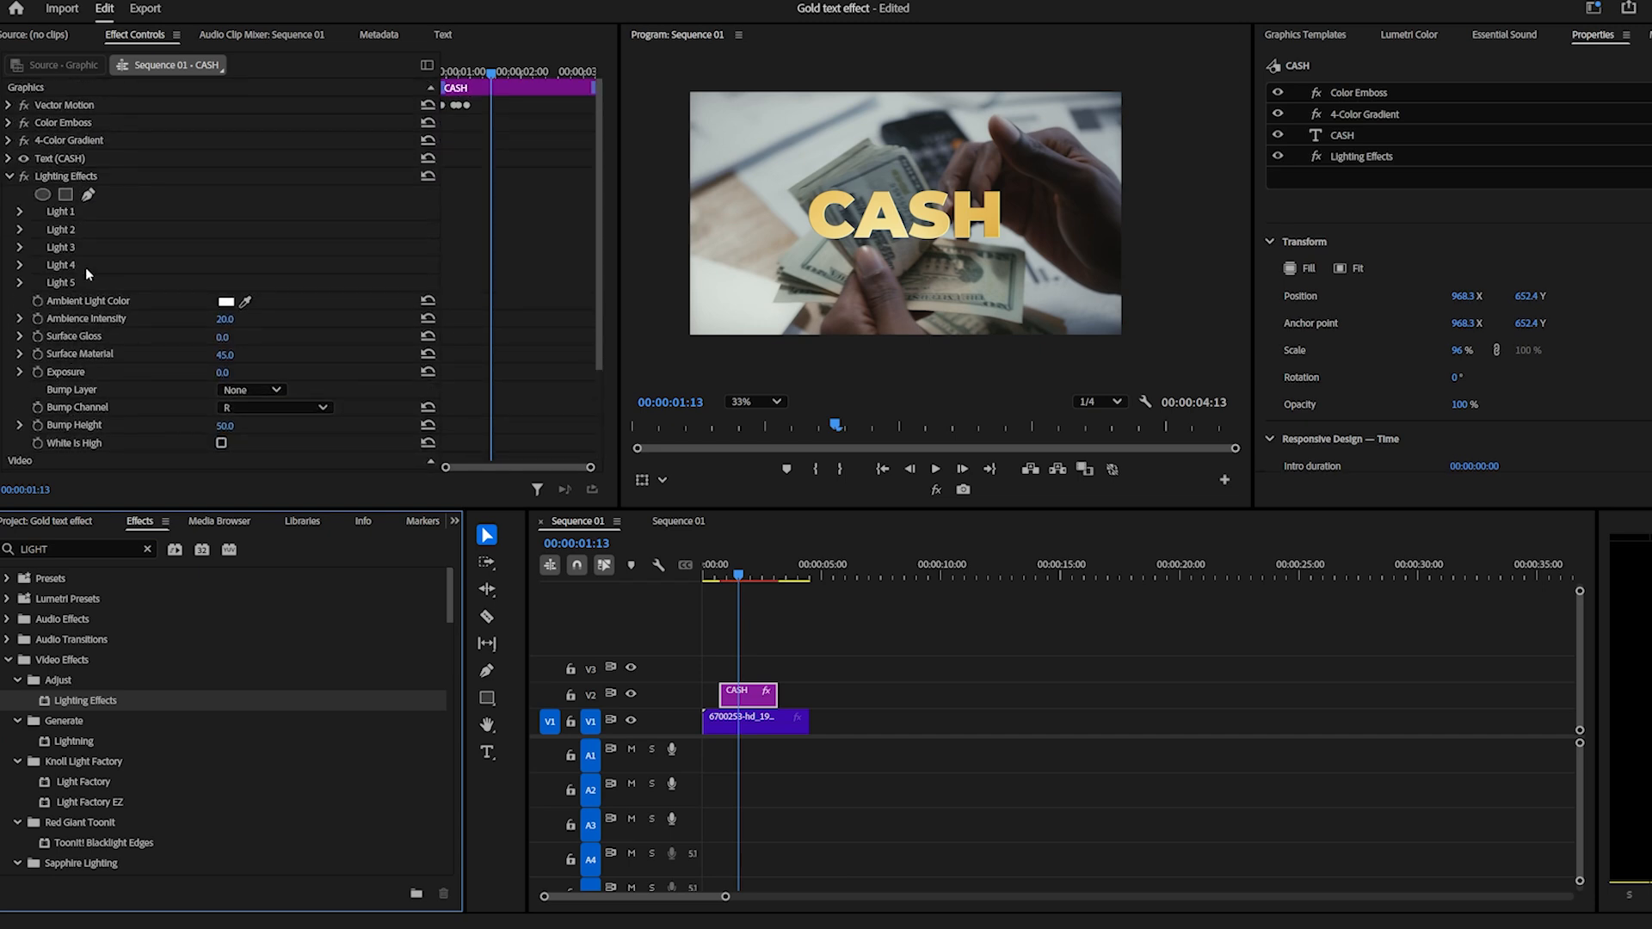
left_click(11, 177)
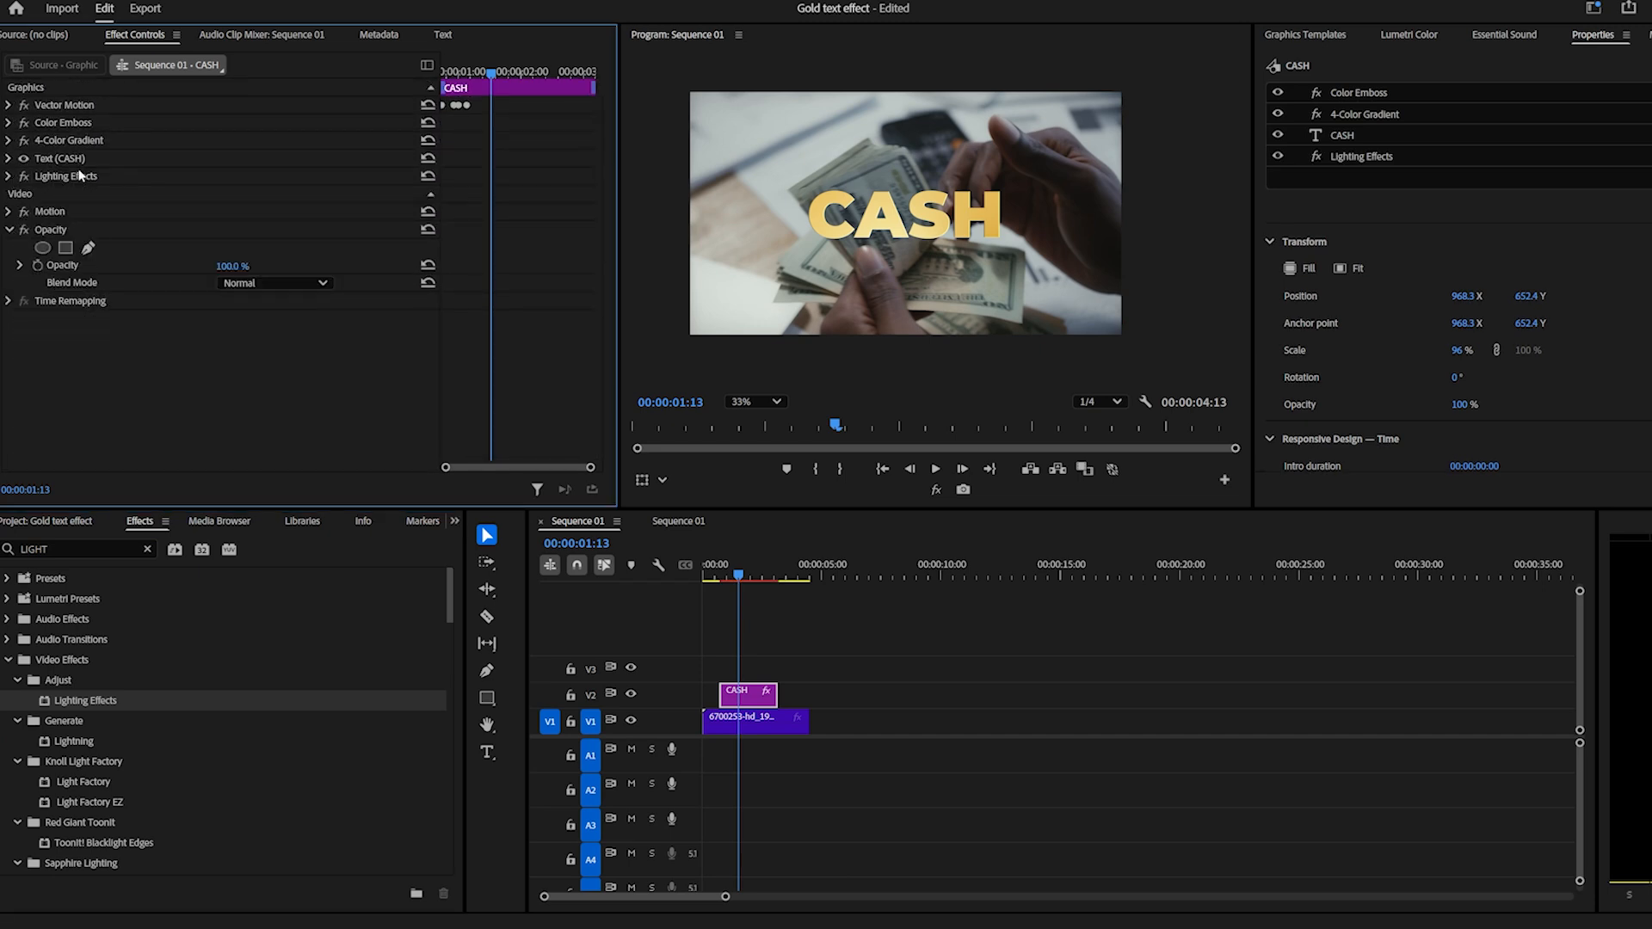
Review the order of the CASH clip's effects and try the Lighting Effects Exposure at 79.
left_click(63, 123)
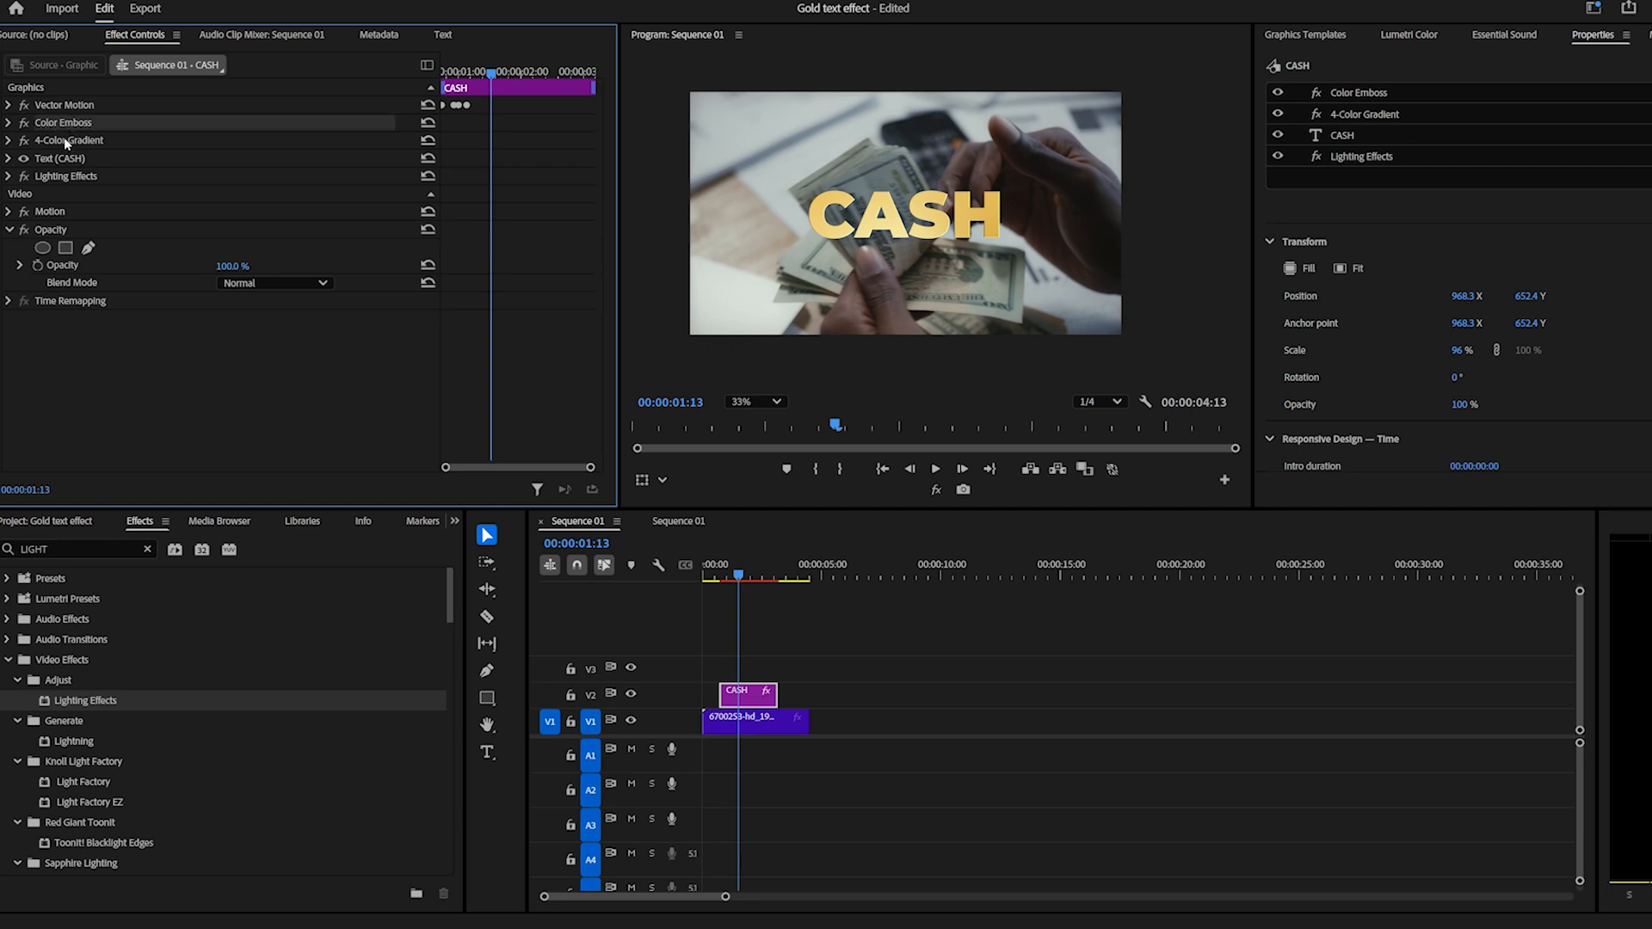
left_click(64, 140)
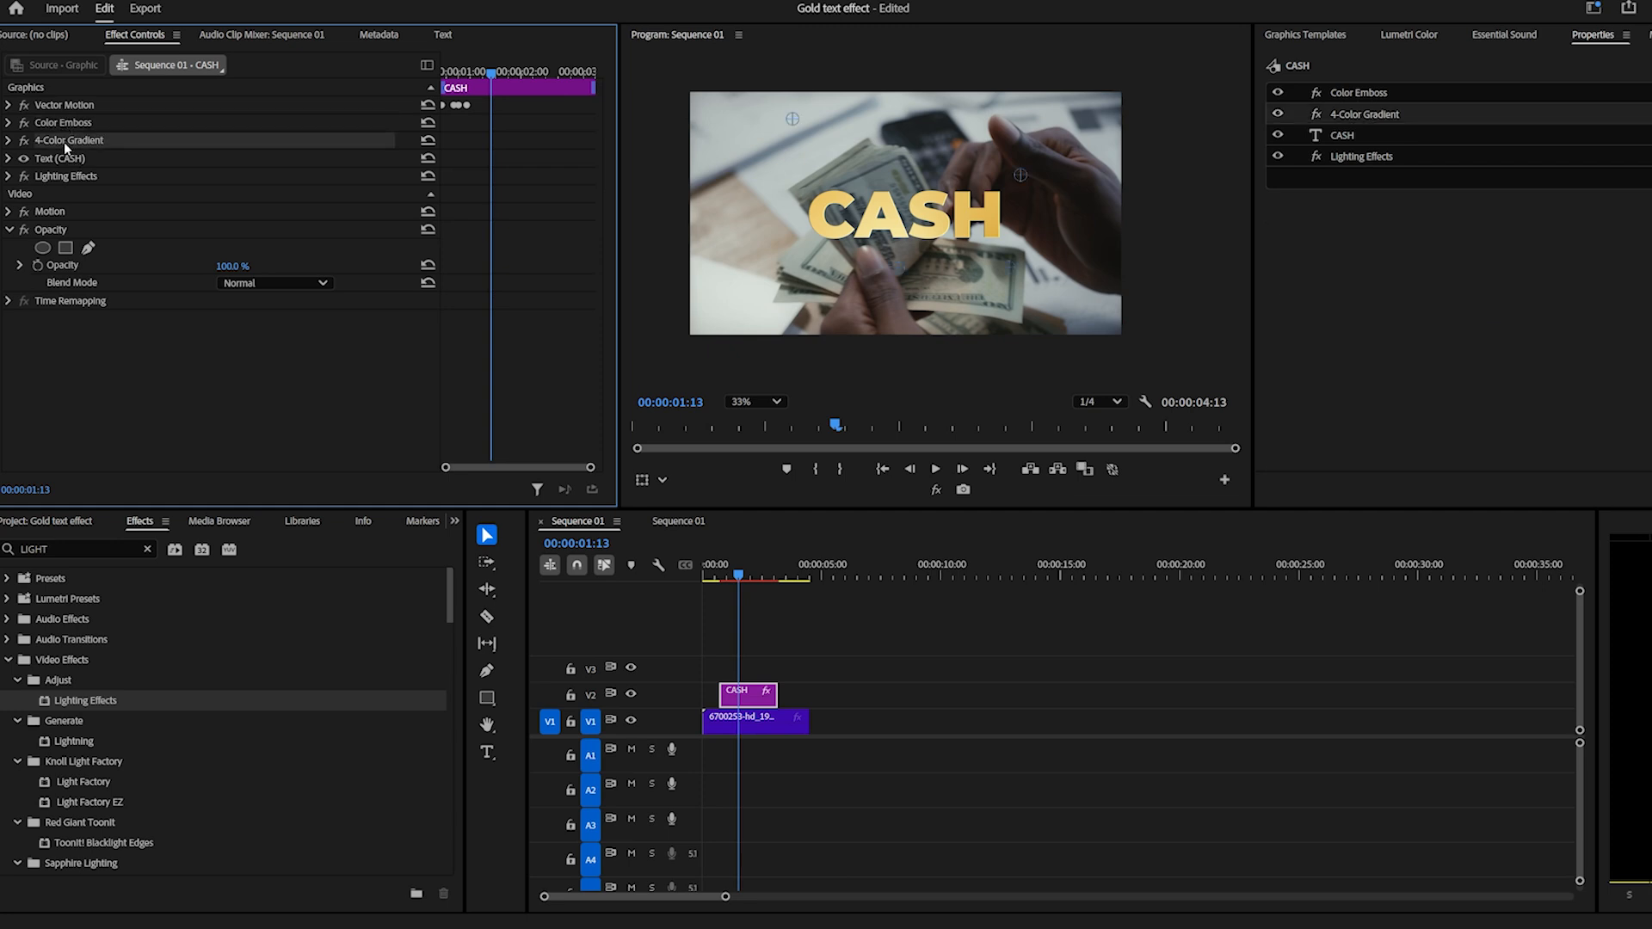
left_click(64, 159)
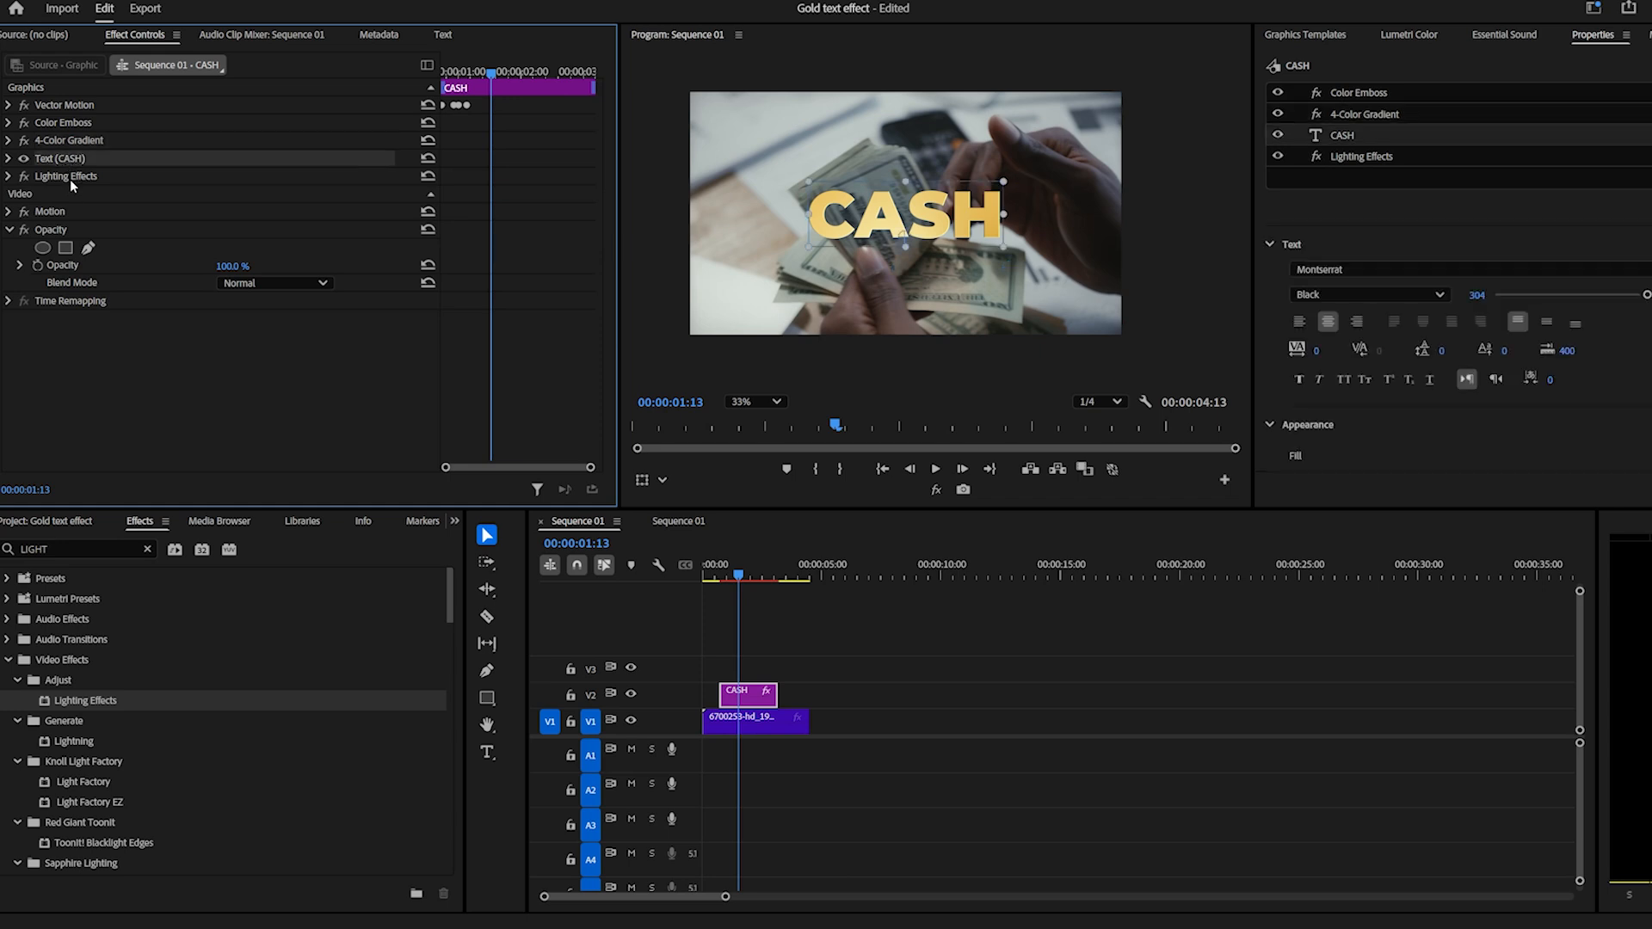
left_click(73, 178)
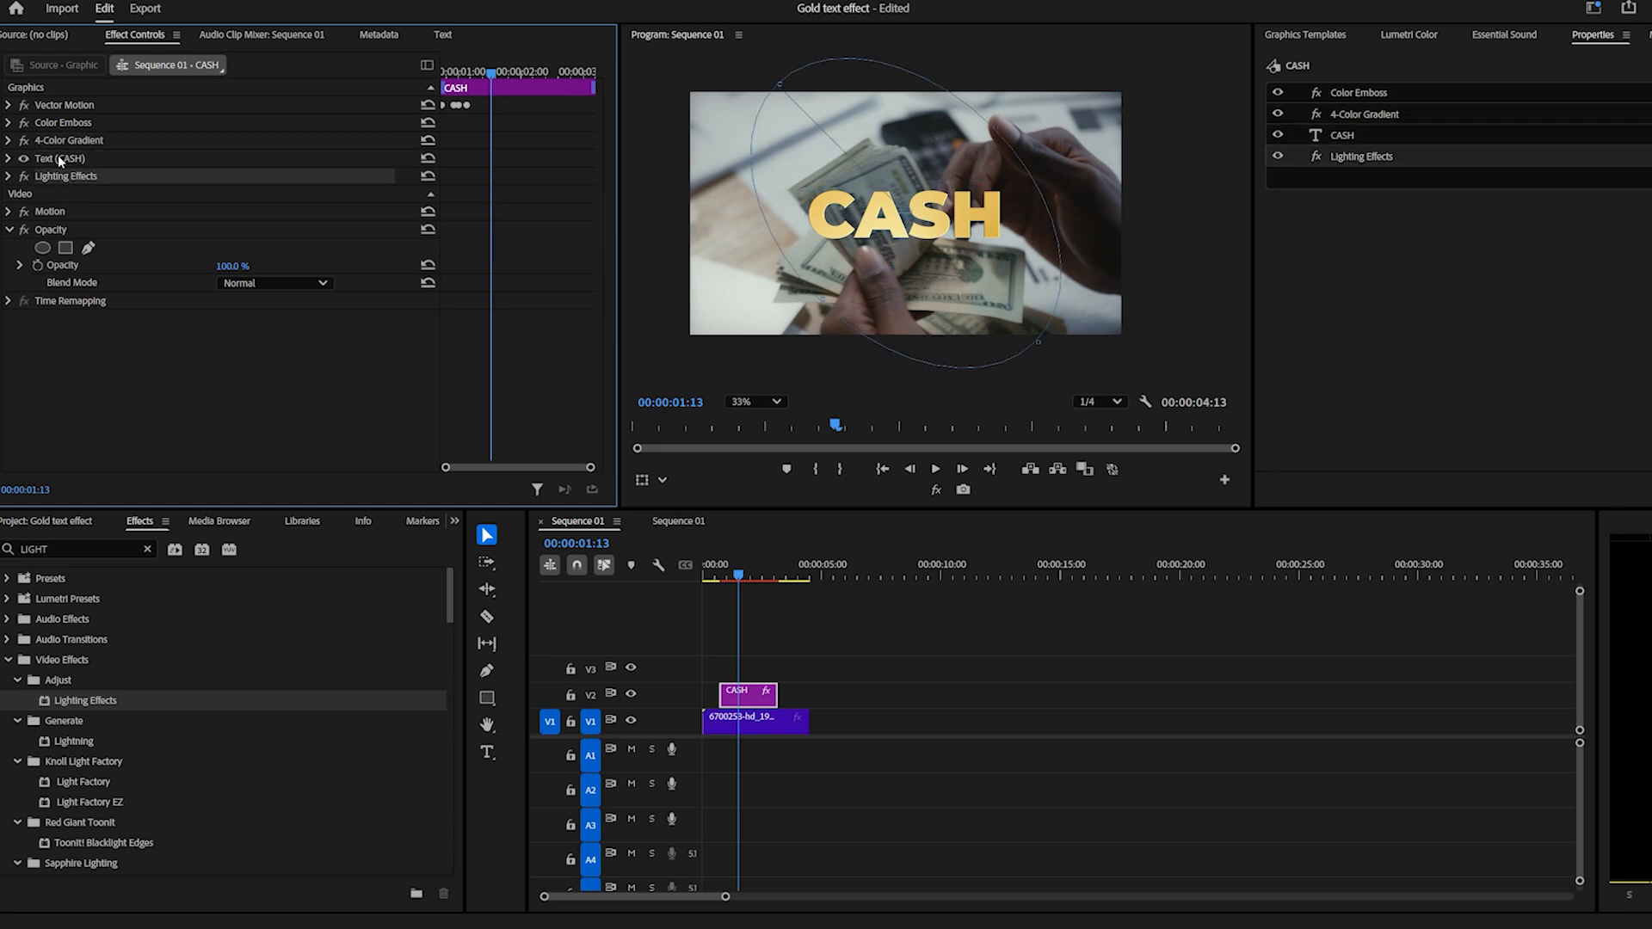
left_click(9, 176)
left_click_drag(223, 372, 259, 373)
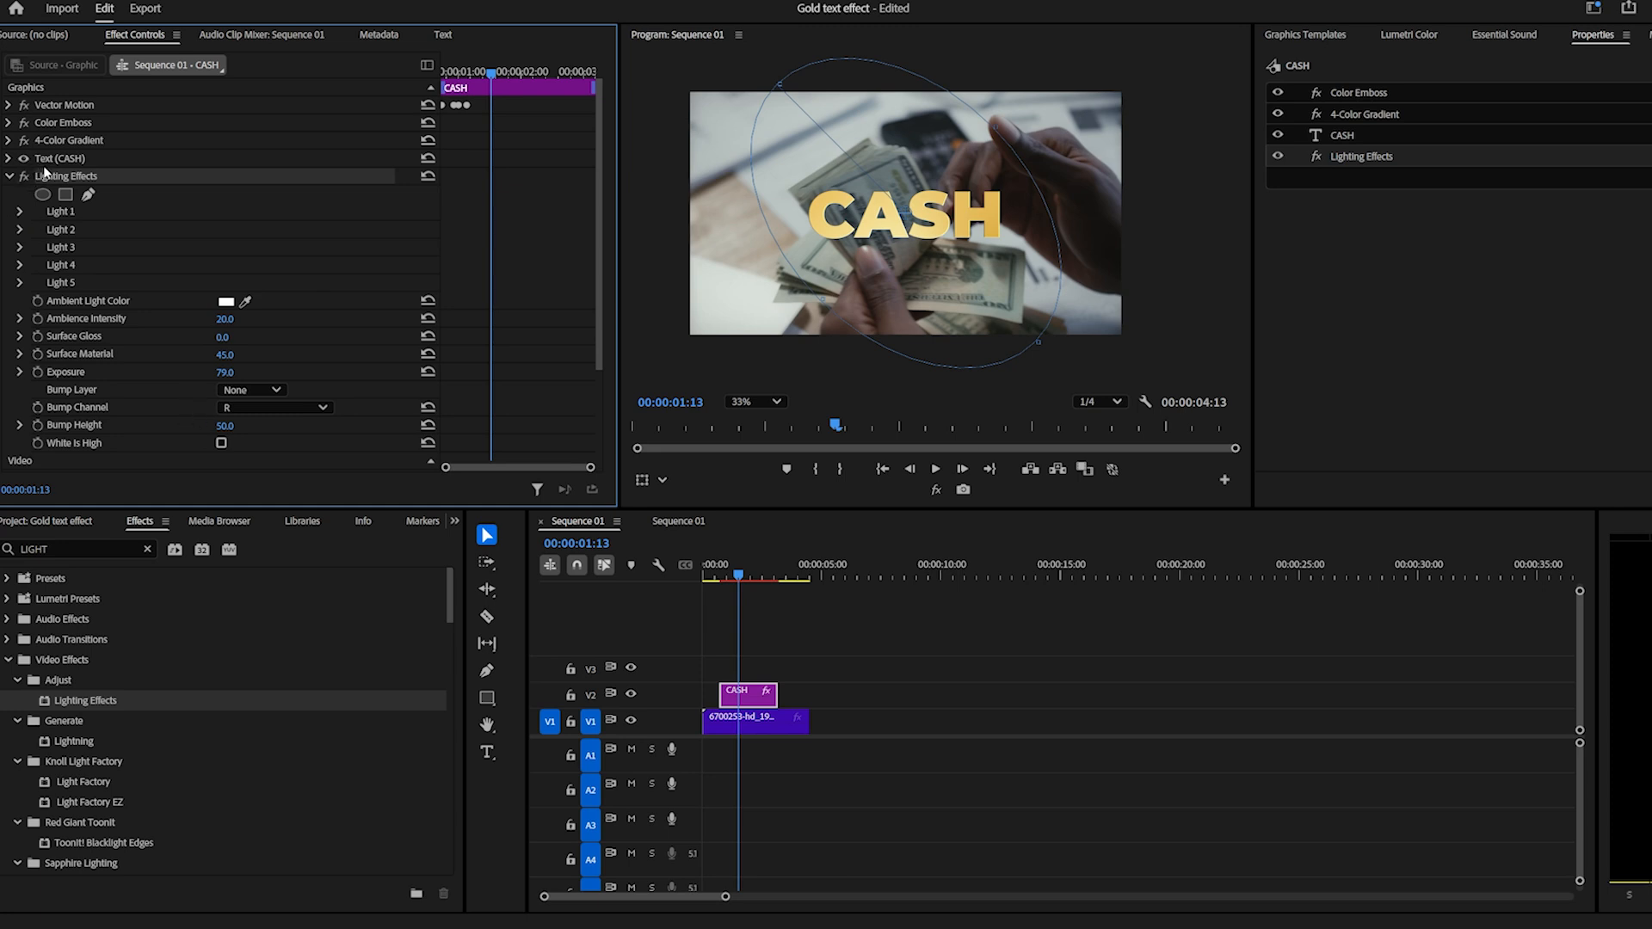
Move Lighting Effects above Color Emboss in the clip's effect order and set its Exposure to -8.0.
left_click_drag(54, 179, 60, 124)
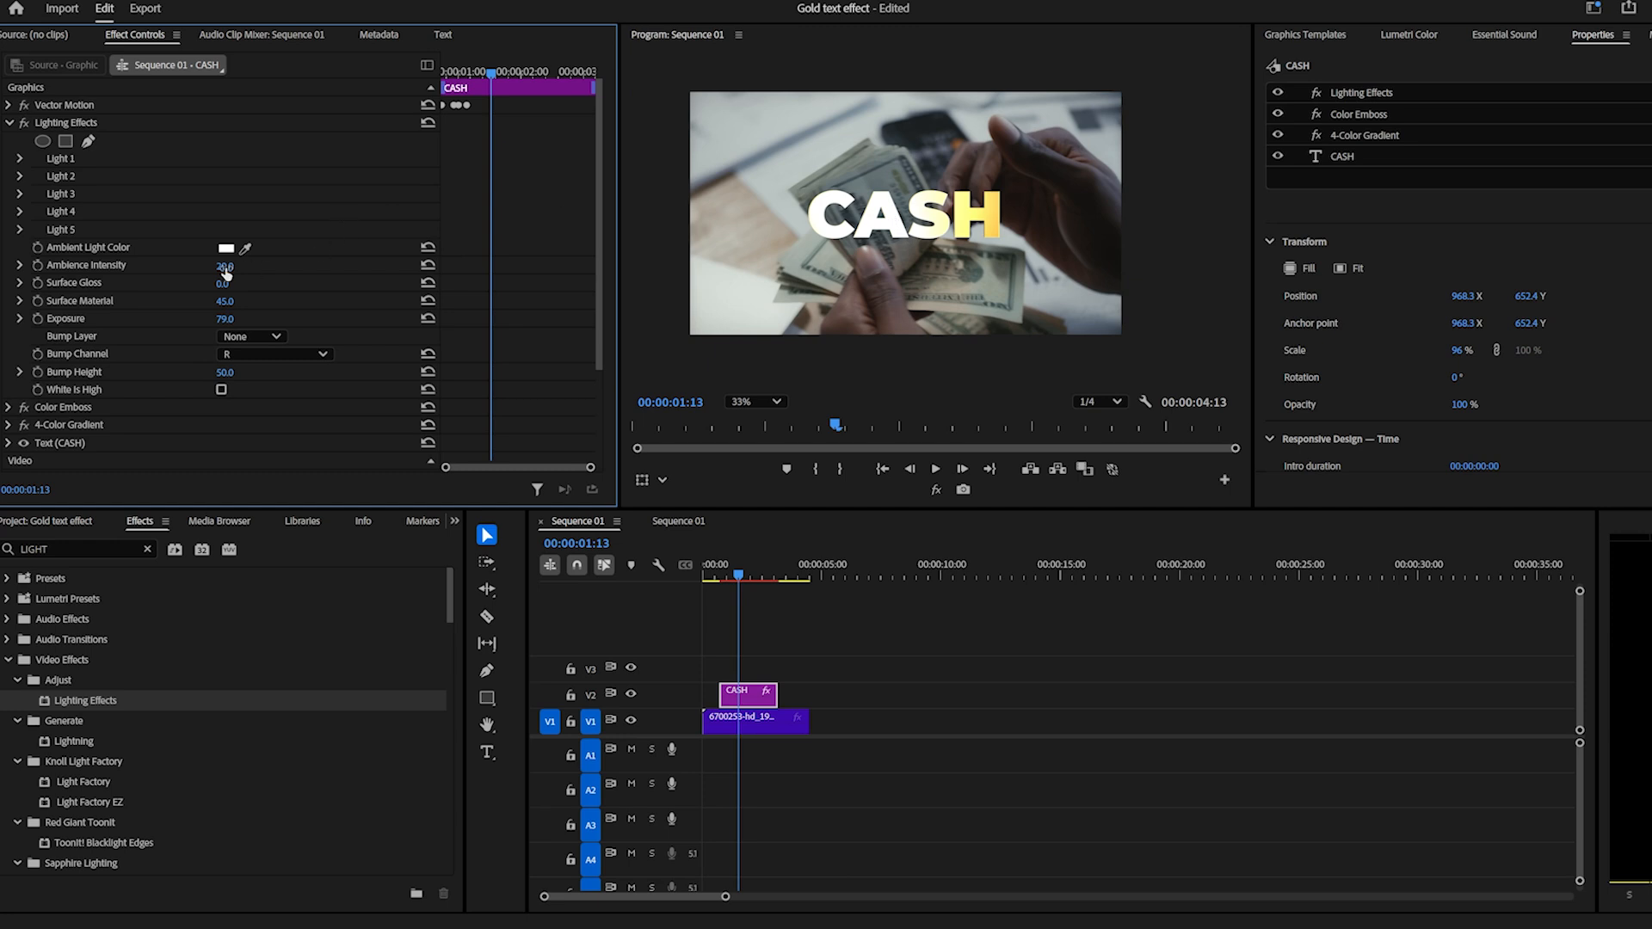
left_click_drag(224, 319, 262, 320)
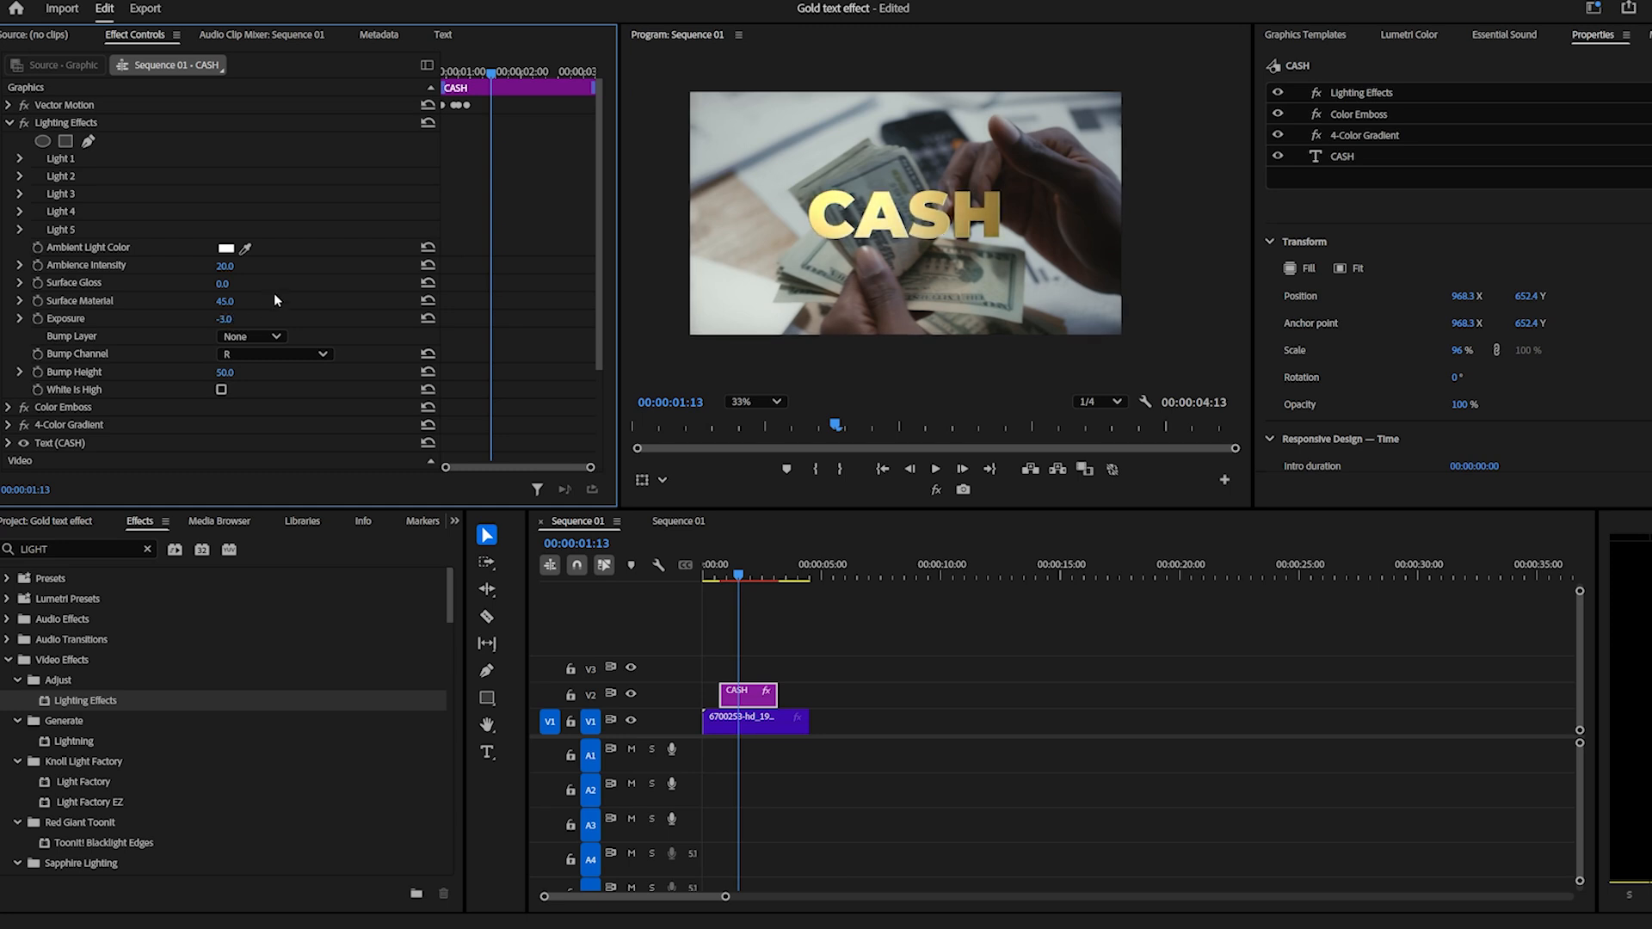
left_click_drag(225, 320, 221, 319)
Draw a narrow, diagonal four-point mask for Lighting Effects across the letter C, and deselect the clip.
left_click(88, 141)
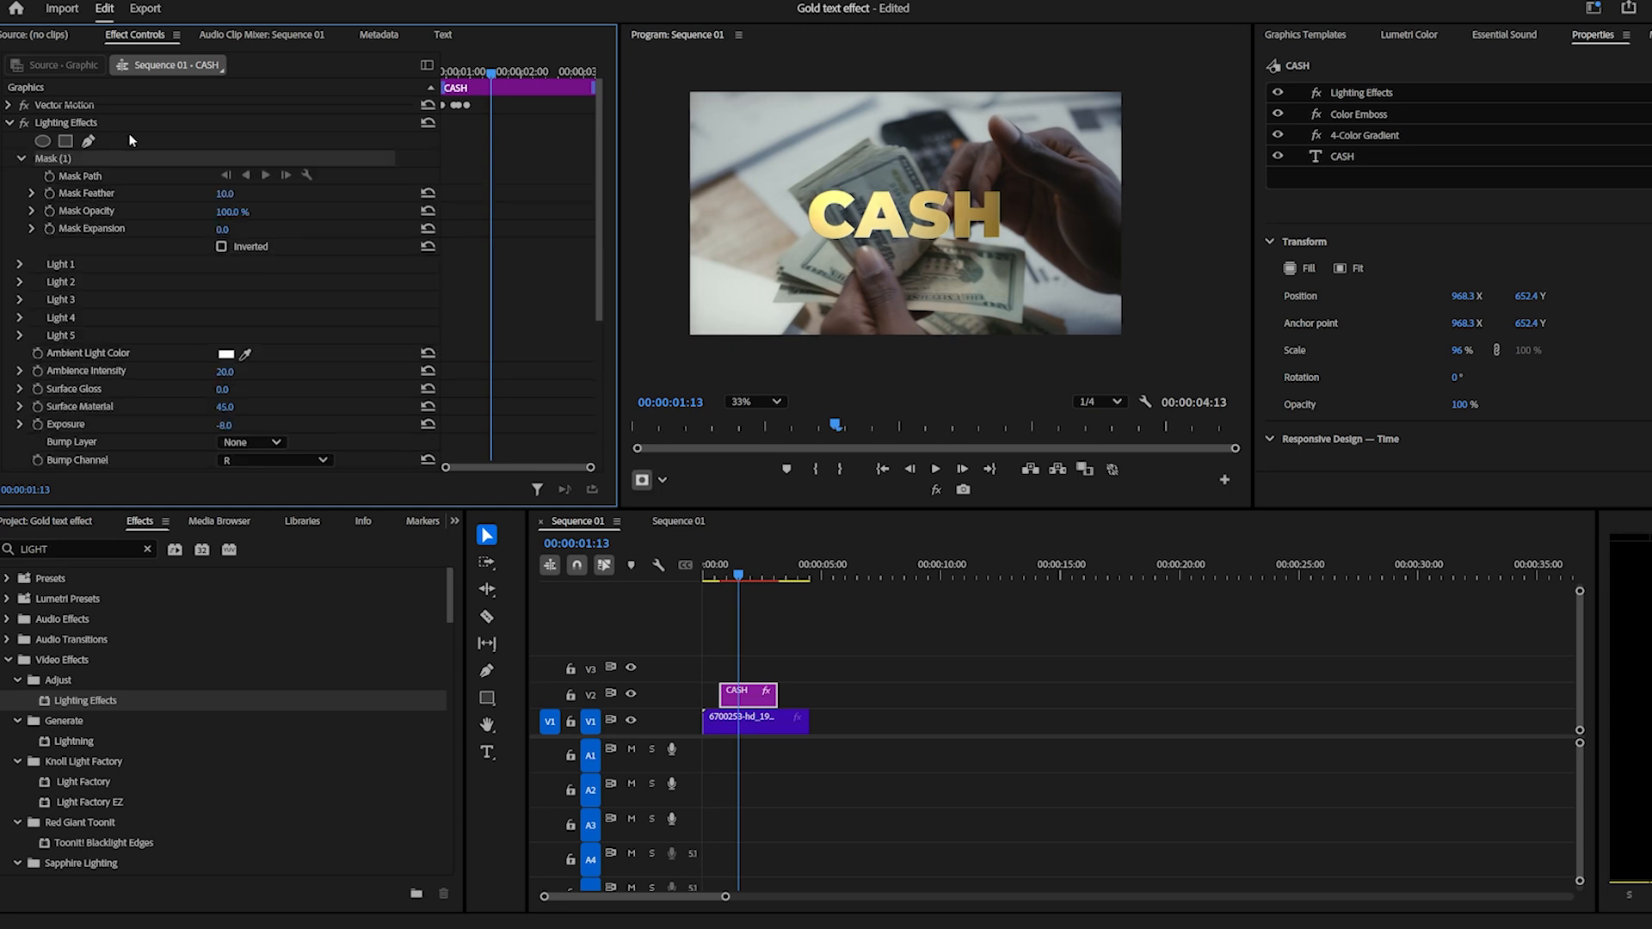
left_click(805, 156)
left_click(884, 284)
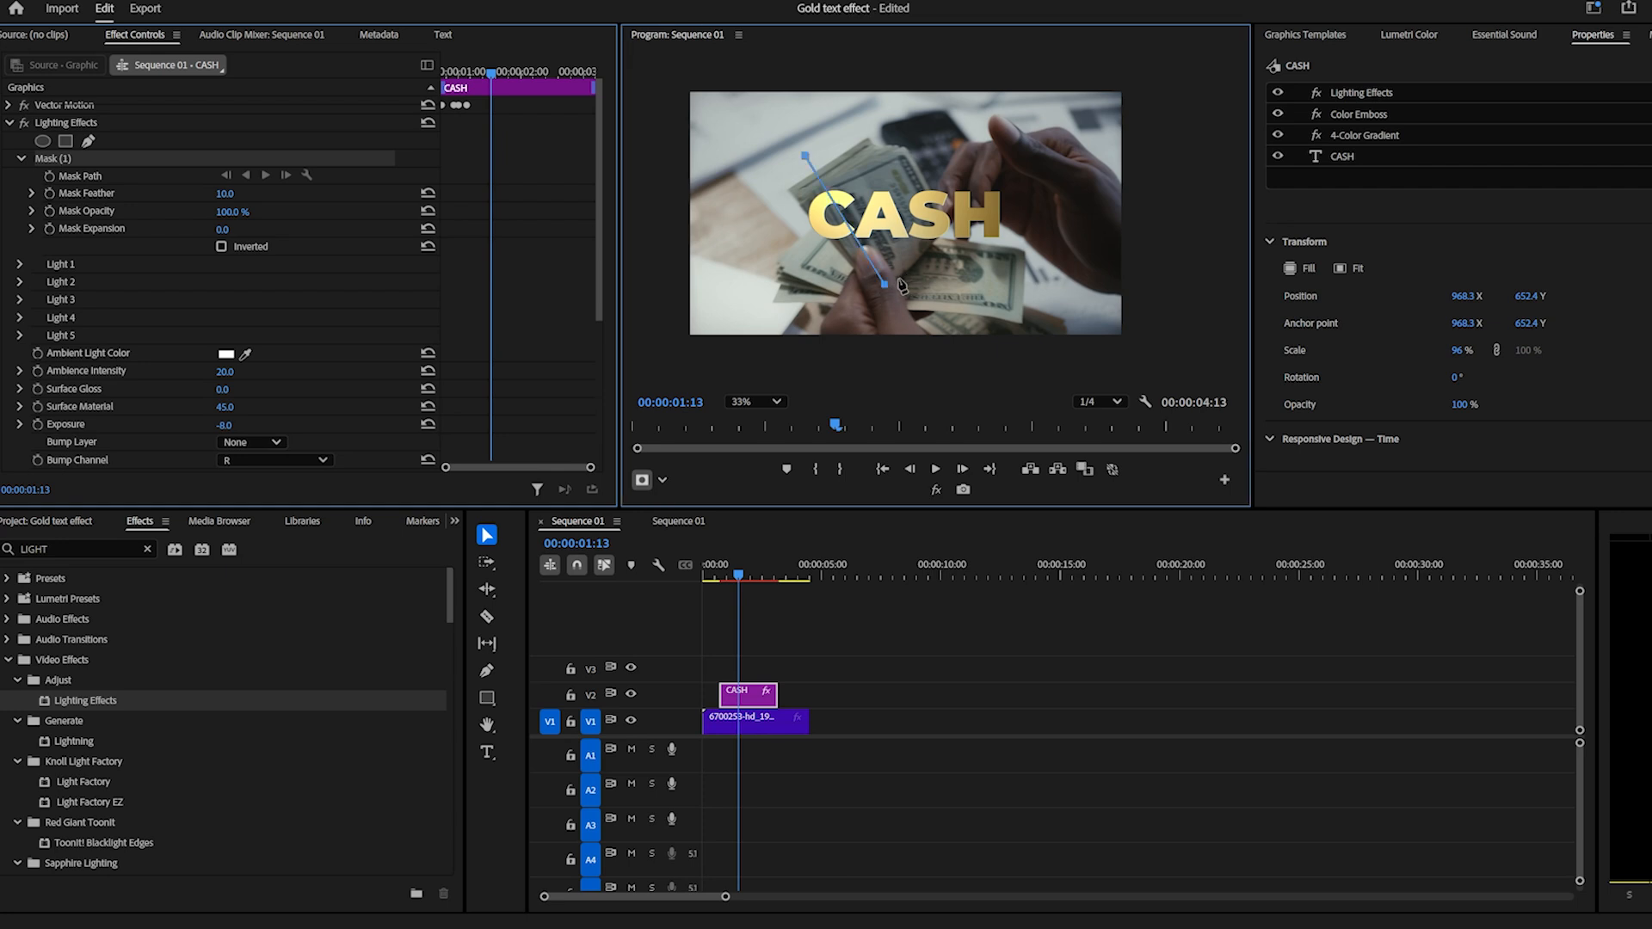
left_click(898, 280)
left_click(816, 145)
left_click(805, 155)
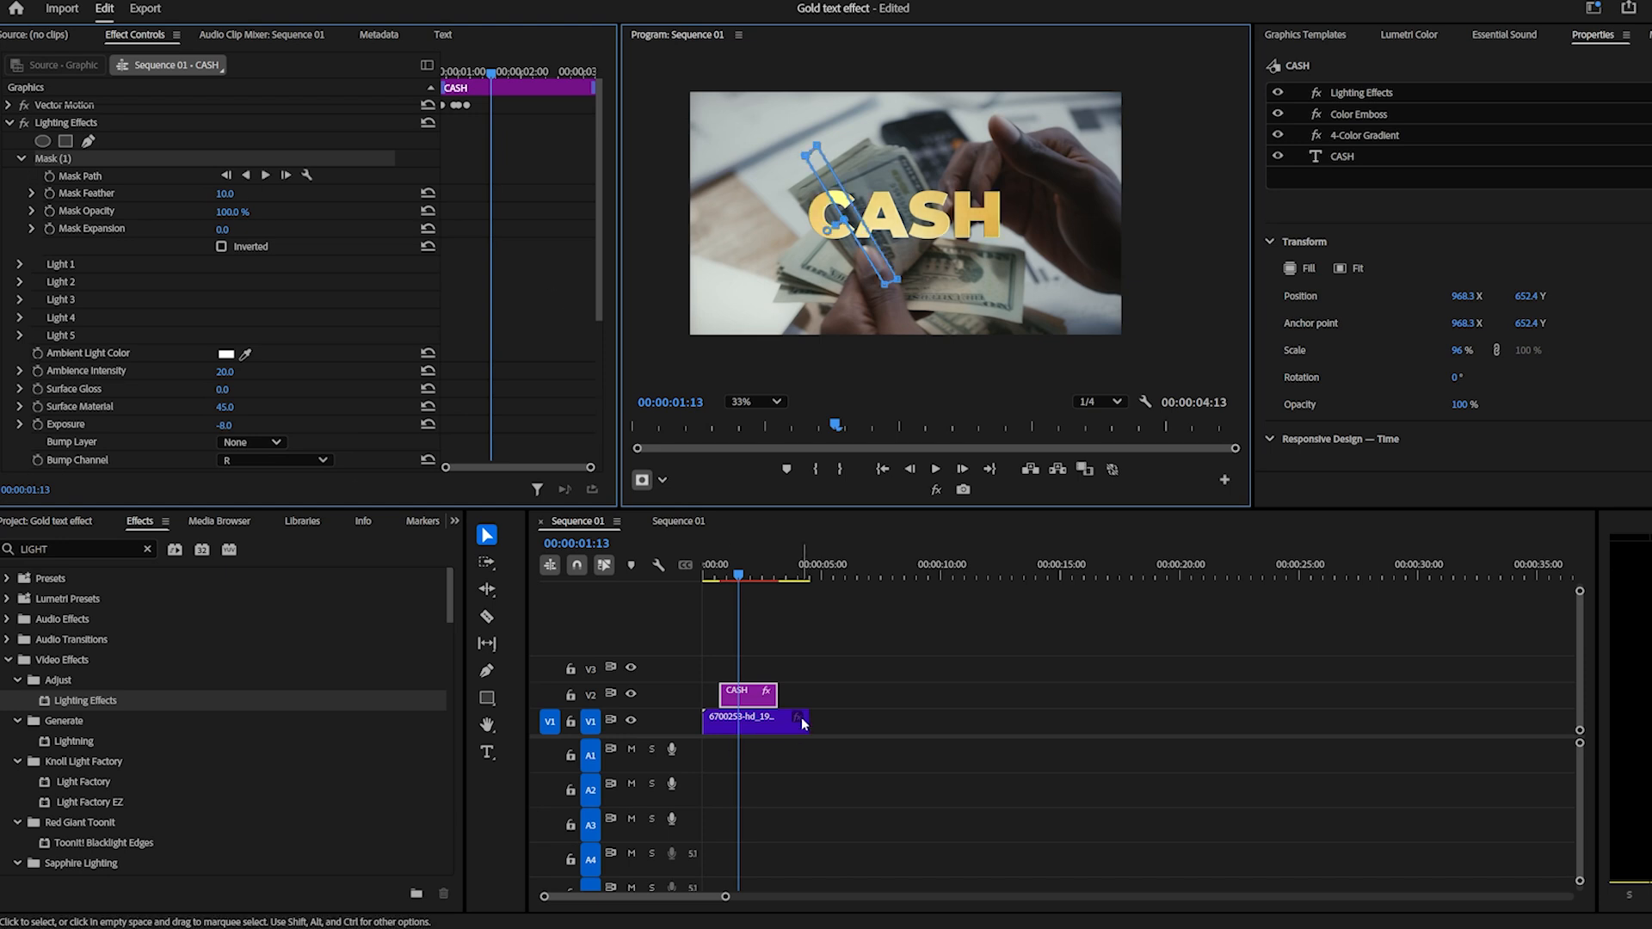
left_click(855, 654)
Draw a second narrow diagonal Lighting Effects mask across the letter S, and deselect the clip.
scroll(858, 214, "up", 5)
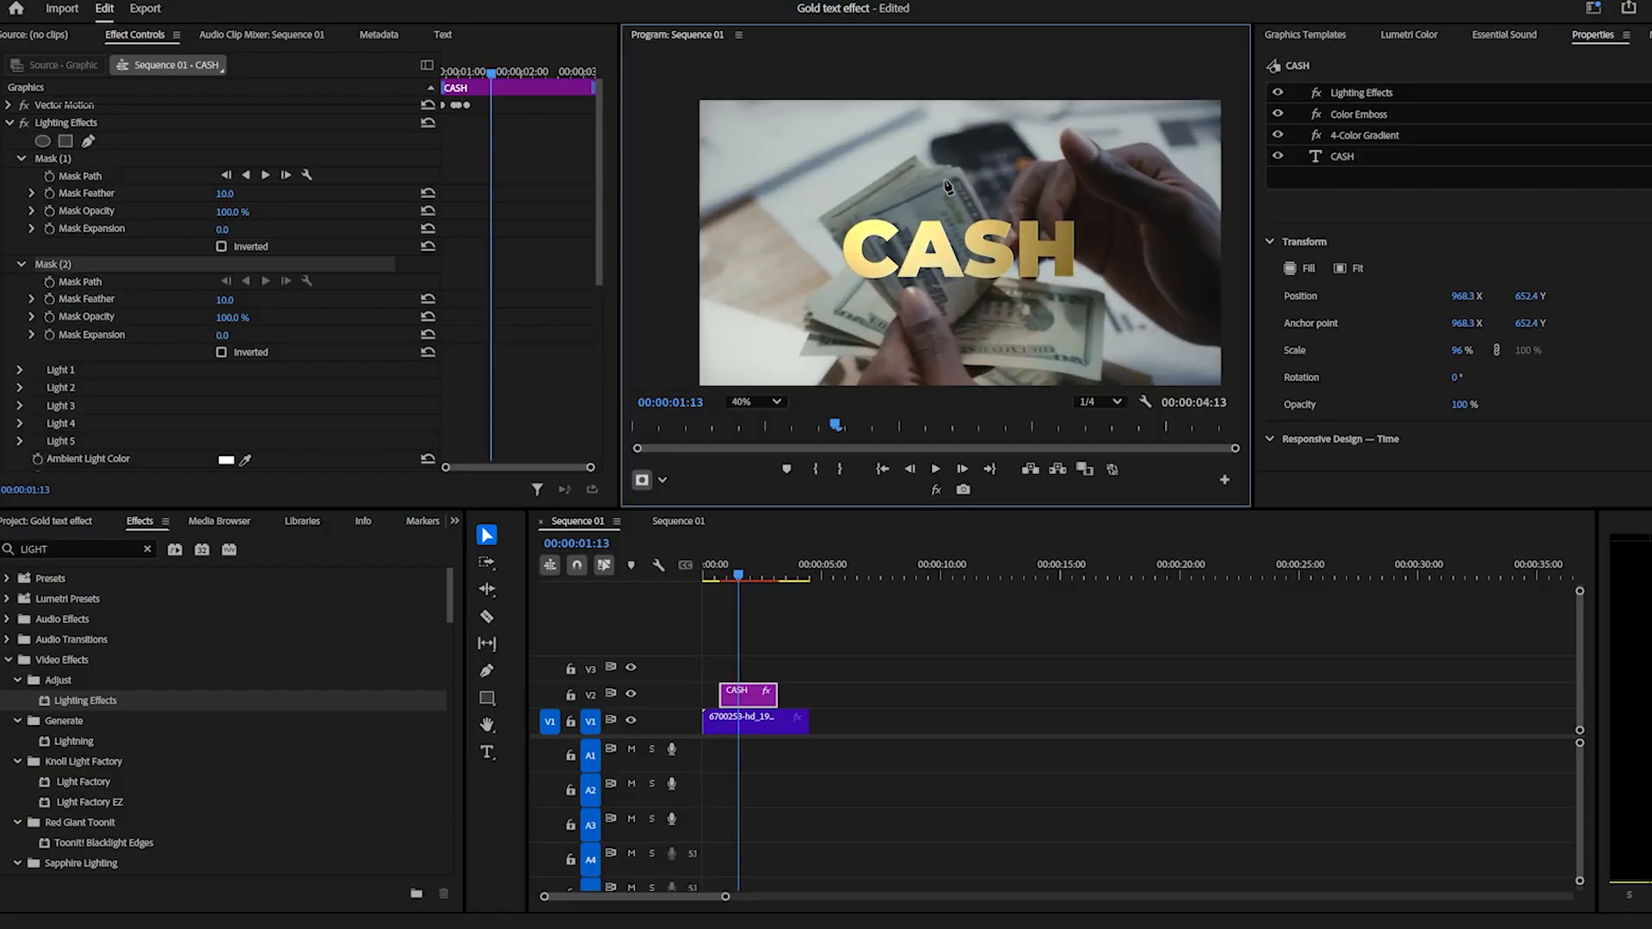
left_click(952, 176)
left_click(1039, 316)
left_click(1028, 321)
left_click(947, 179)
left_click(802, 628)
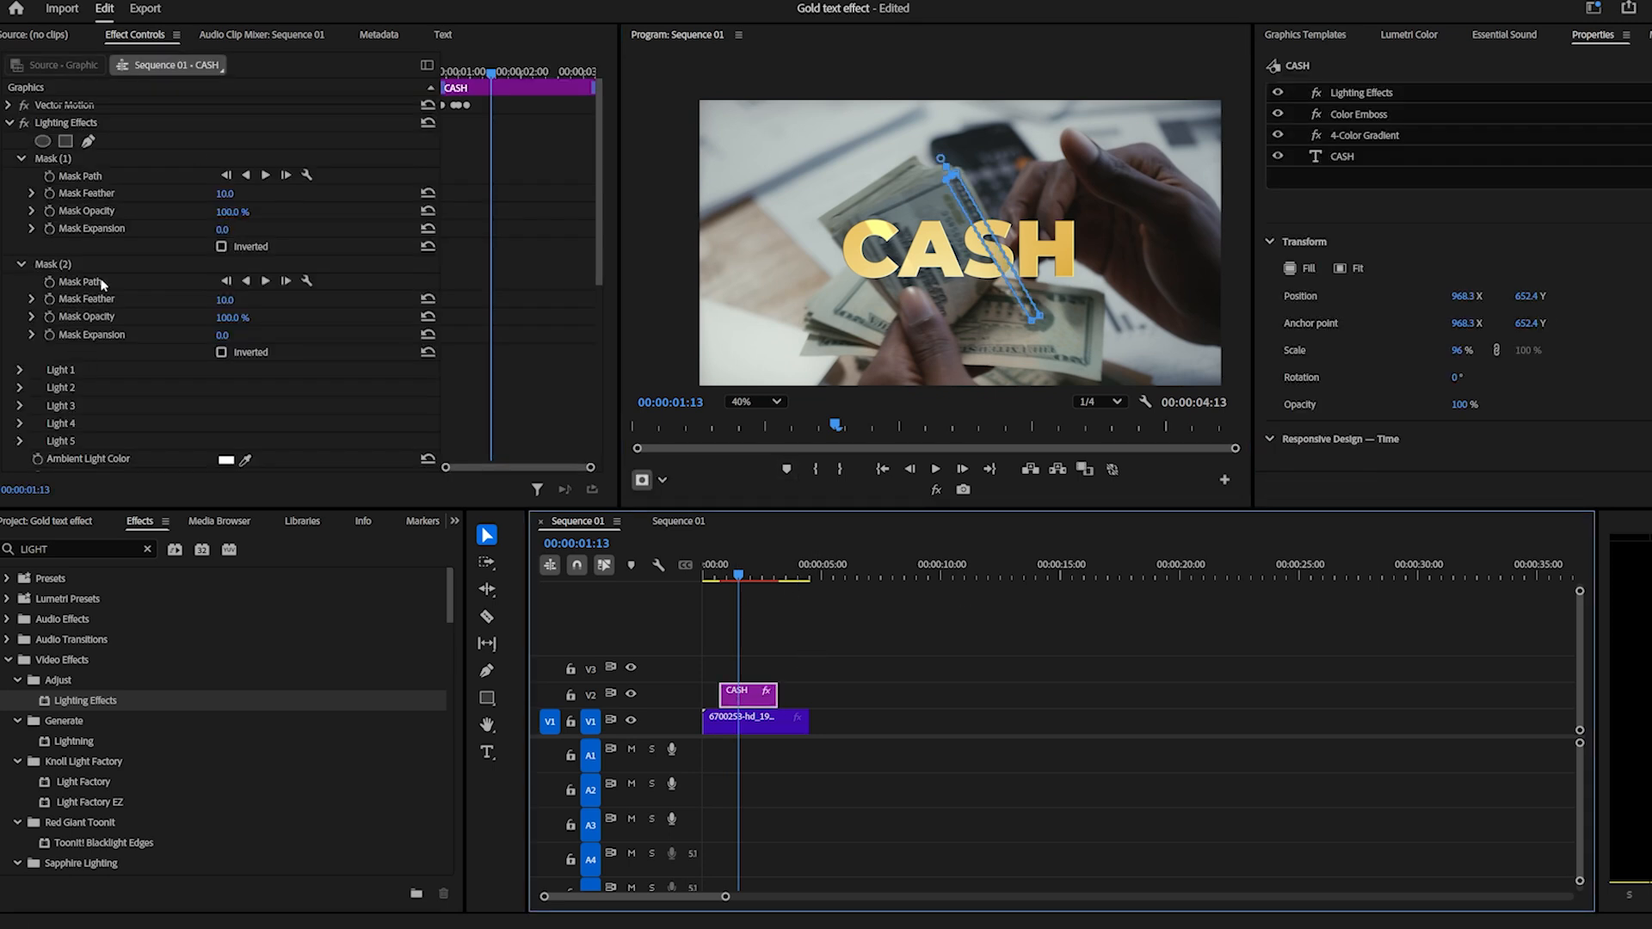
scroll(102, 286, "down", 5)
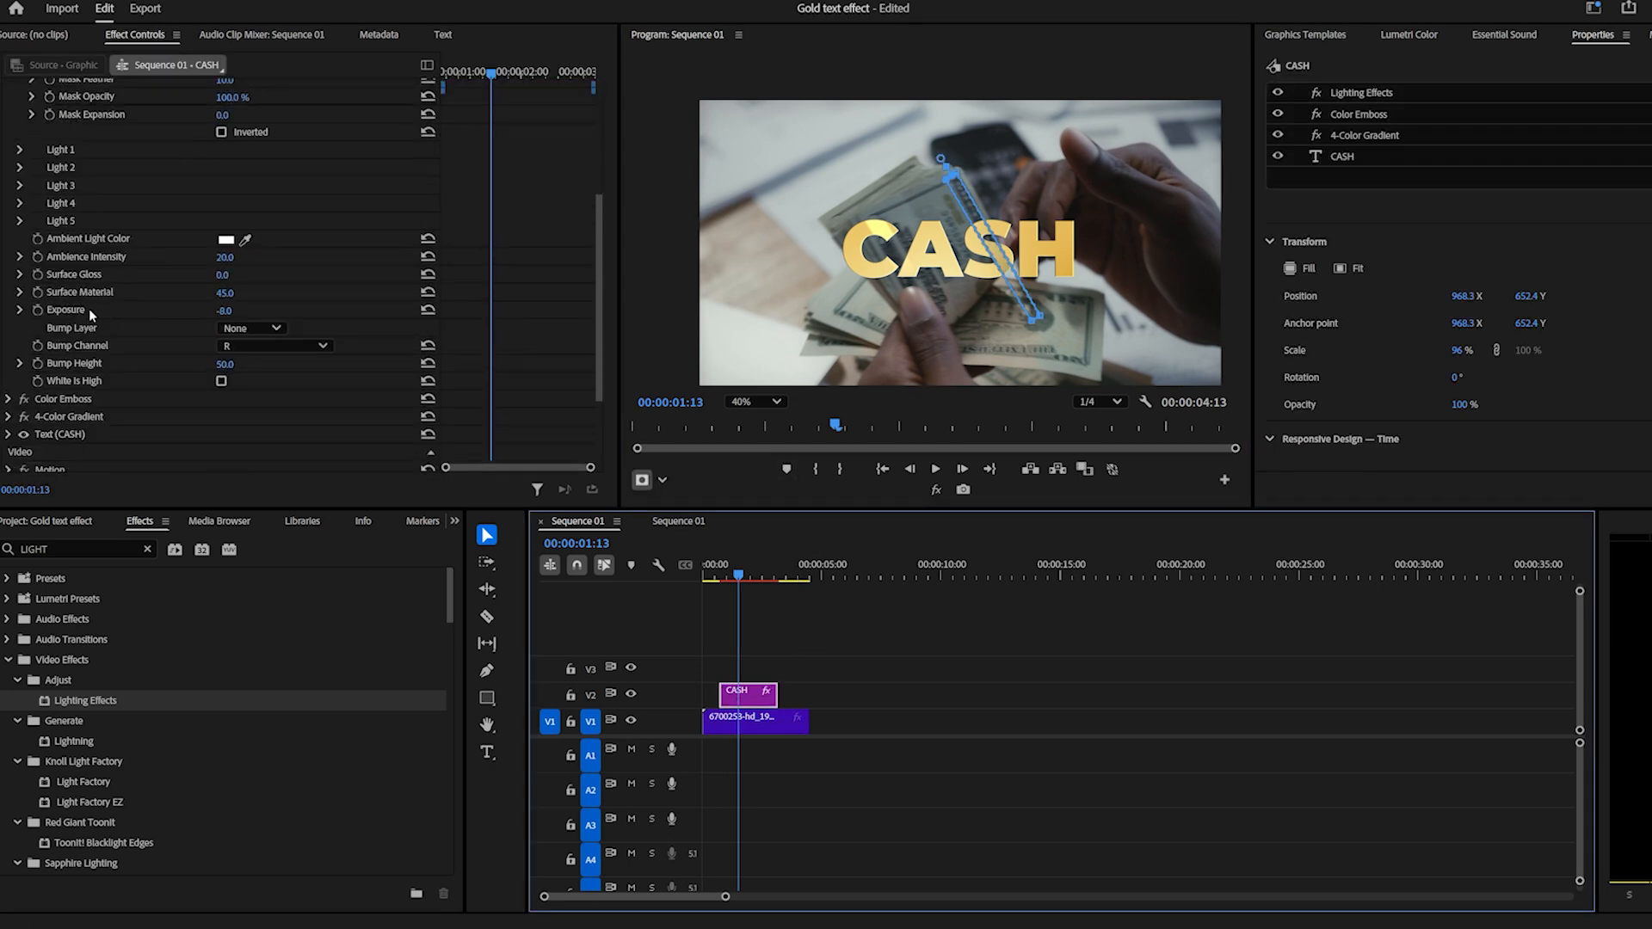
left_click(116, 311)
left_click_drag(984, 250, 1013, 243)
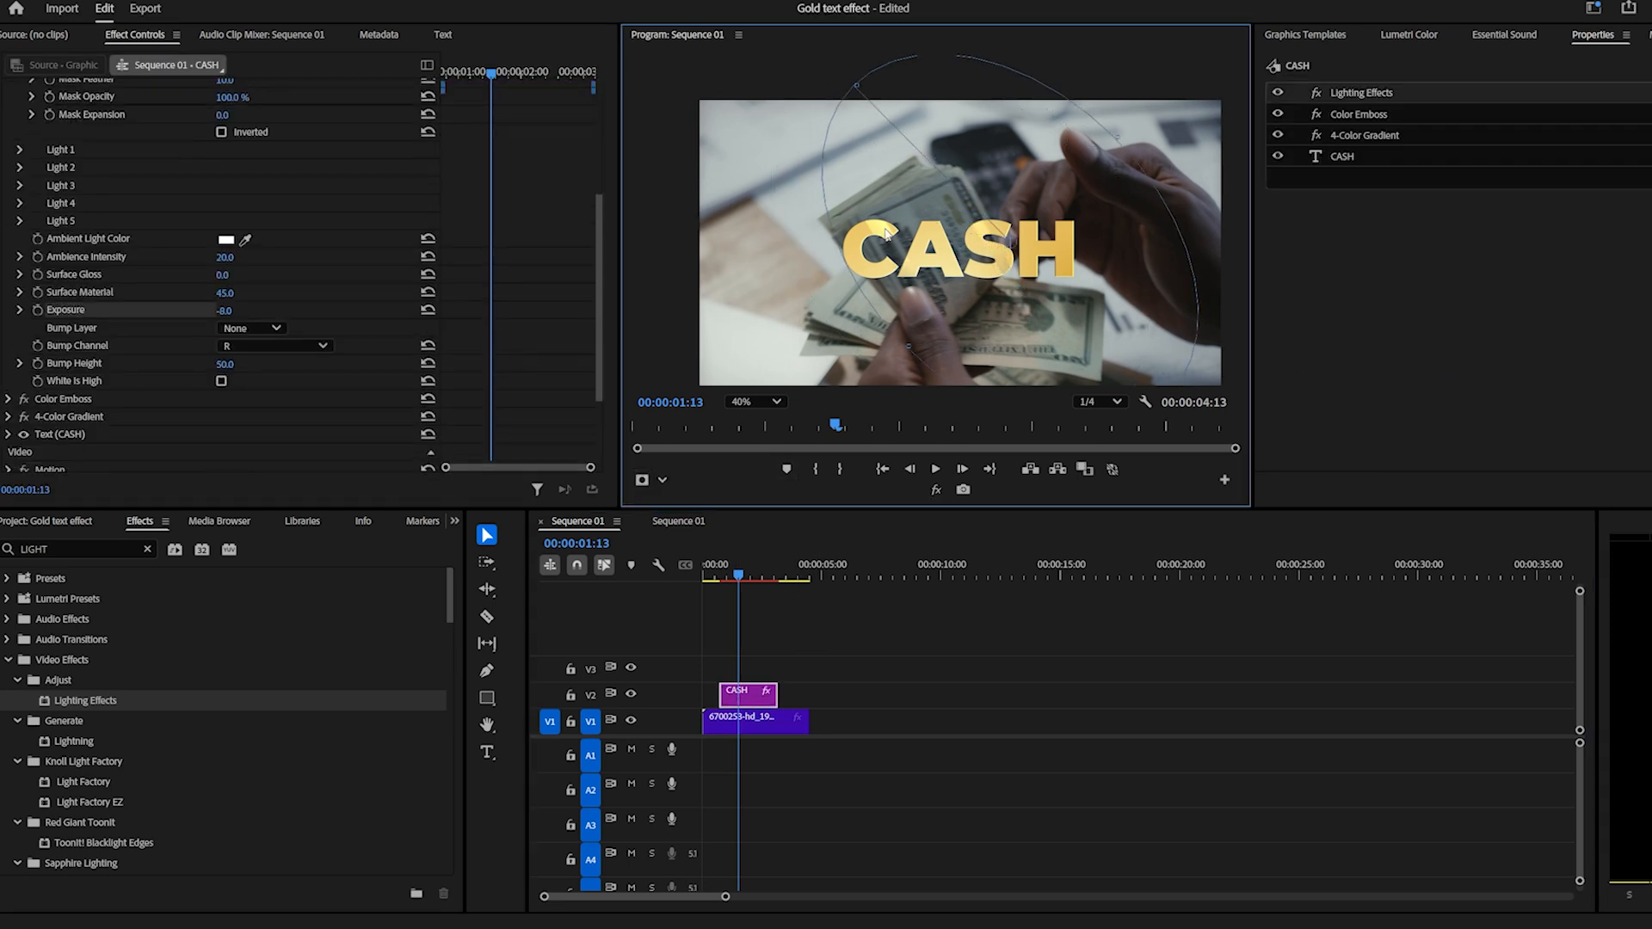
left_click(813, 672)
Draw a third diagonal Lighting Effects mask across the letter H of the CASH clip.
left_click(740, 694)
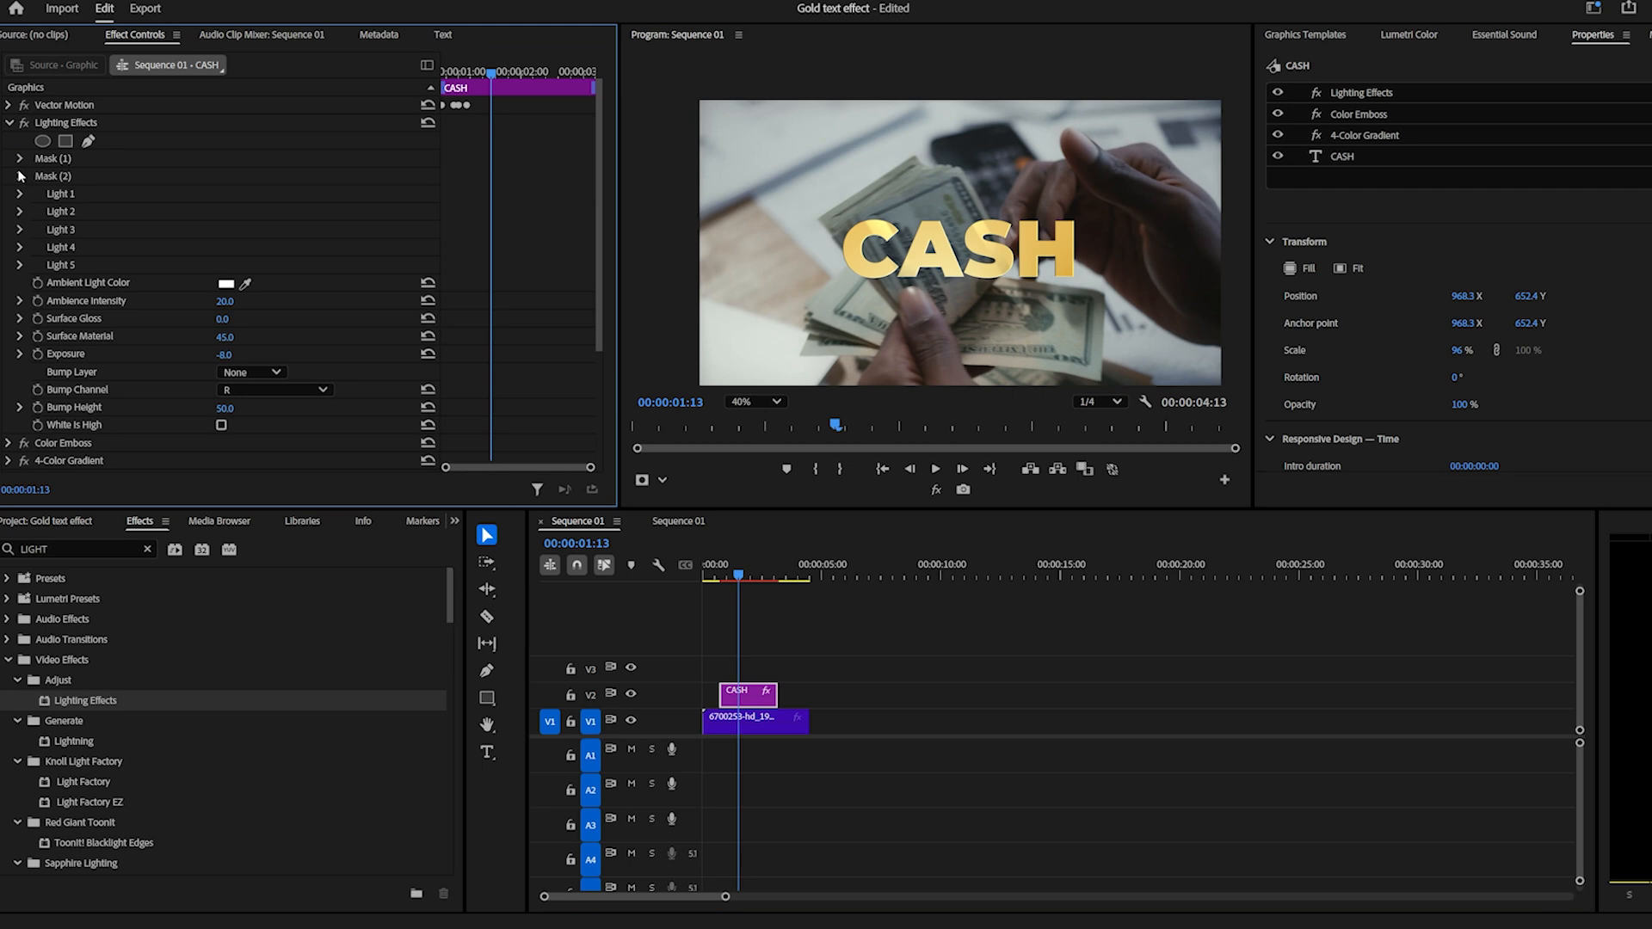
left_click(87, 141)
left_click(1032, 200)
left_click(1082, 302)
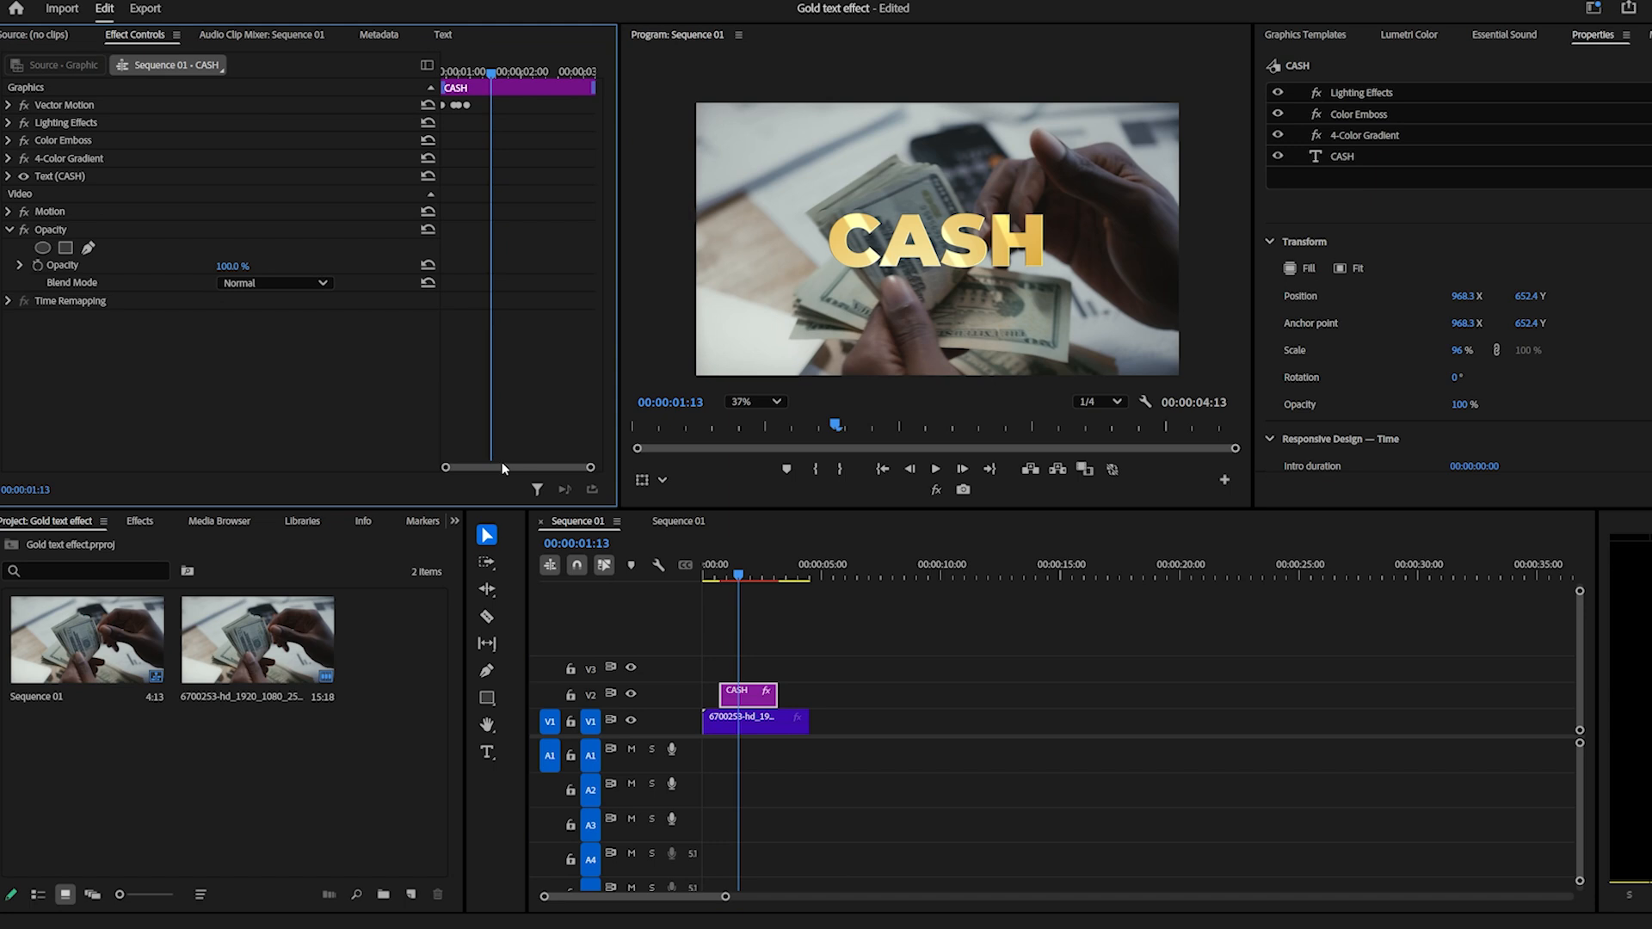
Create an adjustment layer with the default settings and place it on V3 above the CASH clip, matching its length.
left_click(767, 693)
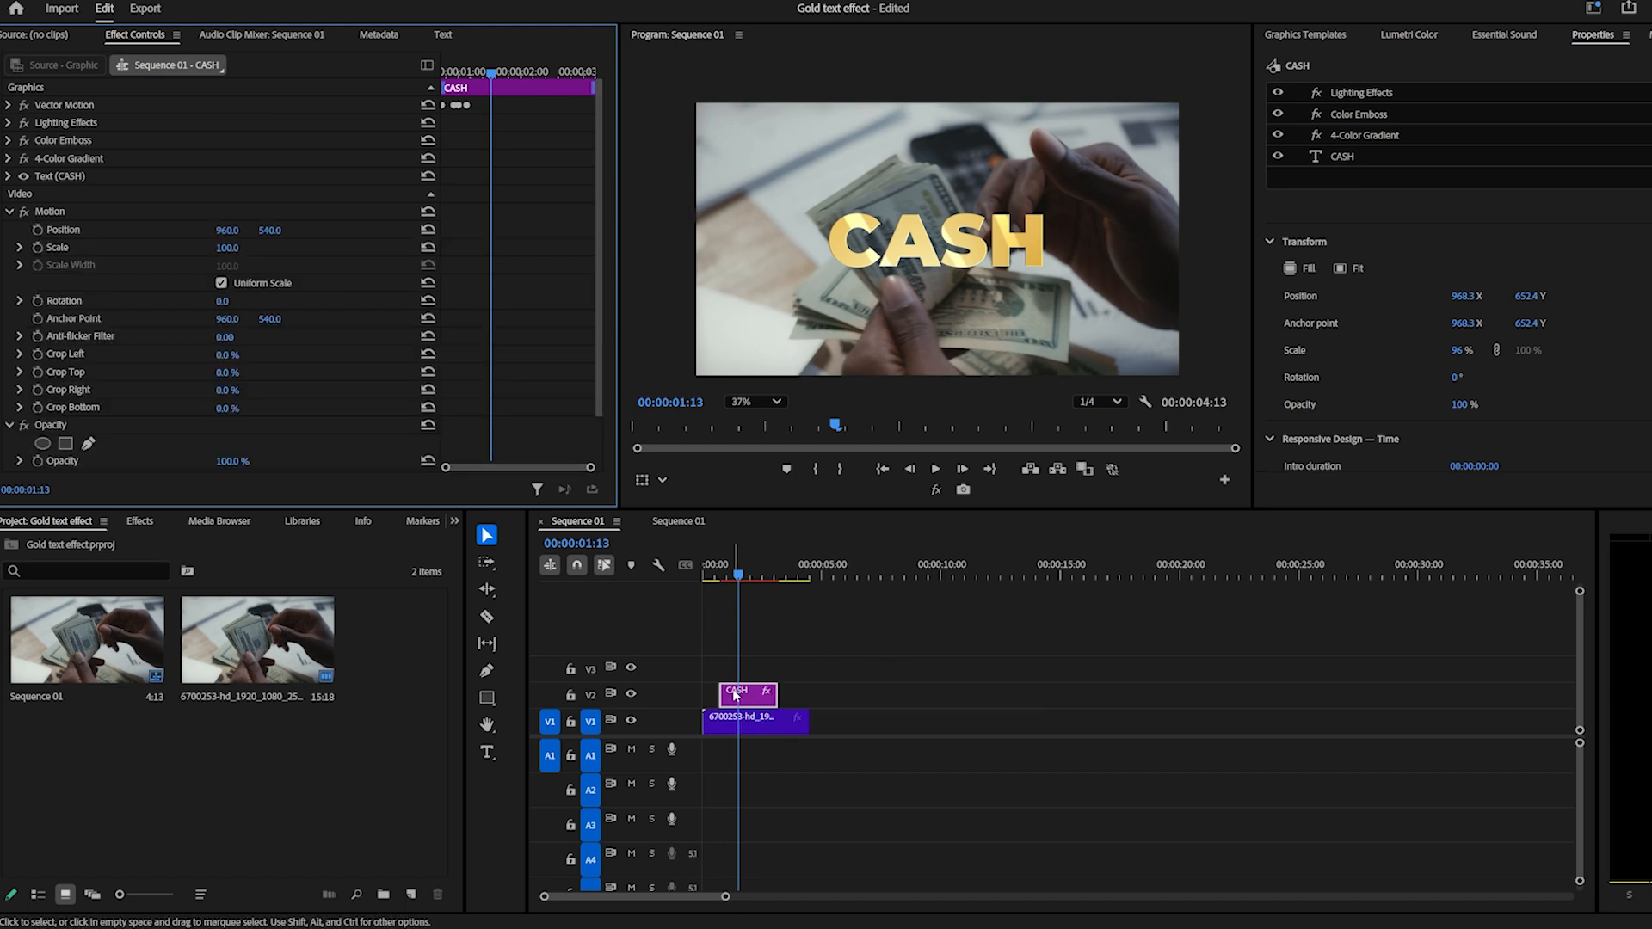
left_click(410, 894)
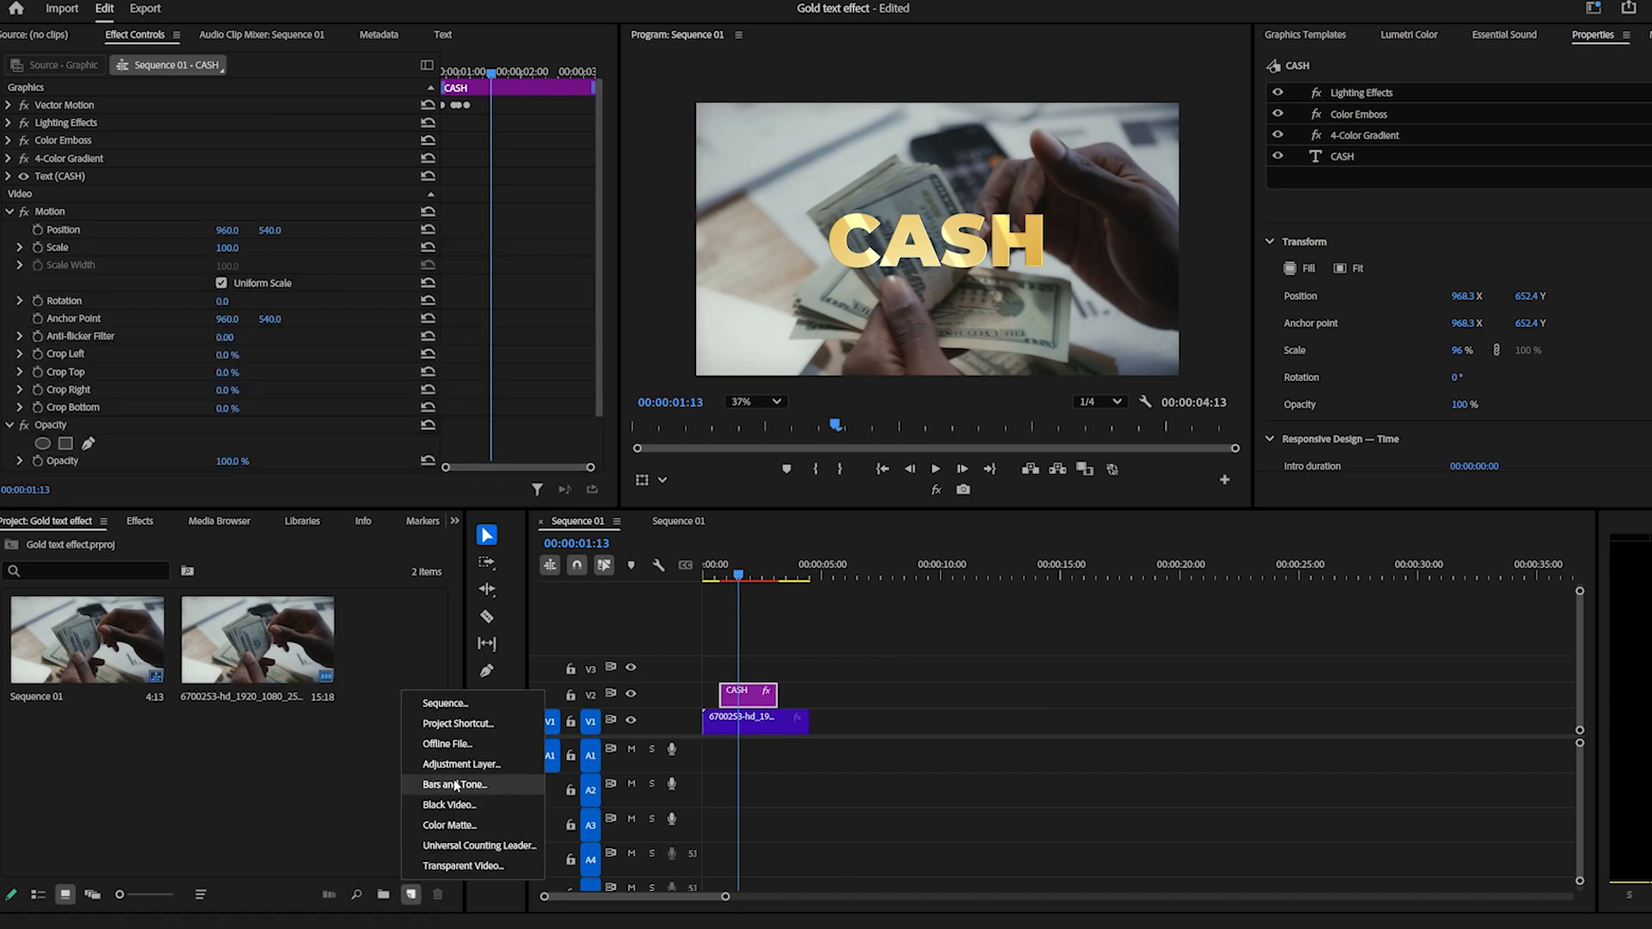
left_click(480, 765)
left_click(908, 529)
Move the Lighting Effects effect with its masks from the CASH clip to the adjustment layer on V3.
left_click(741, 695)
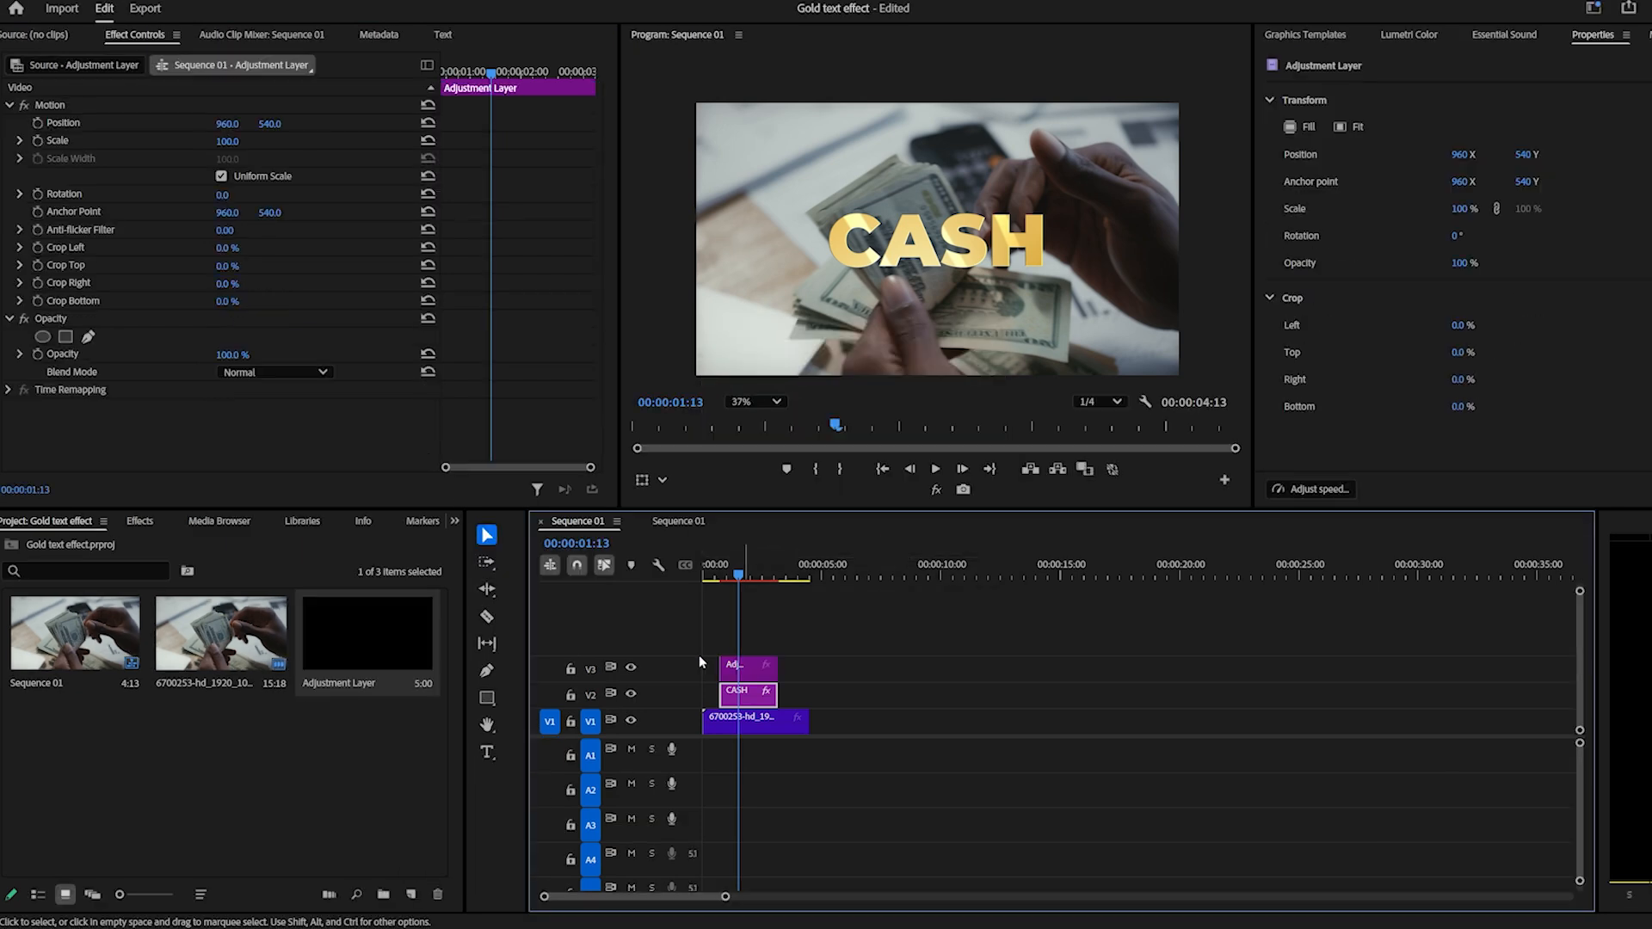
left_click(59, 122)
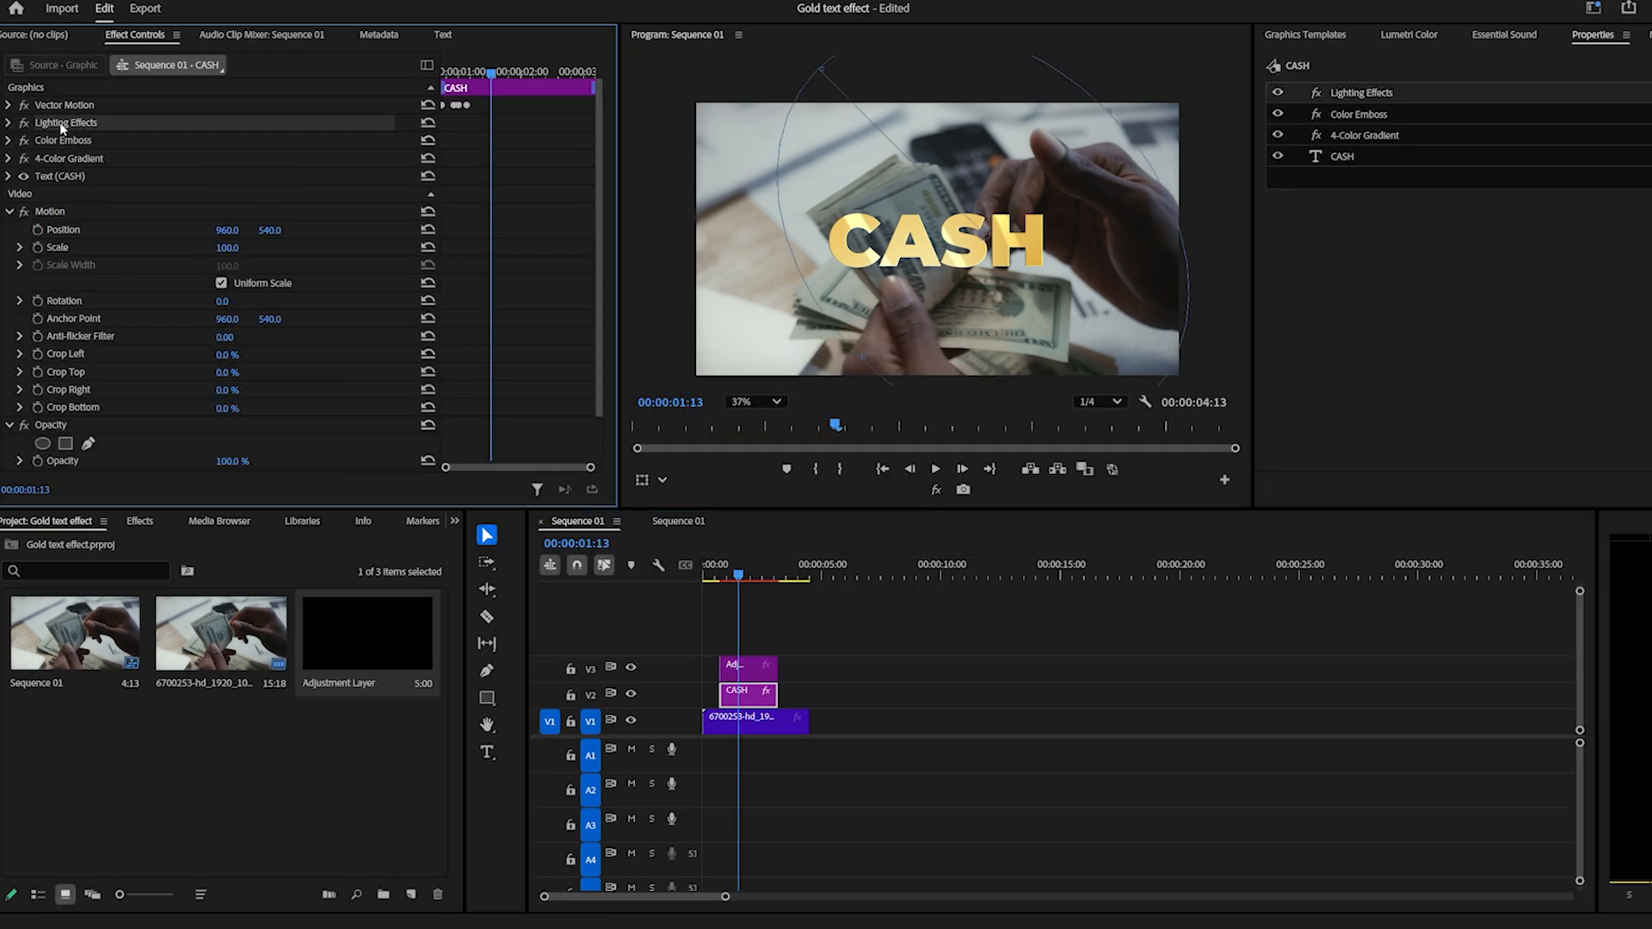
left_click(749, 673)
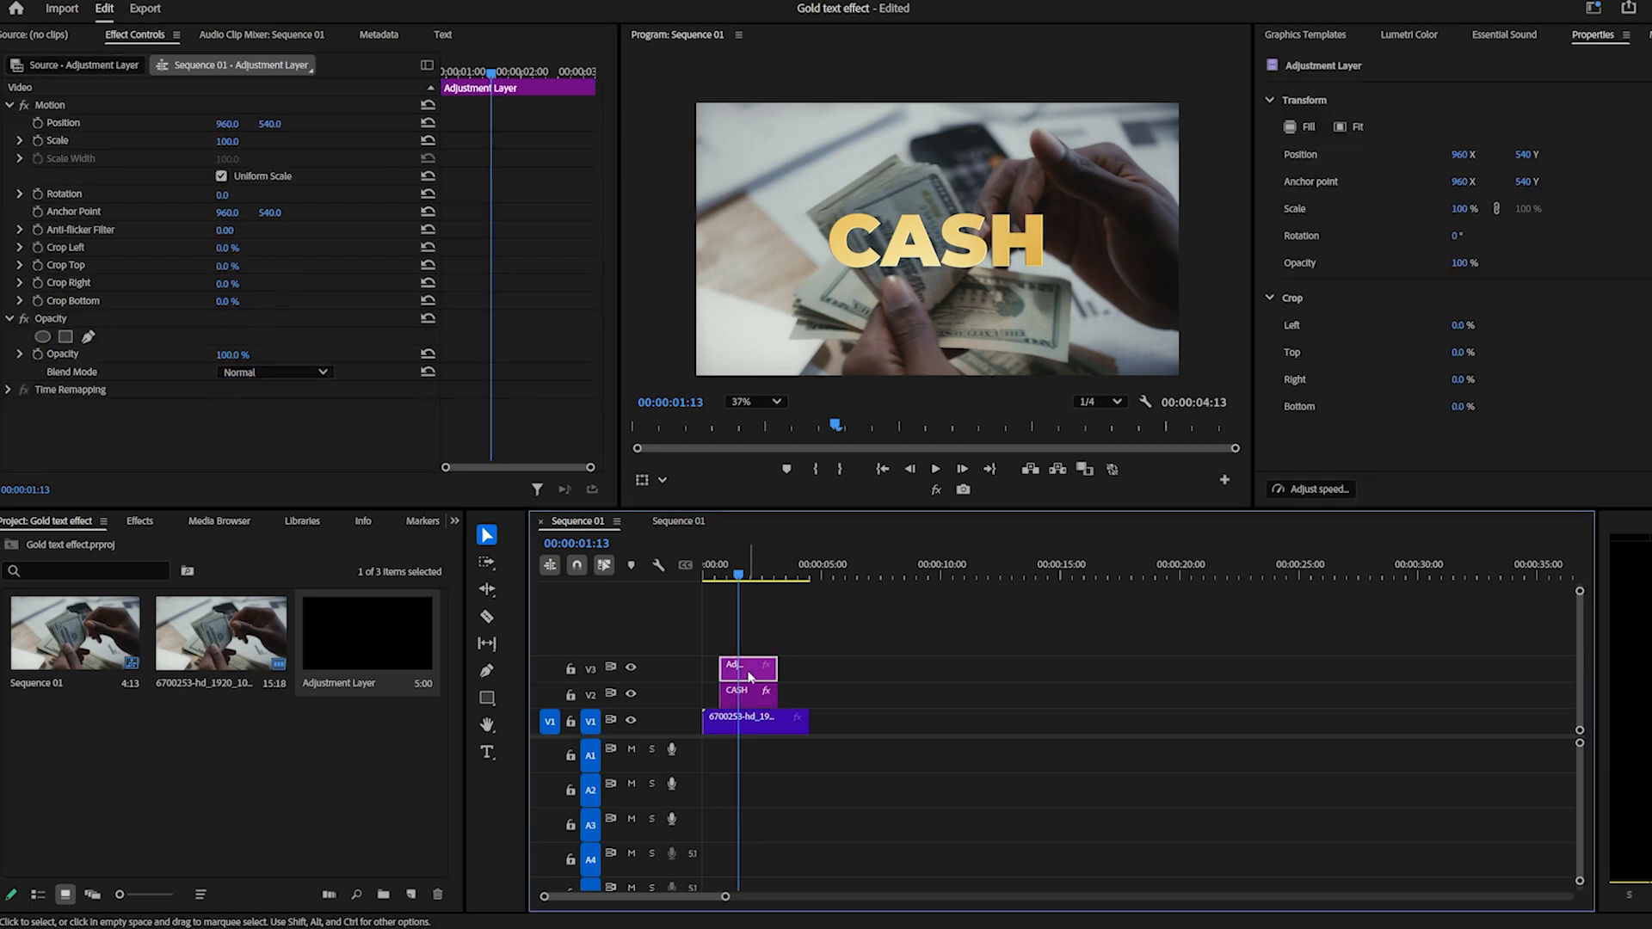
key("ctrl+v")
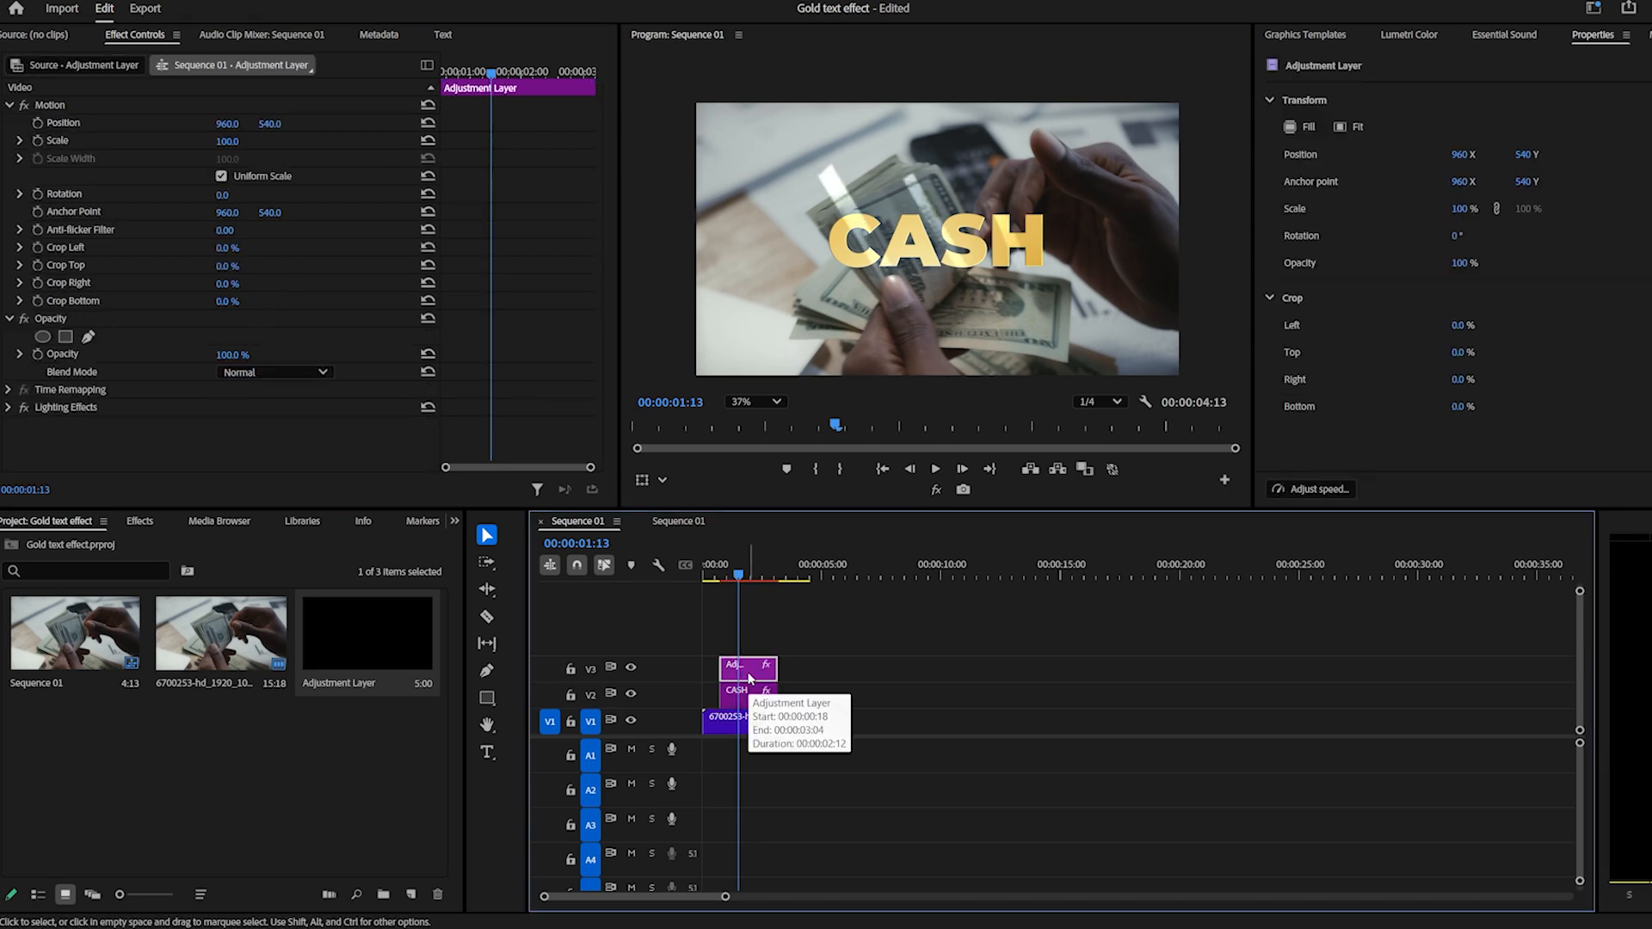
scroll(927, 149, "down", 1)
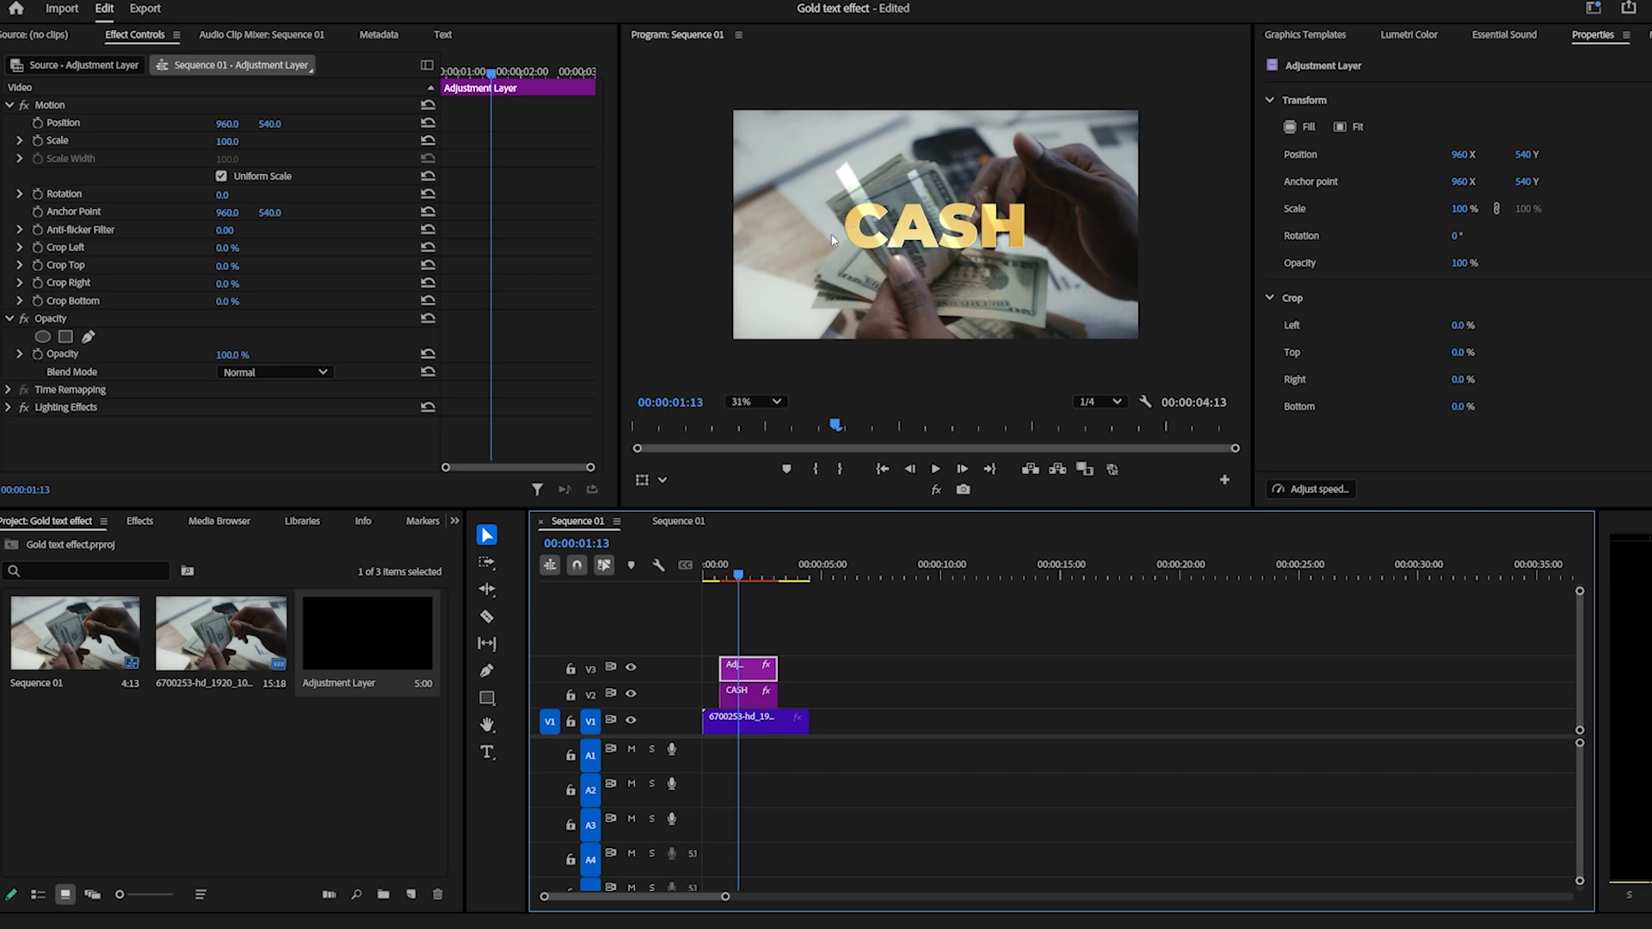
Nest the adjustment layer and the CASH clip together, keeping the name Nested Sequence 02.
left_click_drag(806, 605, 742, 698)
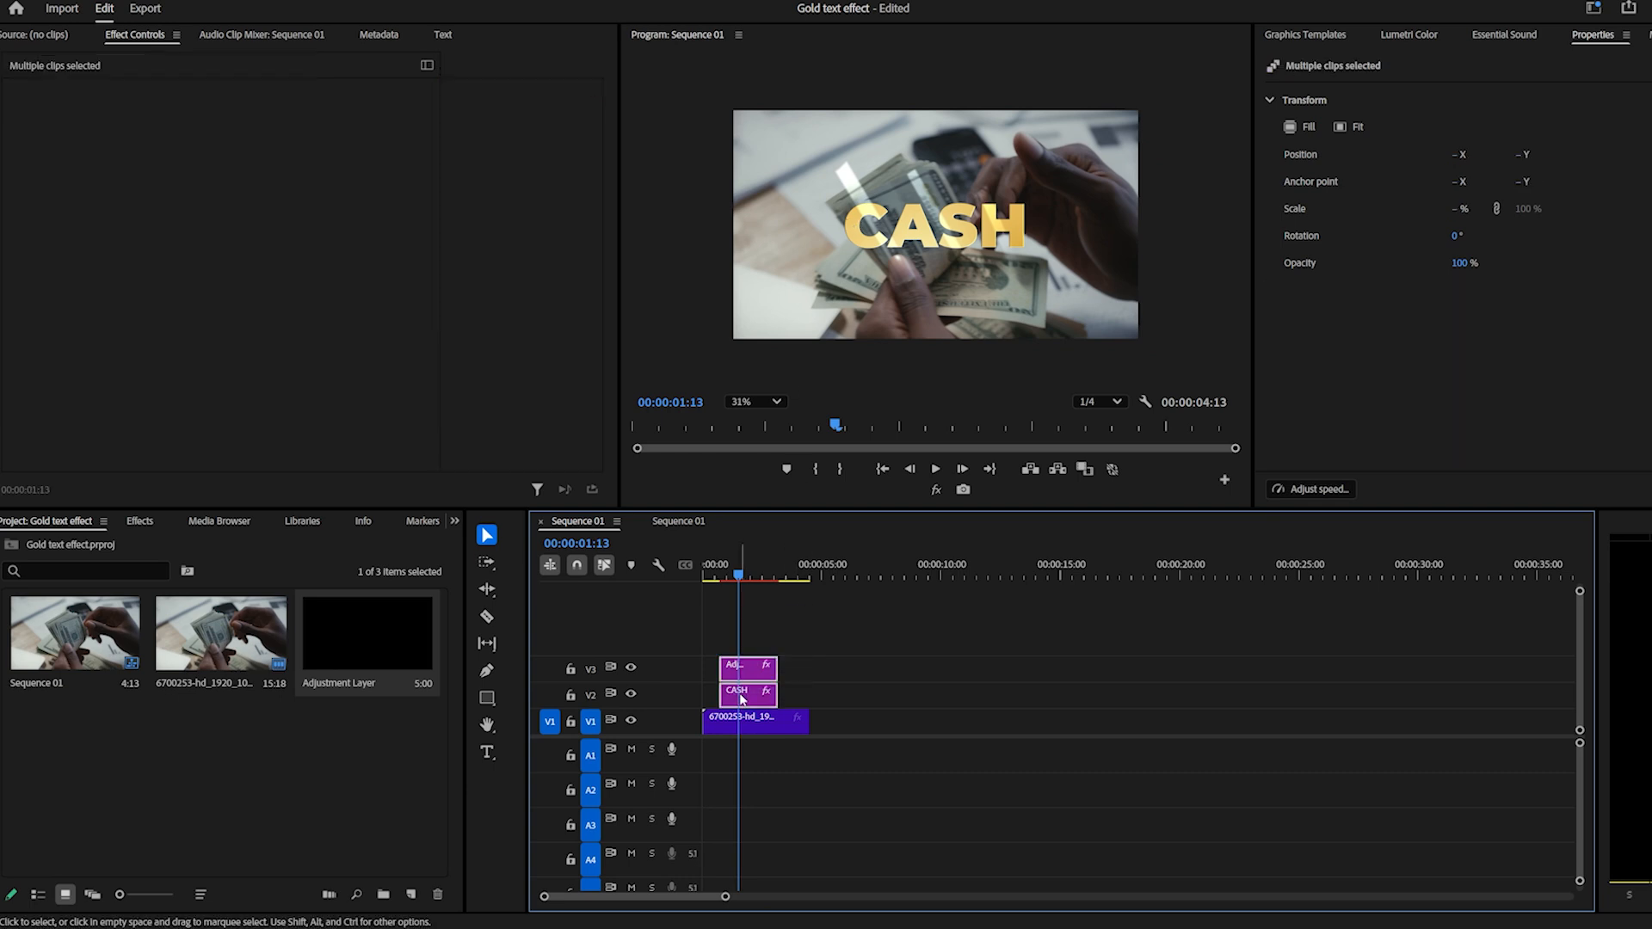
right_click(742, 699)
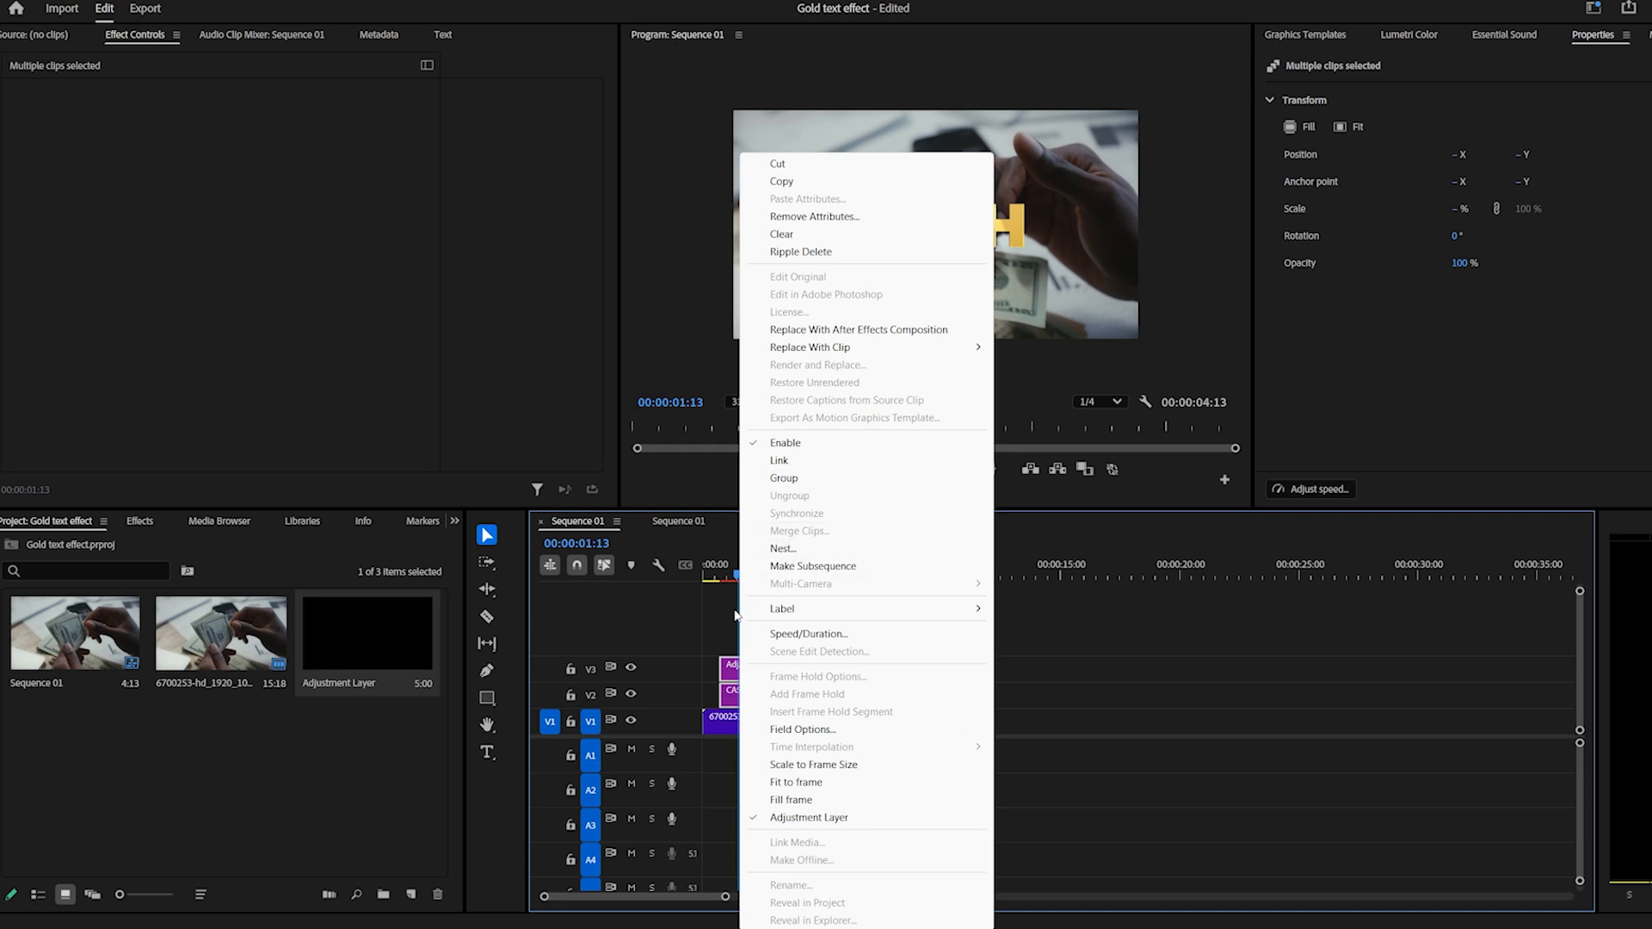
left_click(719, 628)
left_click_drag(712, 622, 752, 688)
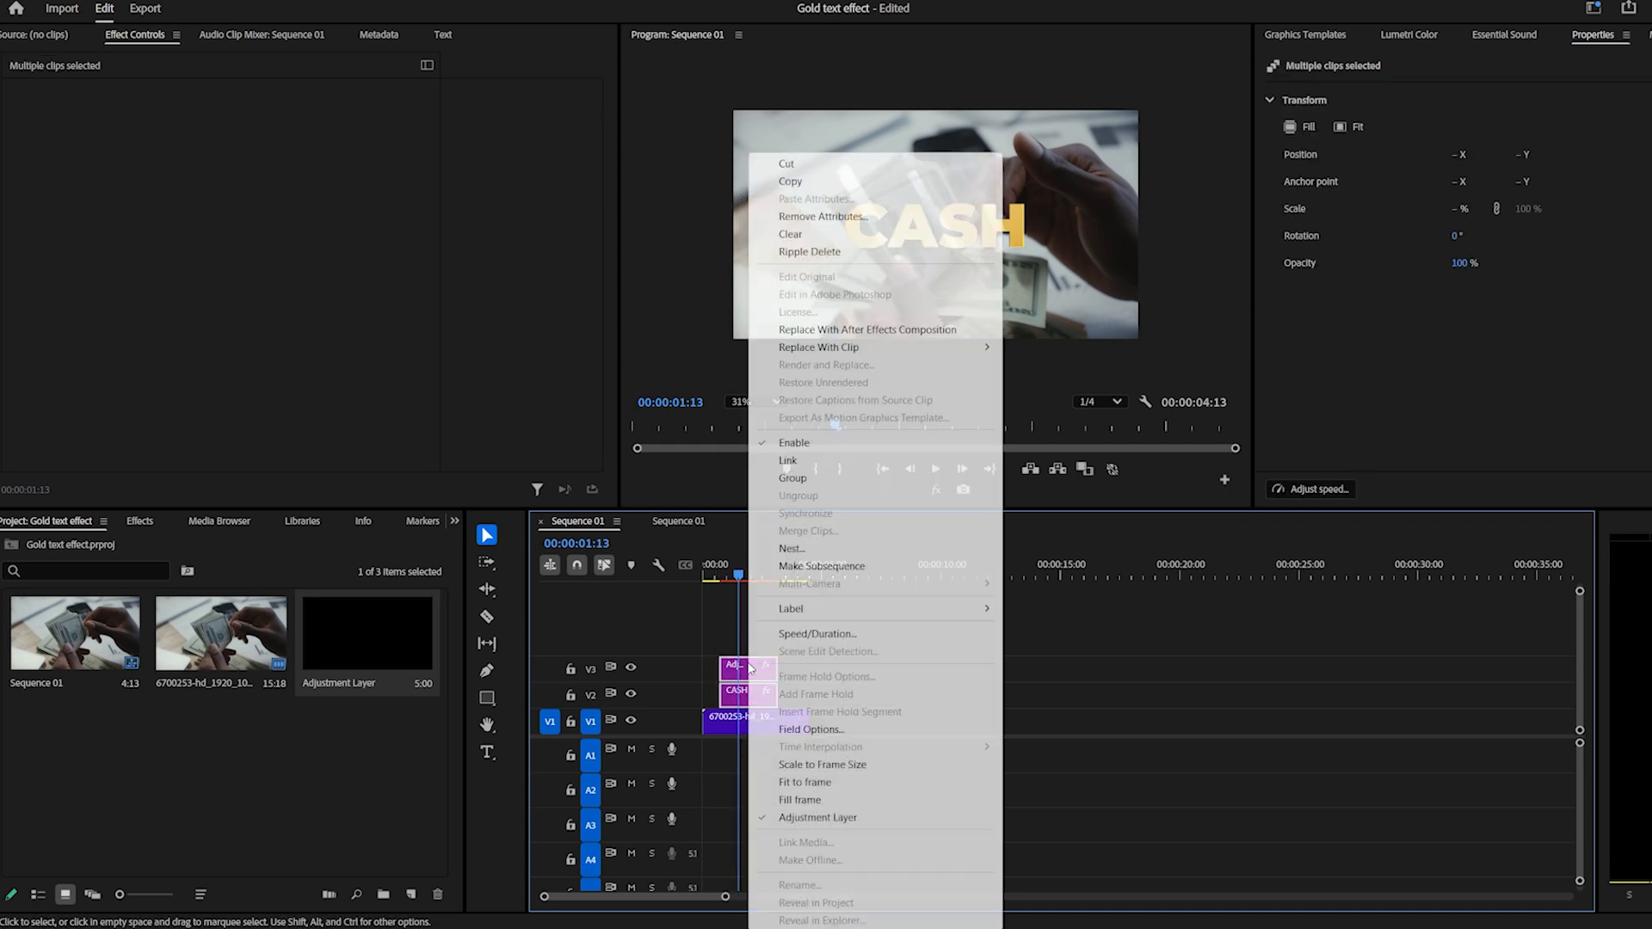
left_click(788, 548)
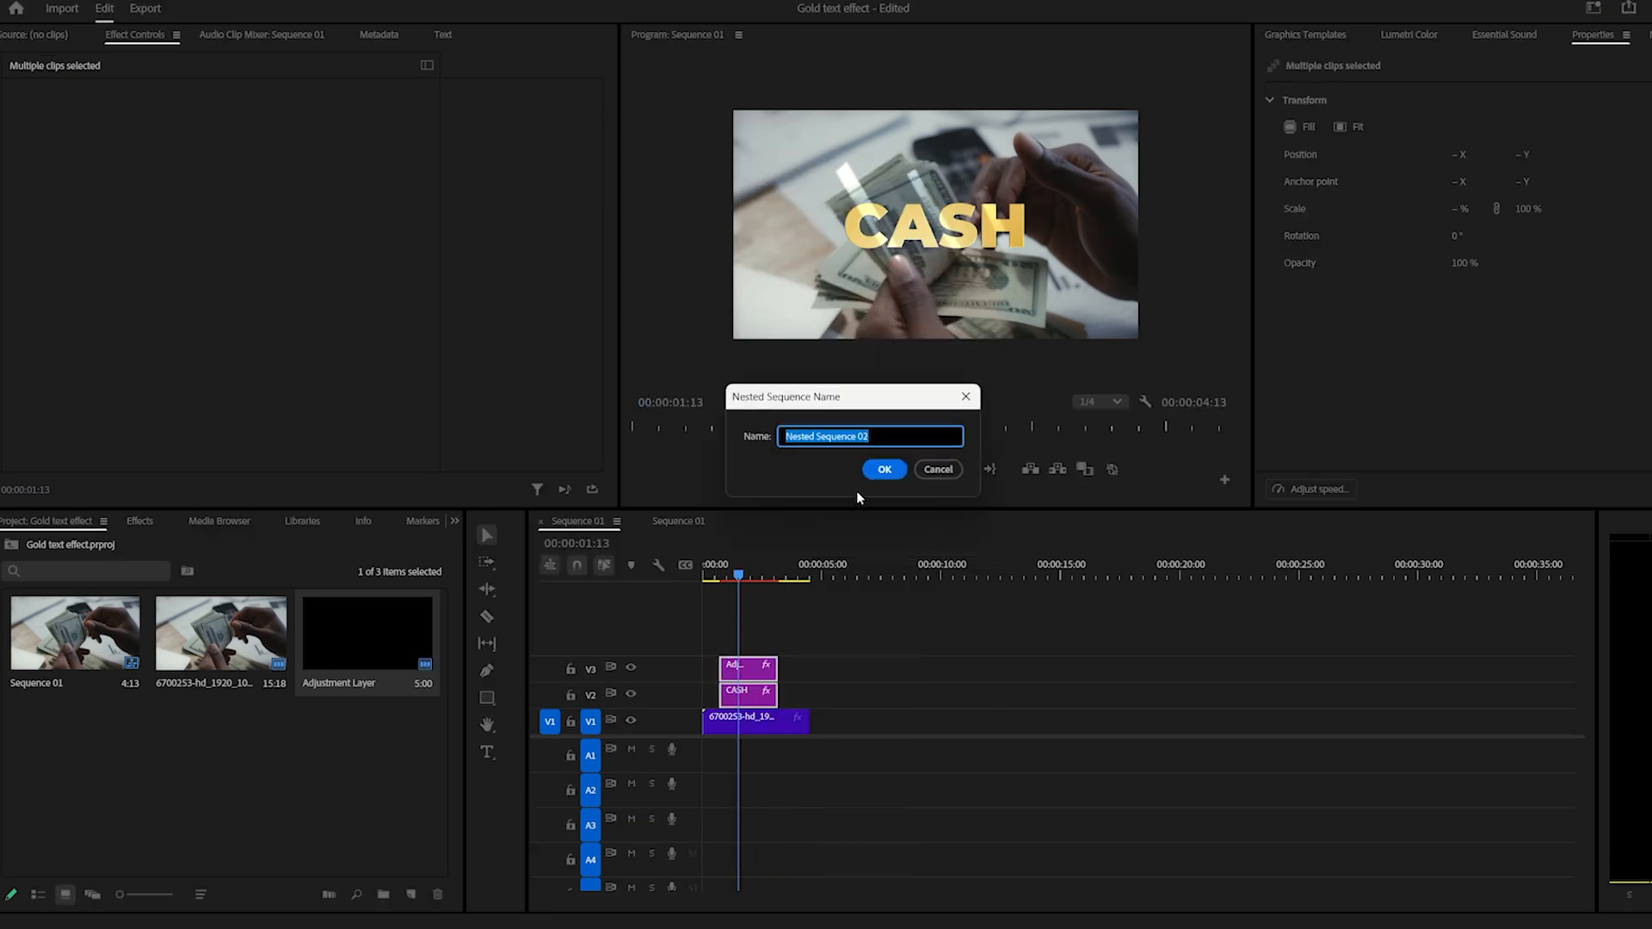
left_click(883, 470)
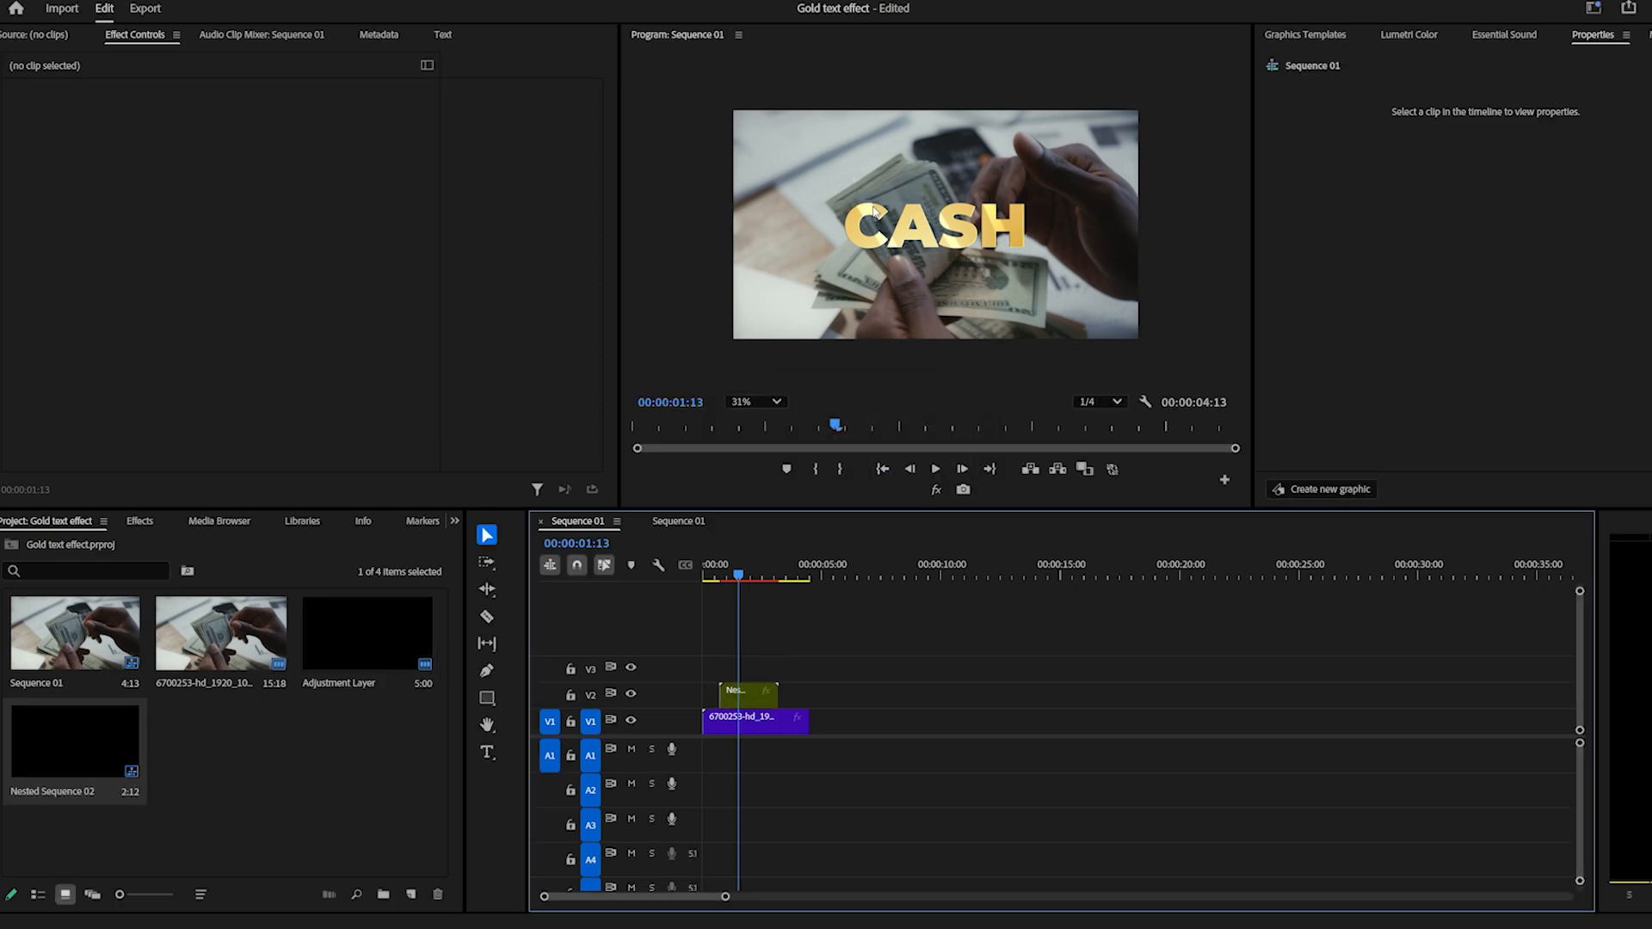
Open the nested sequence and review the effects on its adjustment layer and on the CASH clip.
double_click(748, 692)
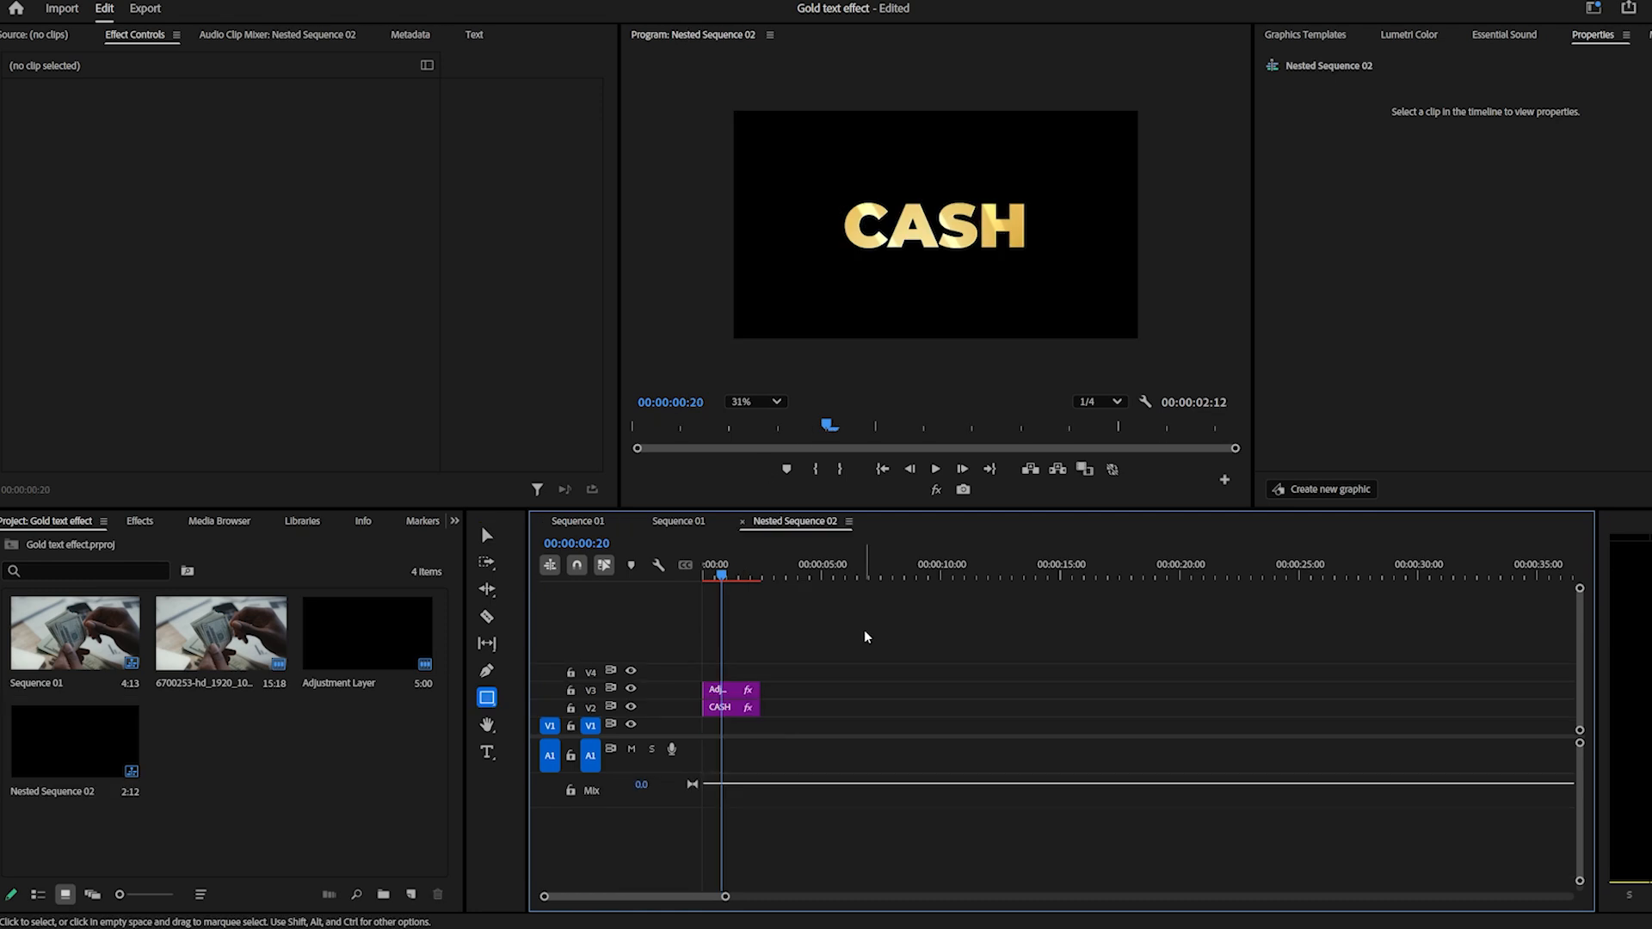
left_click(715, 688)
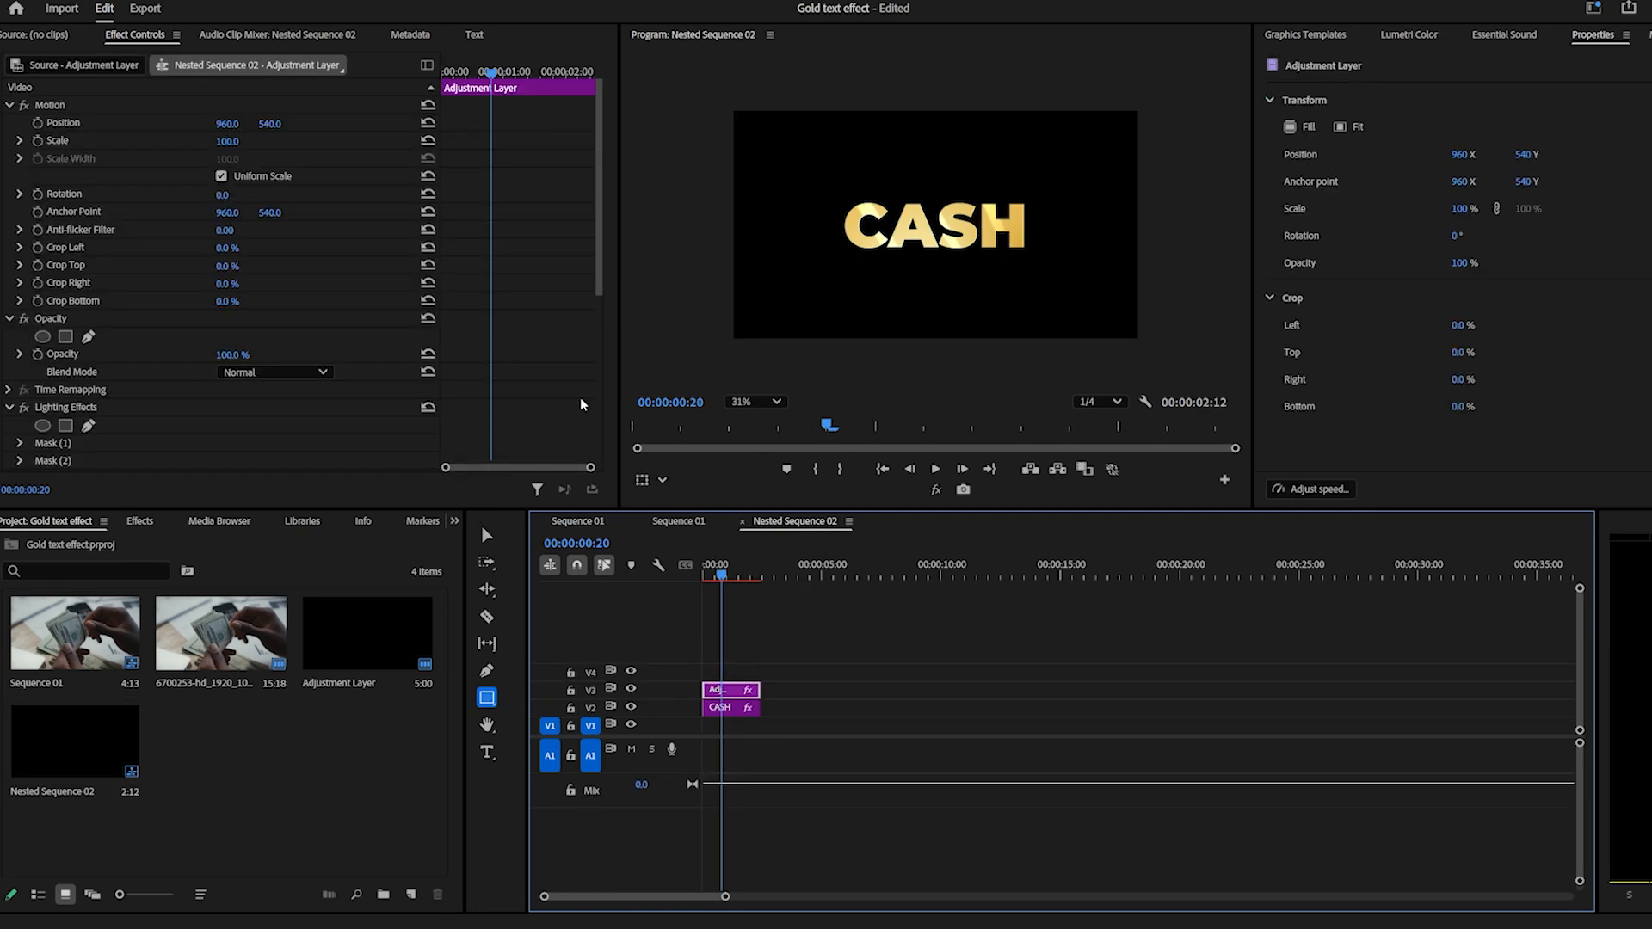
scroll(525, 359, "down", 5)
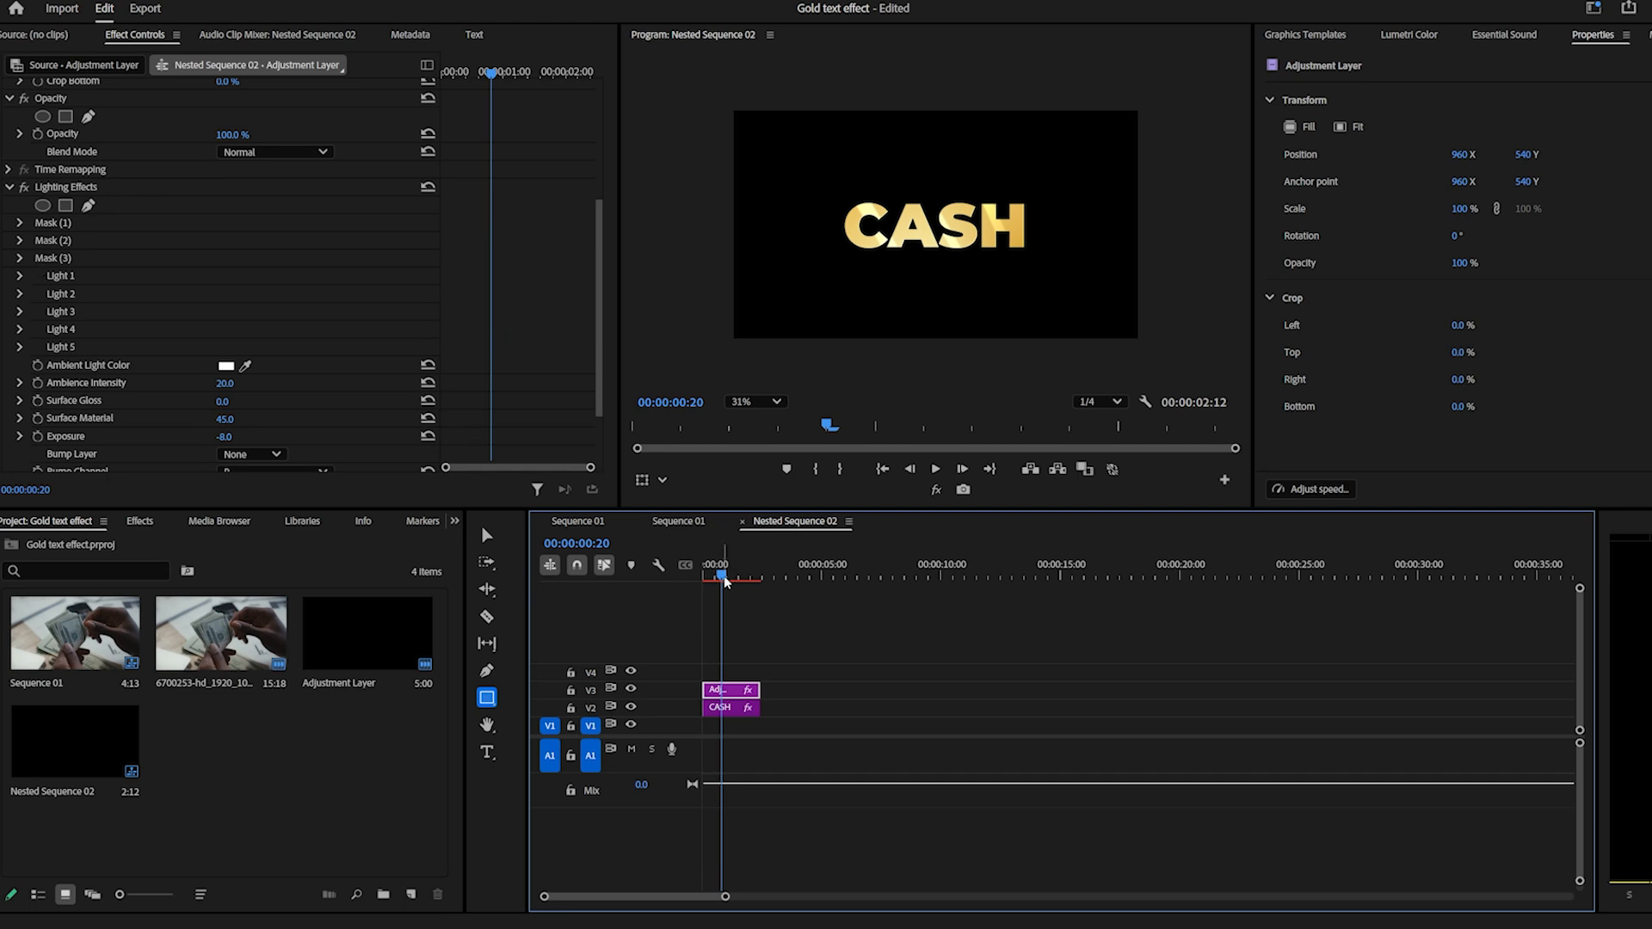
left_click(720, 708)
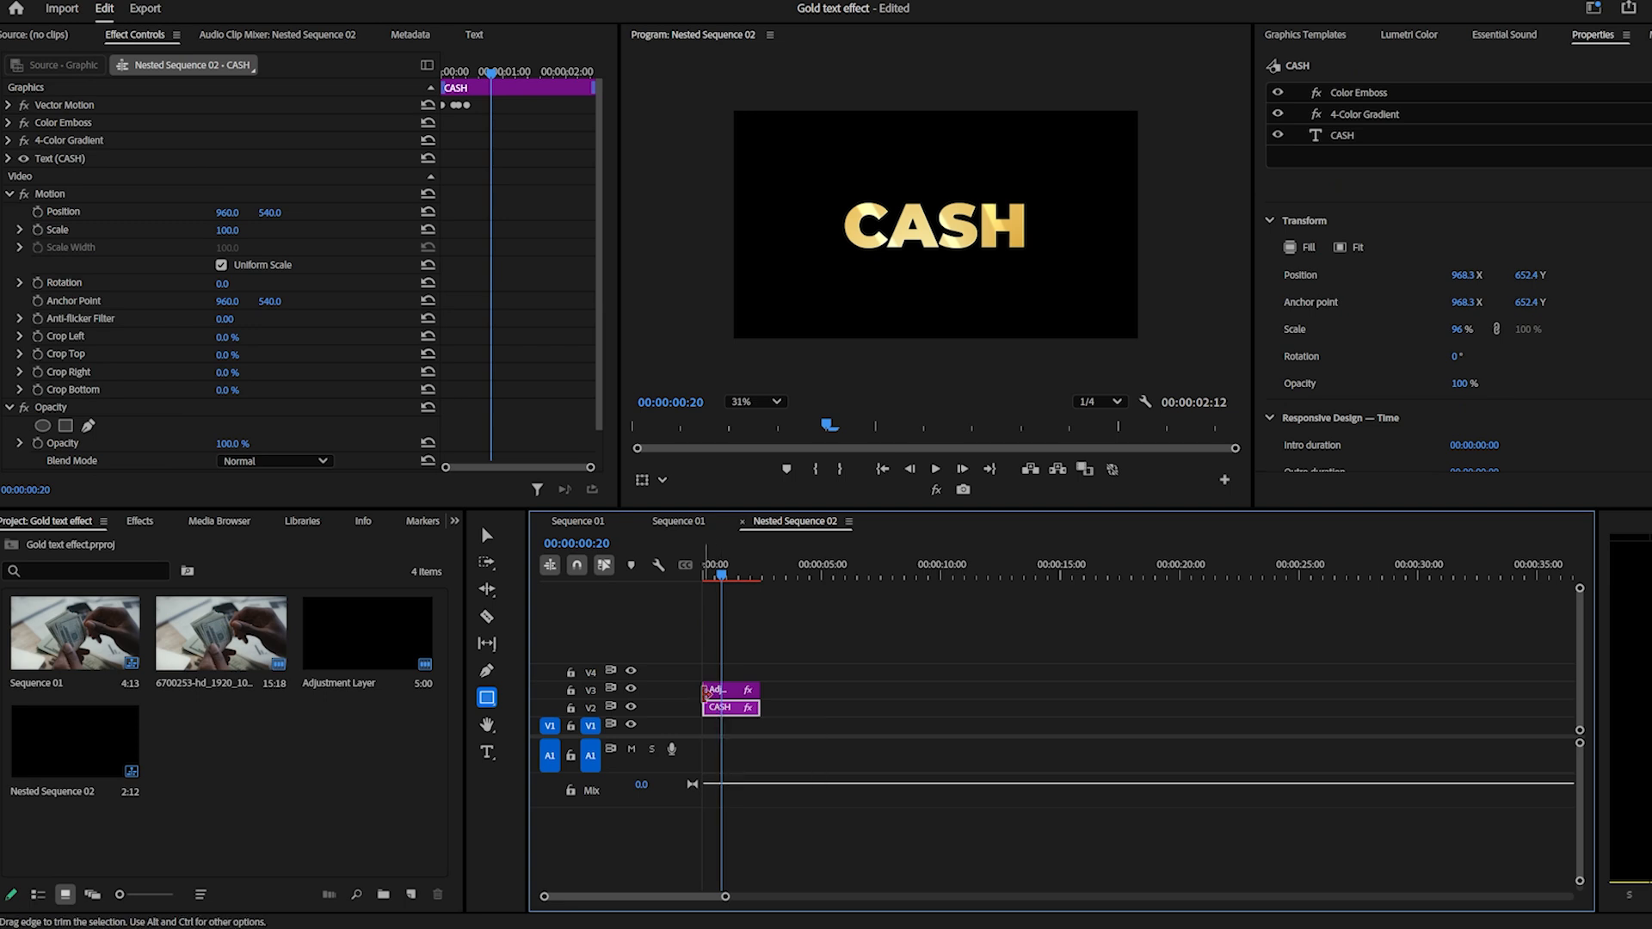
left_click(727, 690)
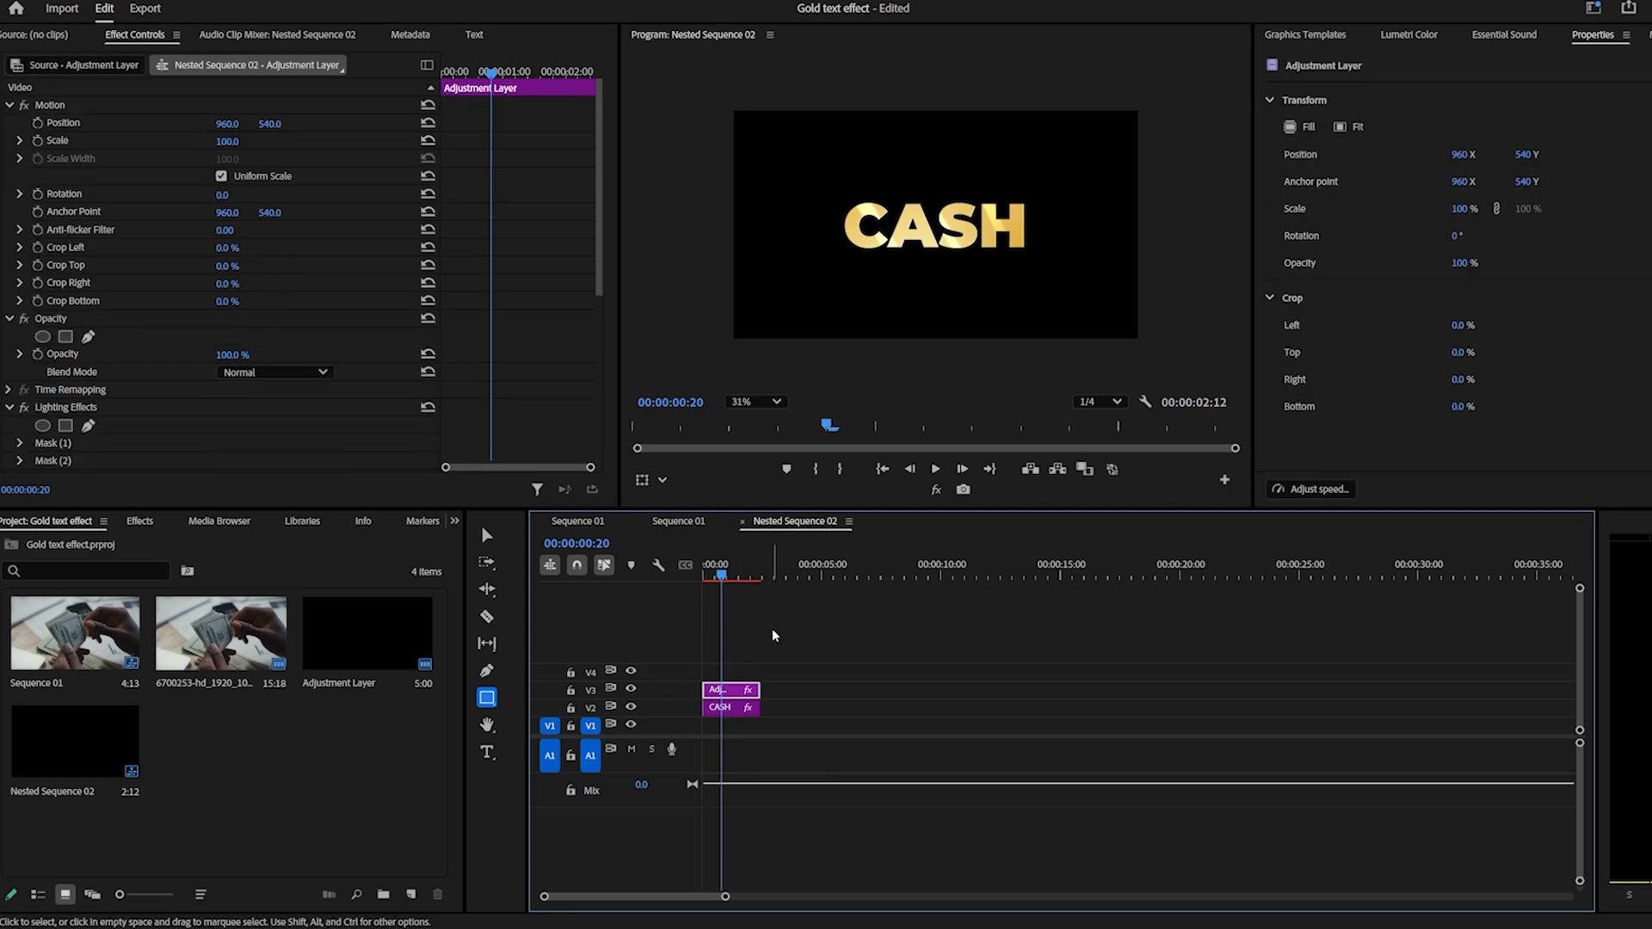
Toggle the visibility of track V3 several times to compare the title with and without the lighting highlights.
left_click(632, 690)
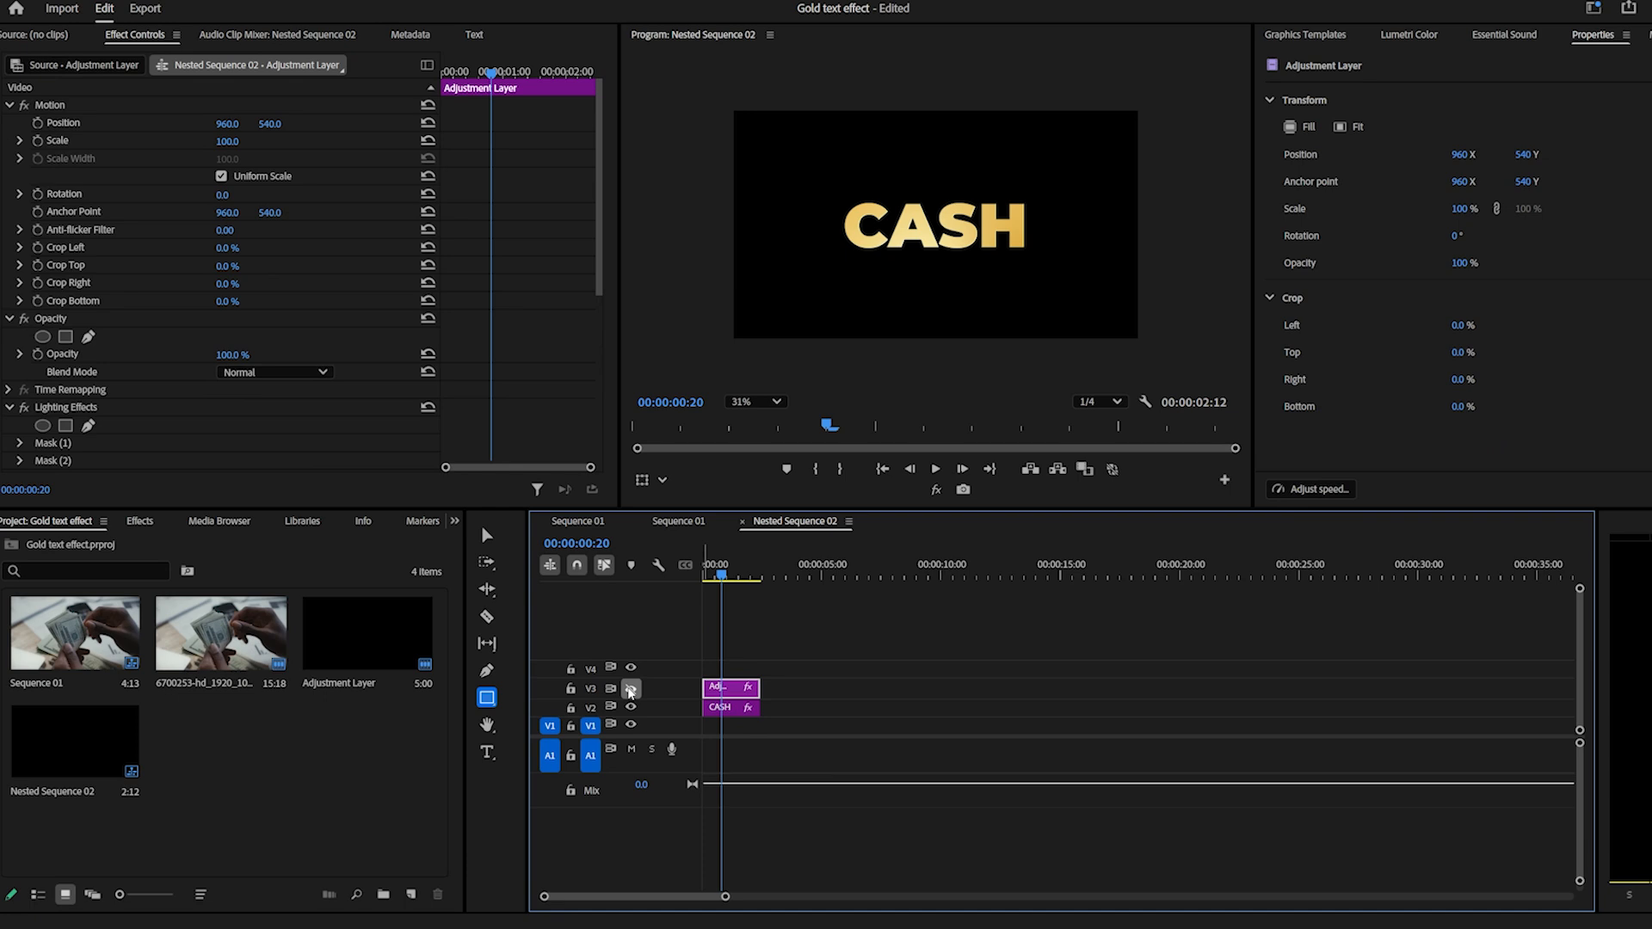
left_click(631, 690)
left_click(632, 689)
left_click(631, 690)
left_click(632, 690)
left_click(631, 690)
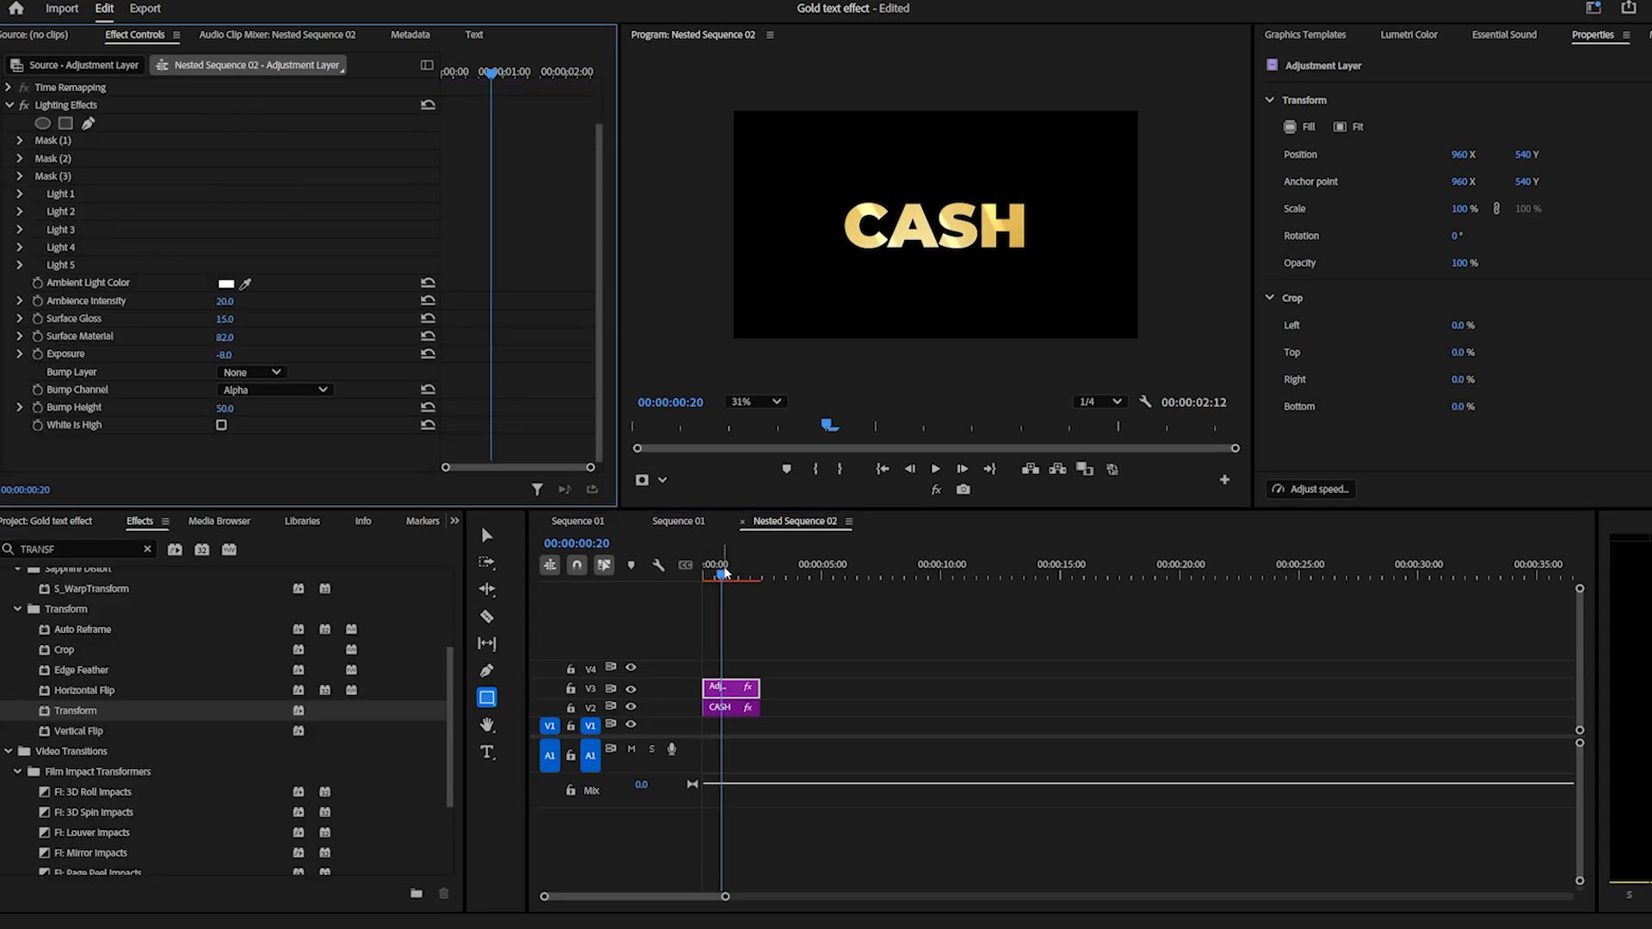
Highlight the three Lighting Effects masks one after another to see which part of the title each covers.
left_click(724, 567)
scroll(535, 310, "up", 3)
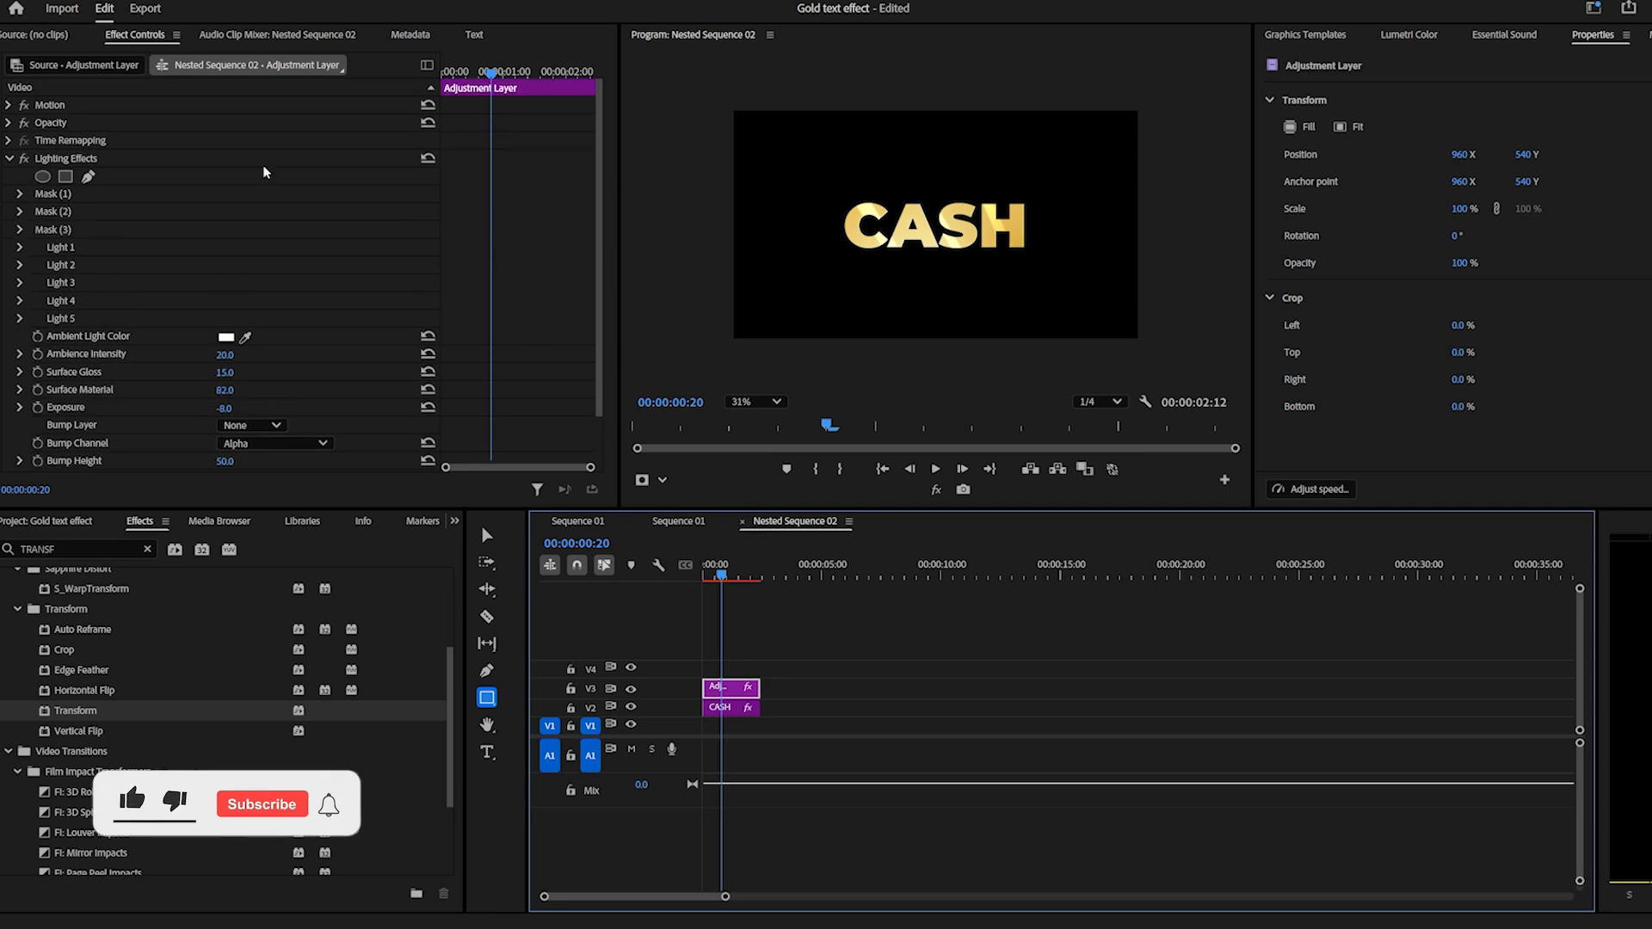
left_click(57, 195)
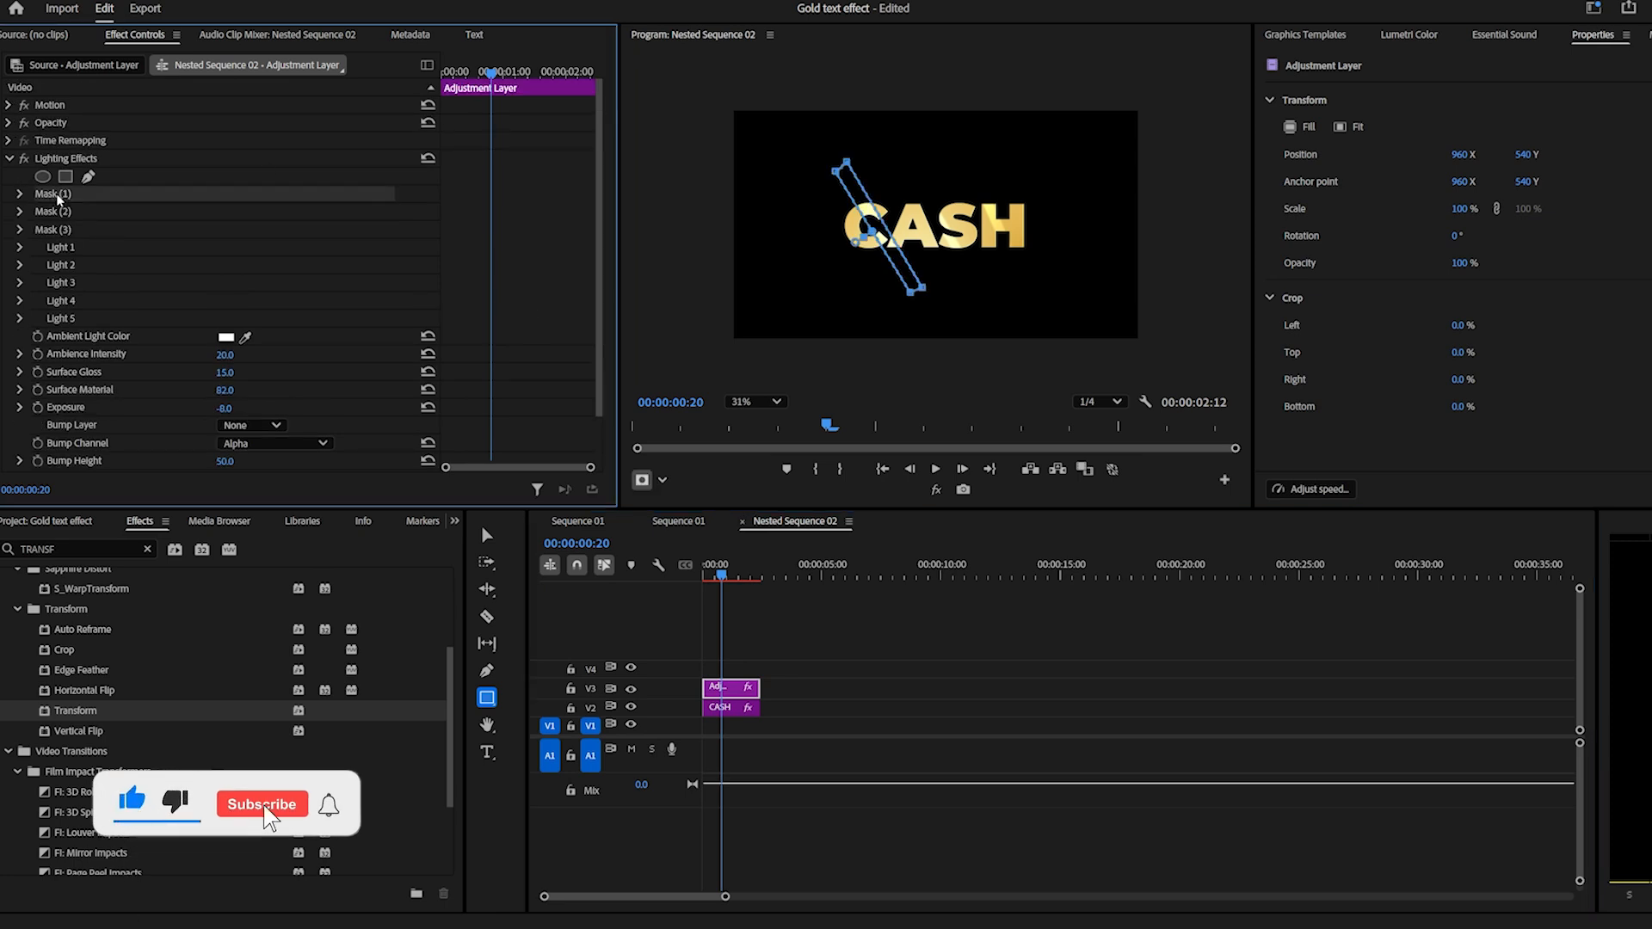
left_click(57, 211)
left_click(62, 230)
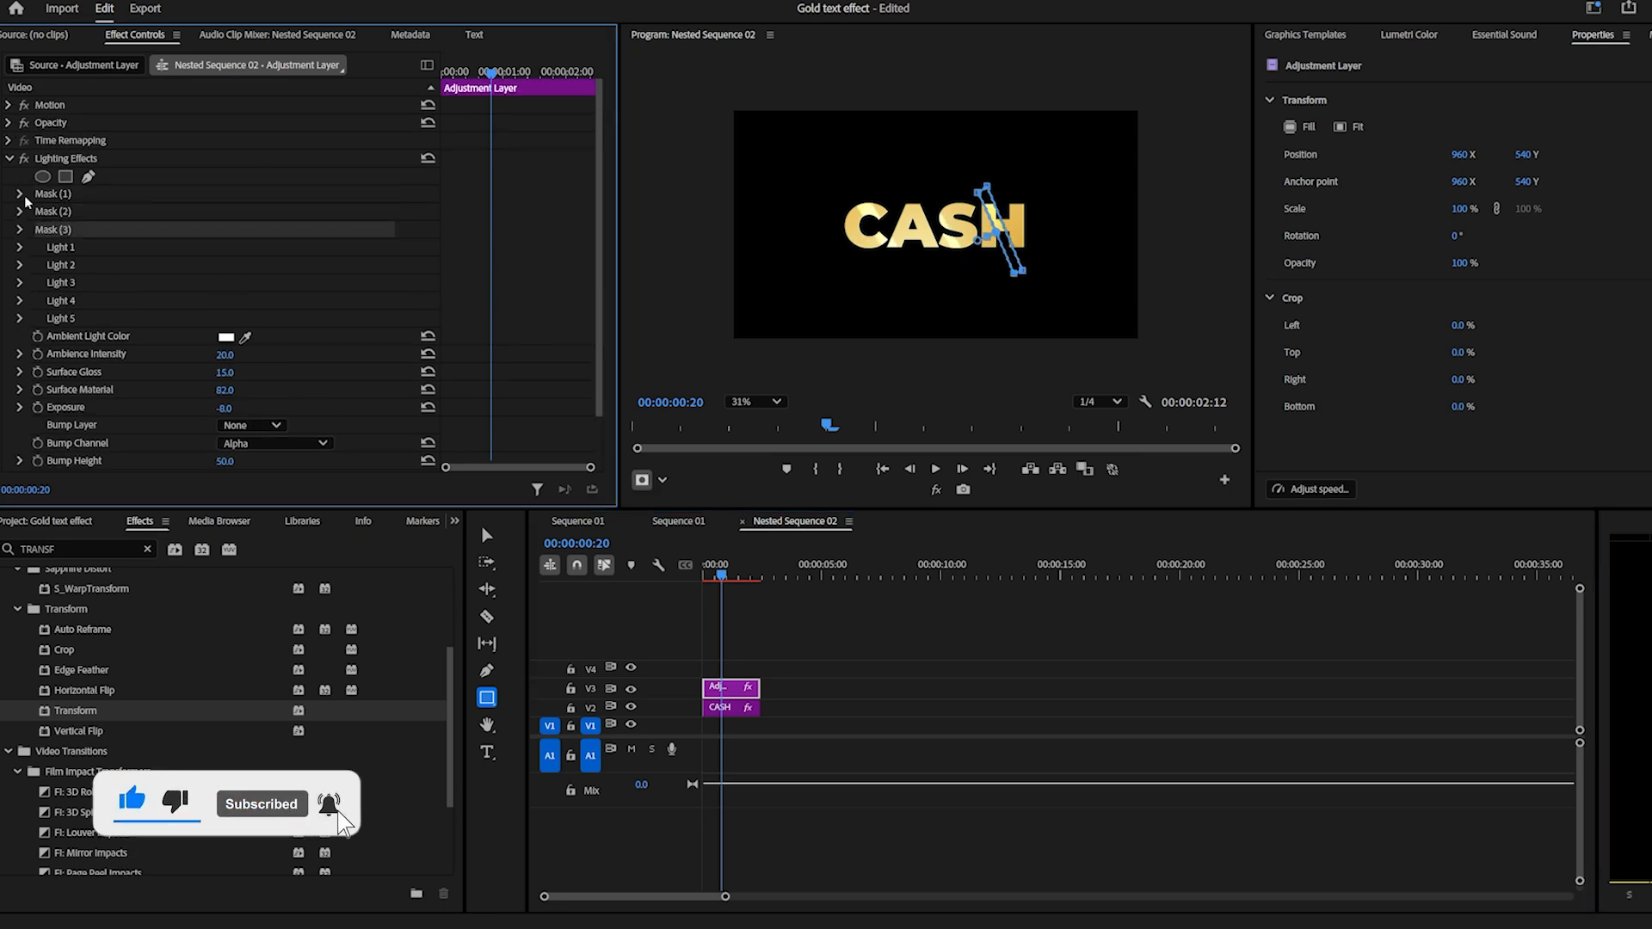
left_click(66, 194)
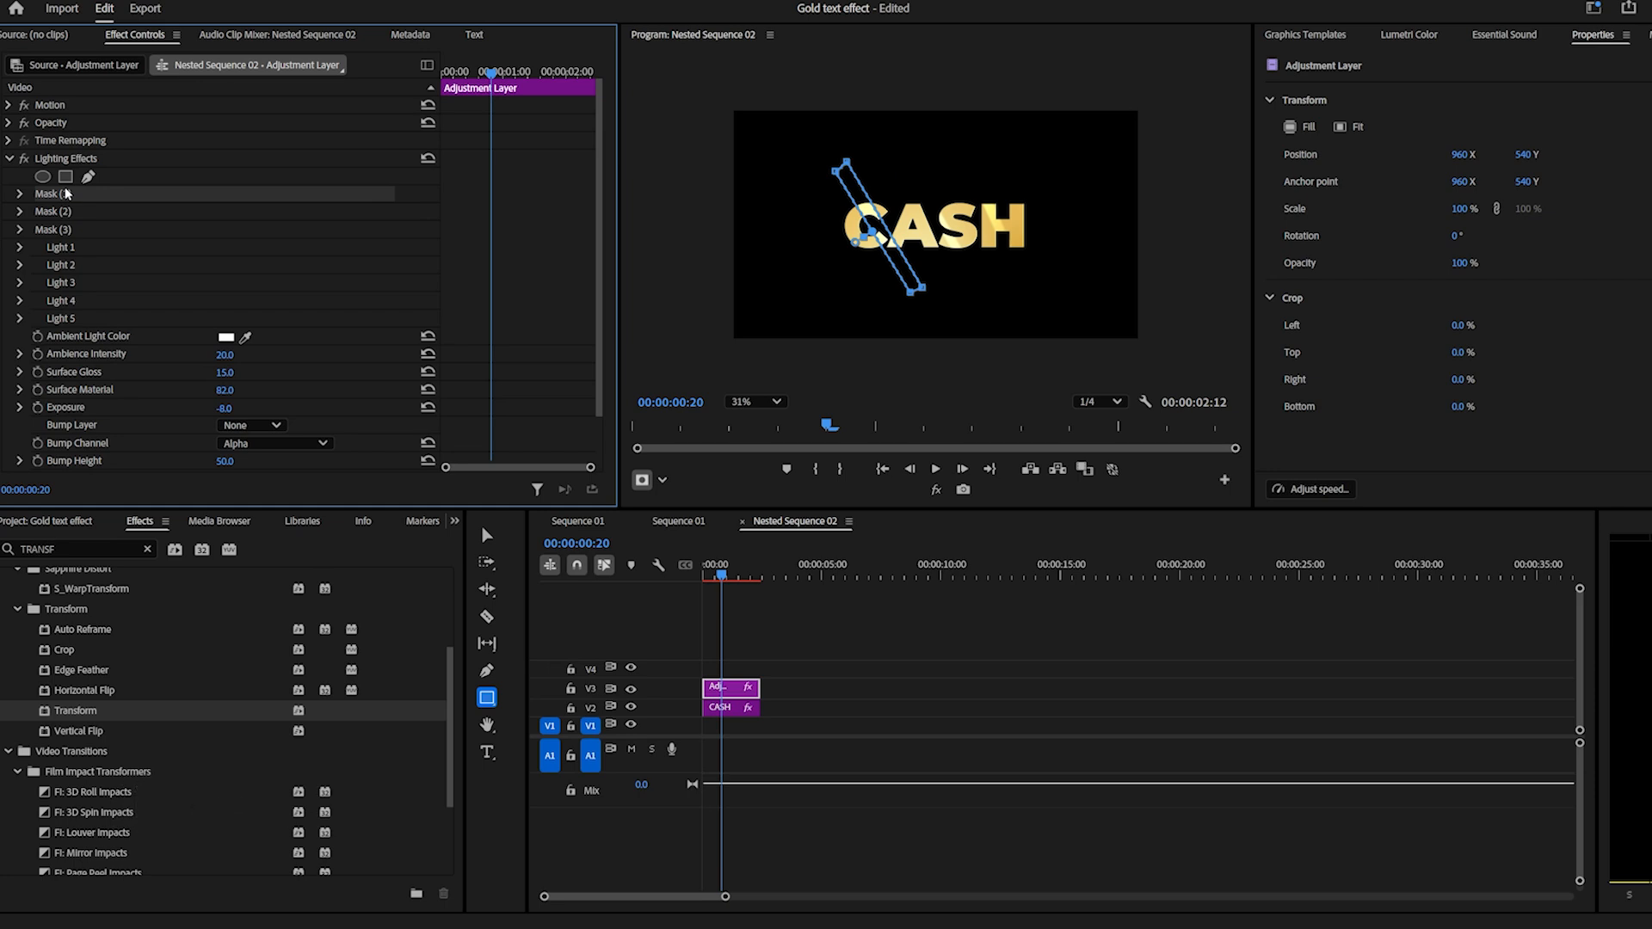
Animate the Mask (1) path from 00:00:00:00, shifting the mask right onto the letter A, with the ending keyframe at the clip's end.
left_click(20, 194)
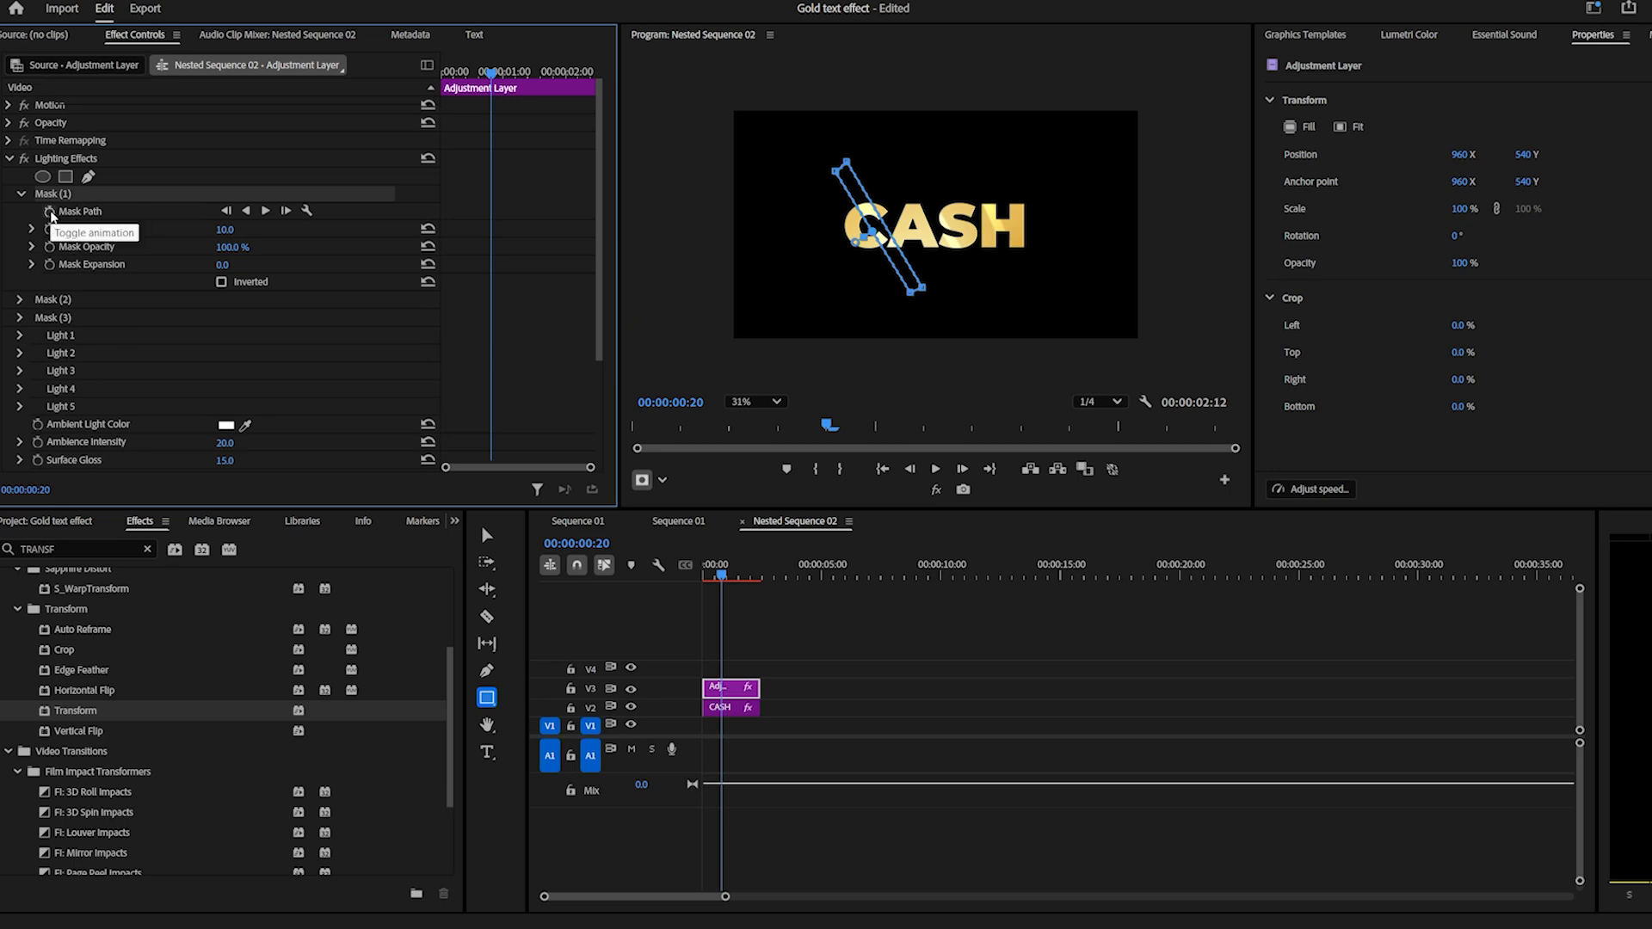
left_click_drag(721, 574, 688, 572)
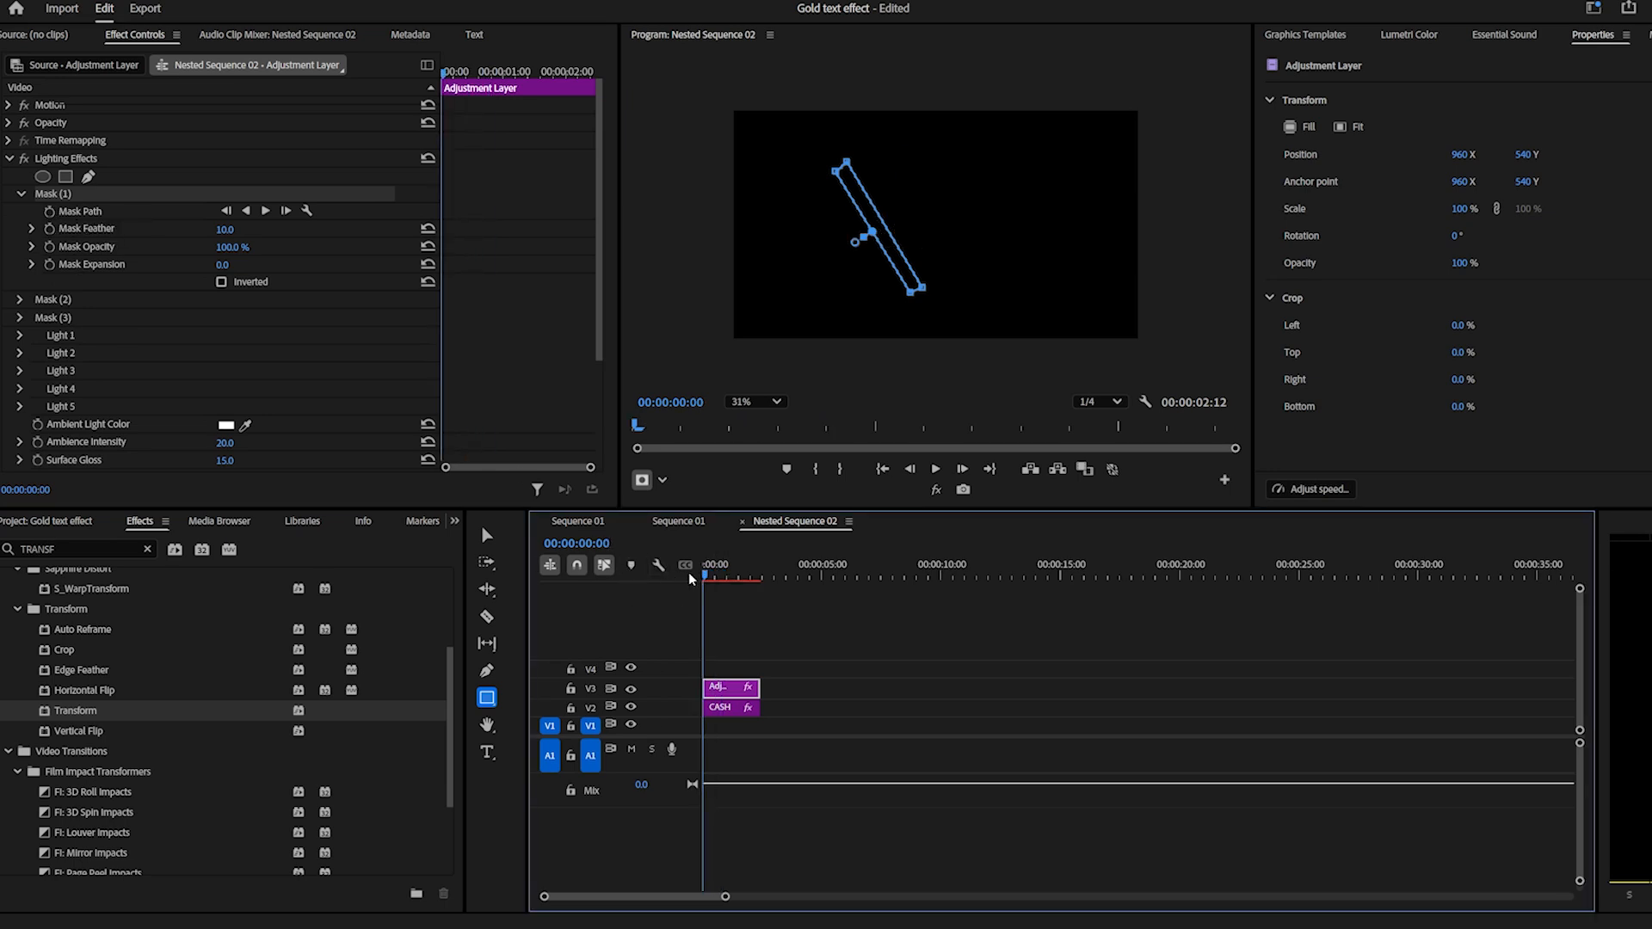
left_click(49, 212)
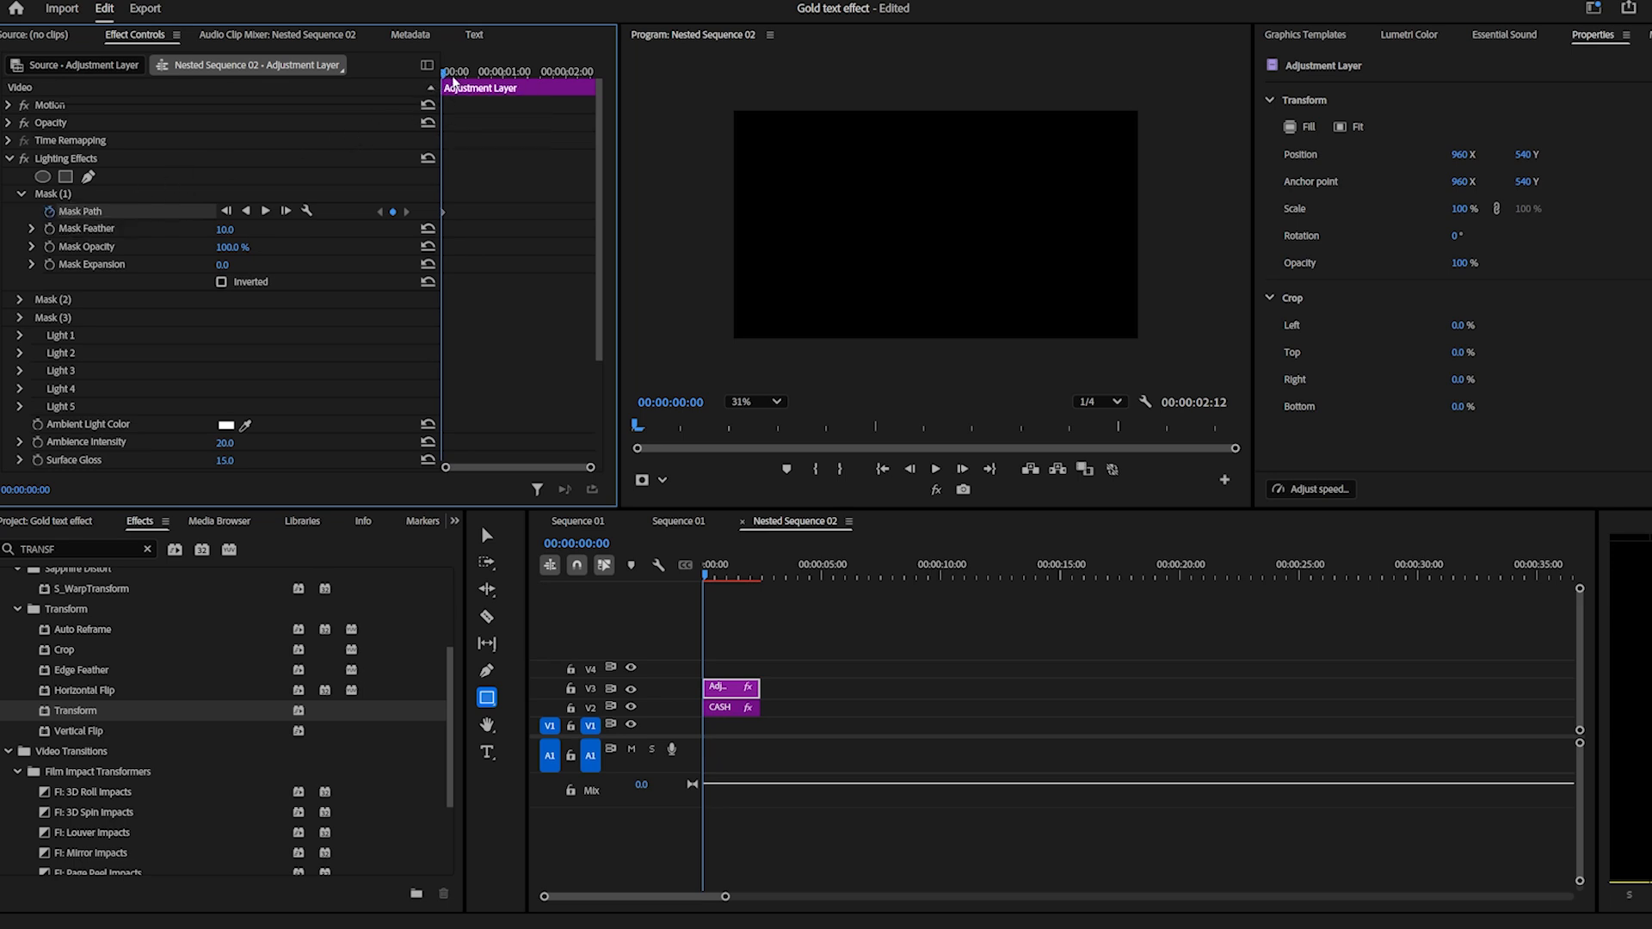
left_click_drag(451, 69, 592, 92)
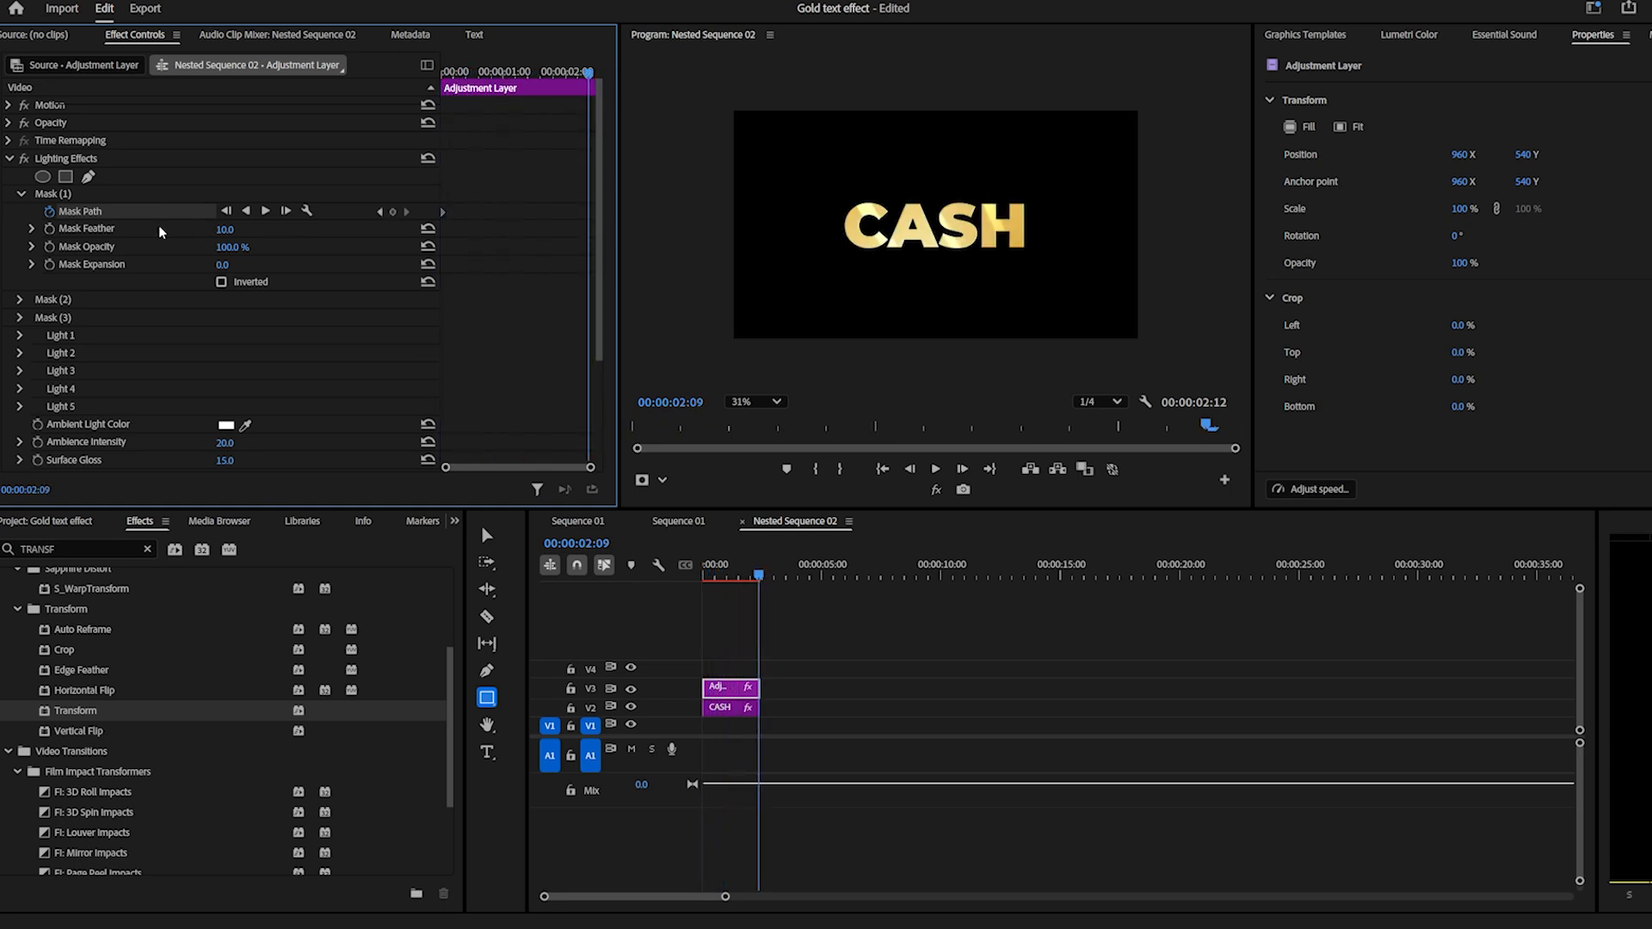
left_click(102, 192)
mouse_move(883, 233)
left_mouse_down()
mouse_move(956, 234)
mouse_move(915, 233)
left_mouse_up()
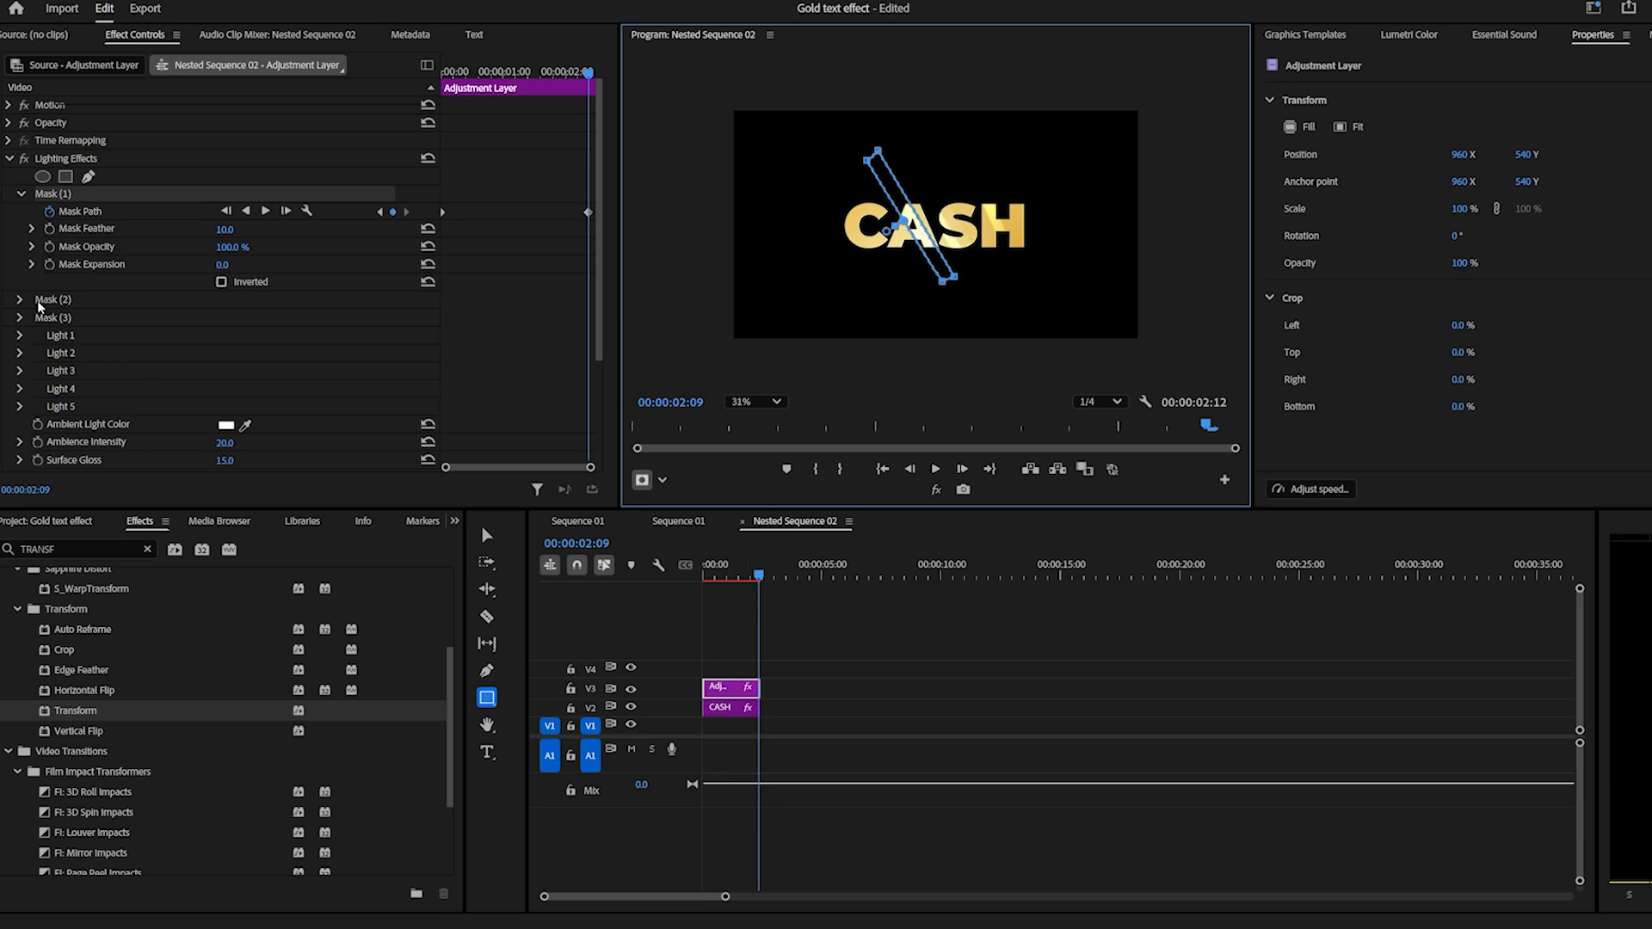
left_click_drag(590, 212, 617, 222)
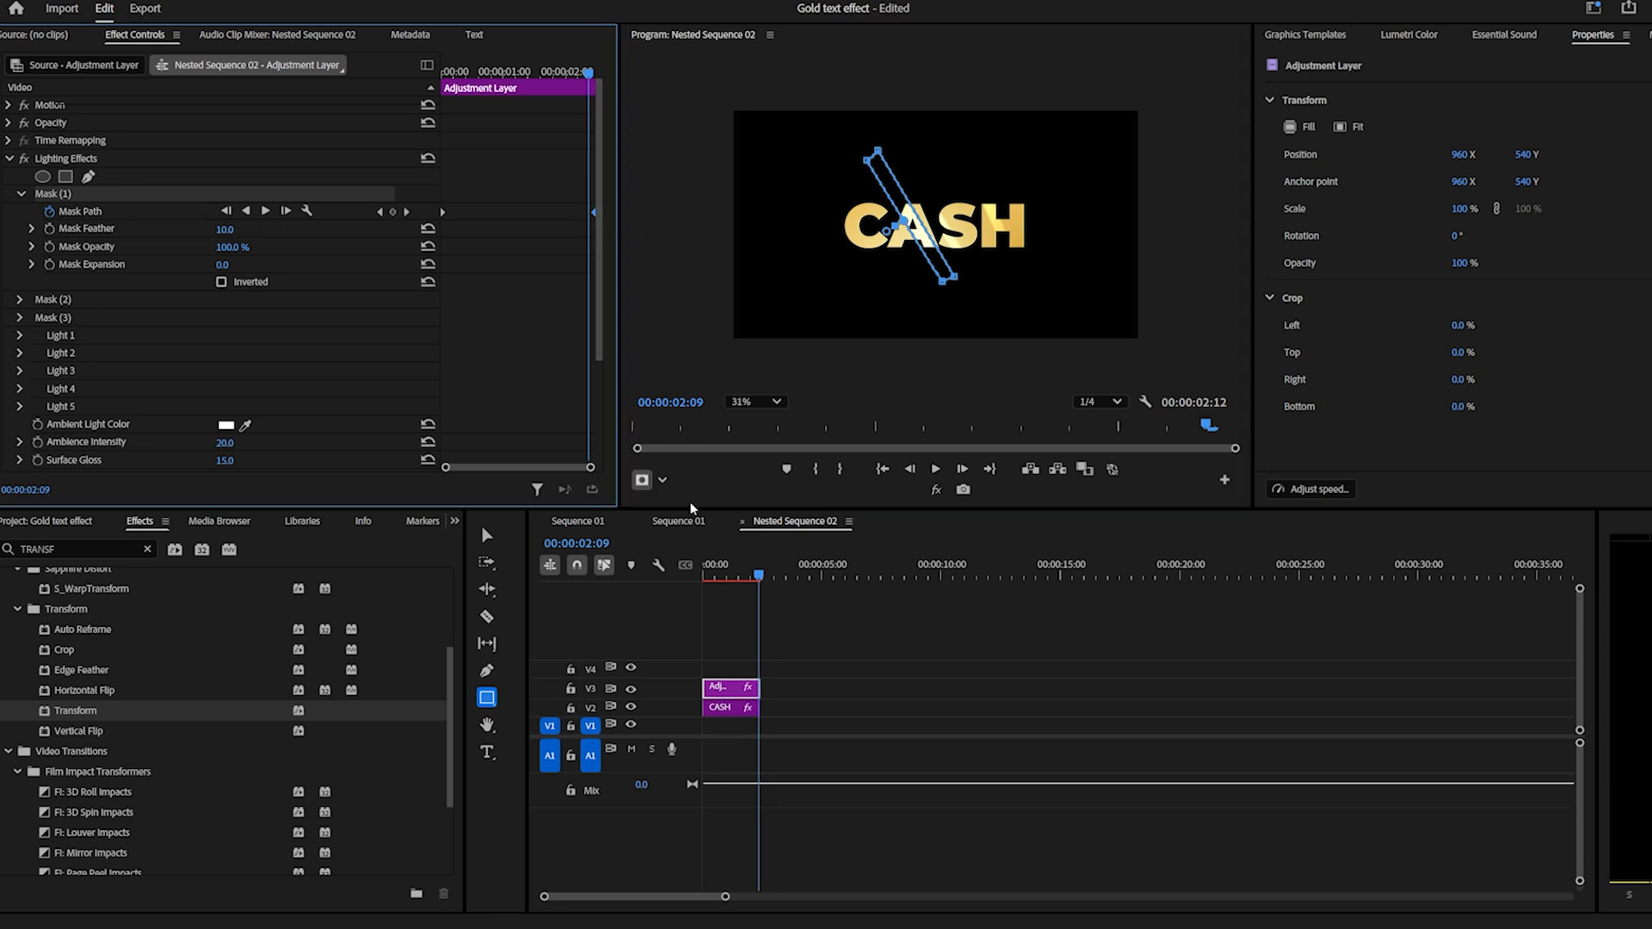
Play the nested sequence from the start to check the movement of the Mask (1) highlight.
left_click_drag(721, 571, 622, 583)
key("space")
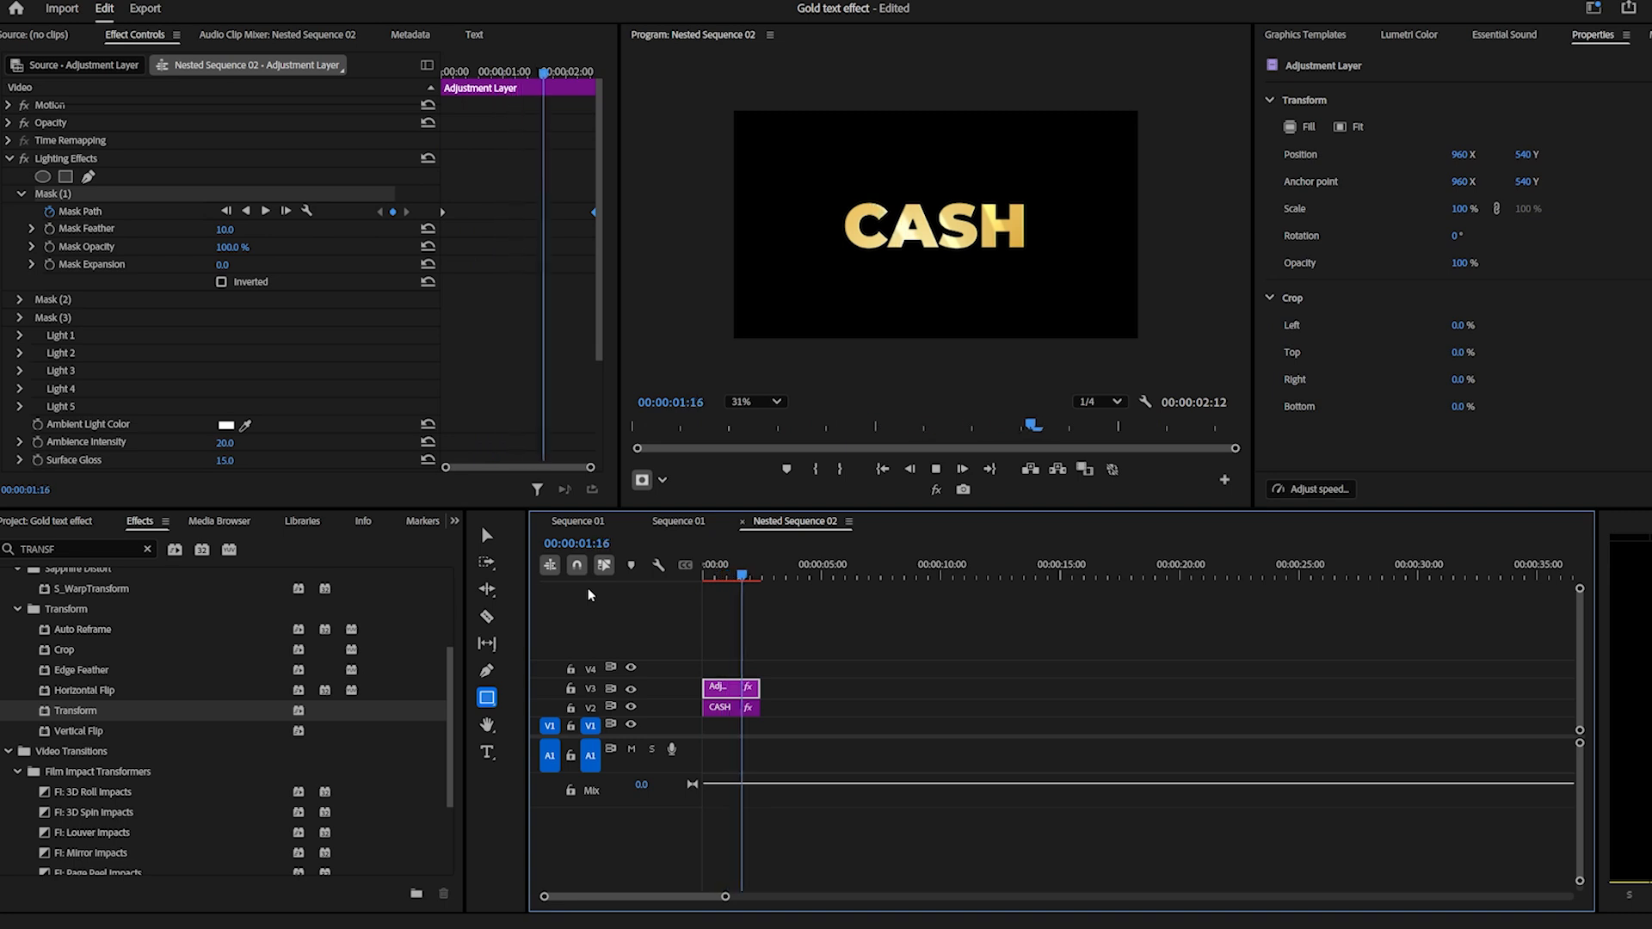
key("space")
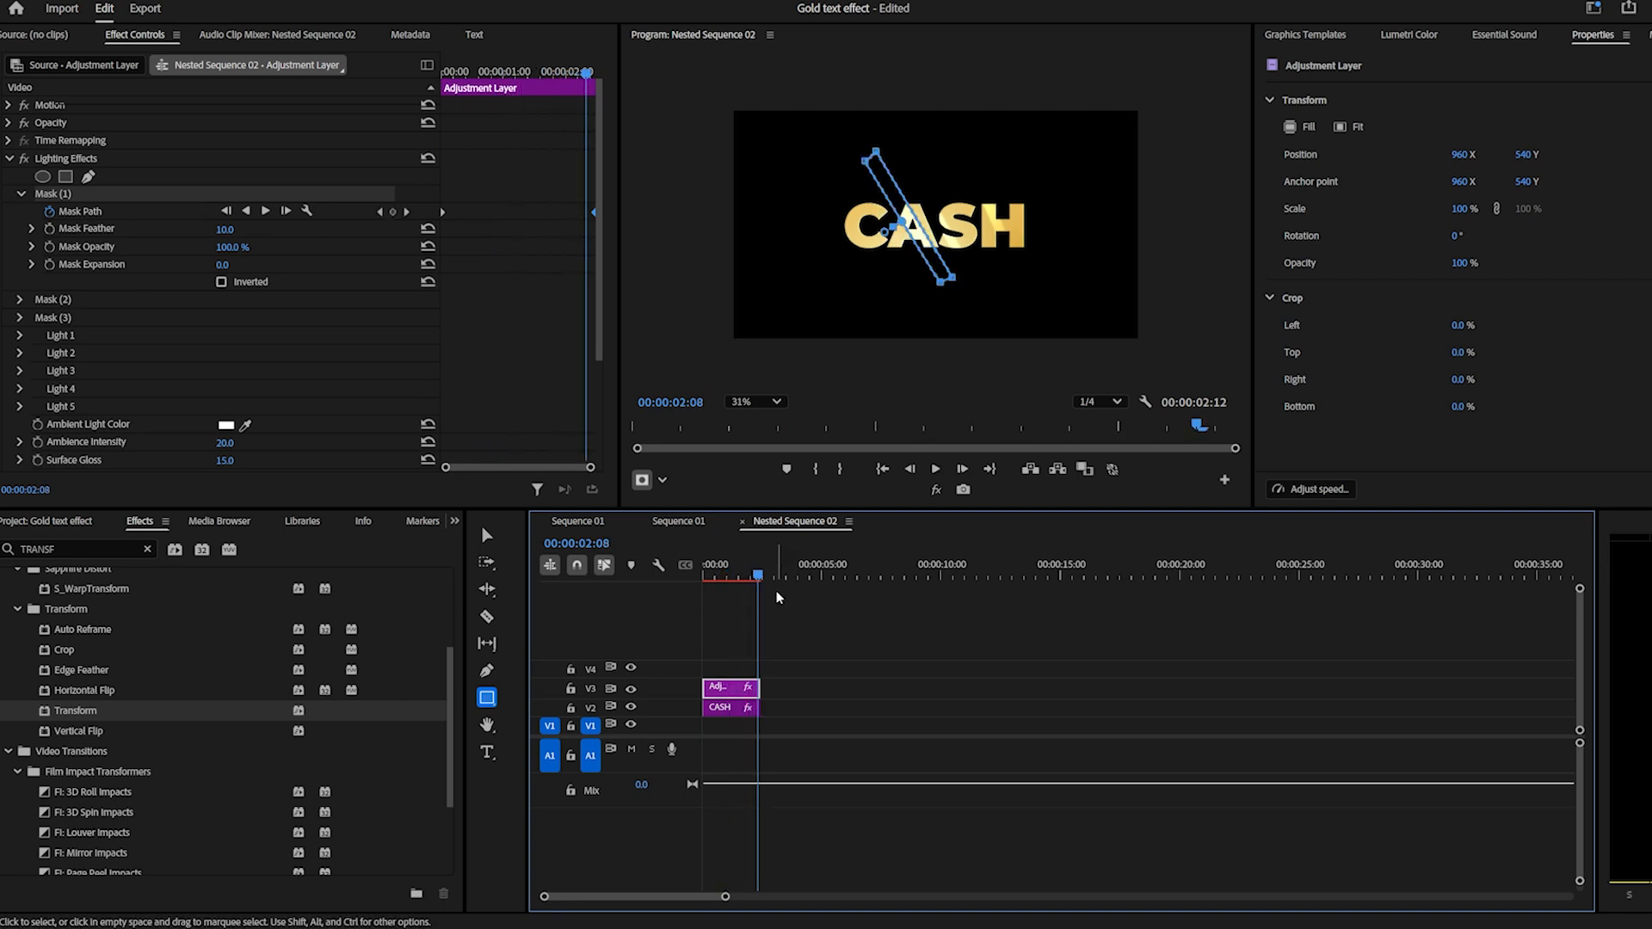
left_click(713, 571)
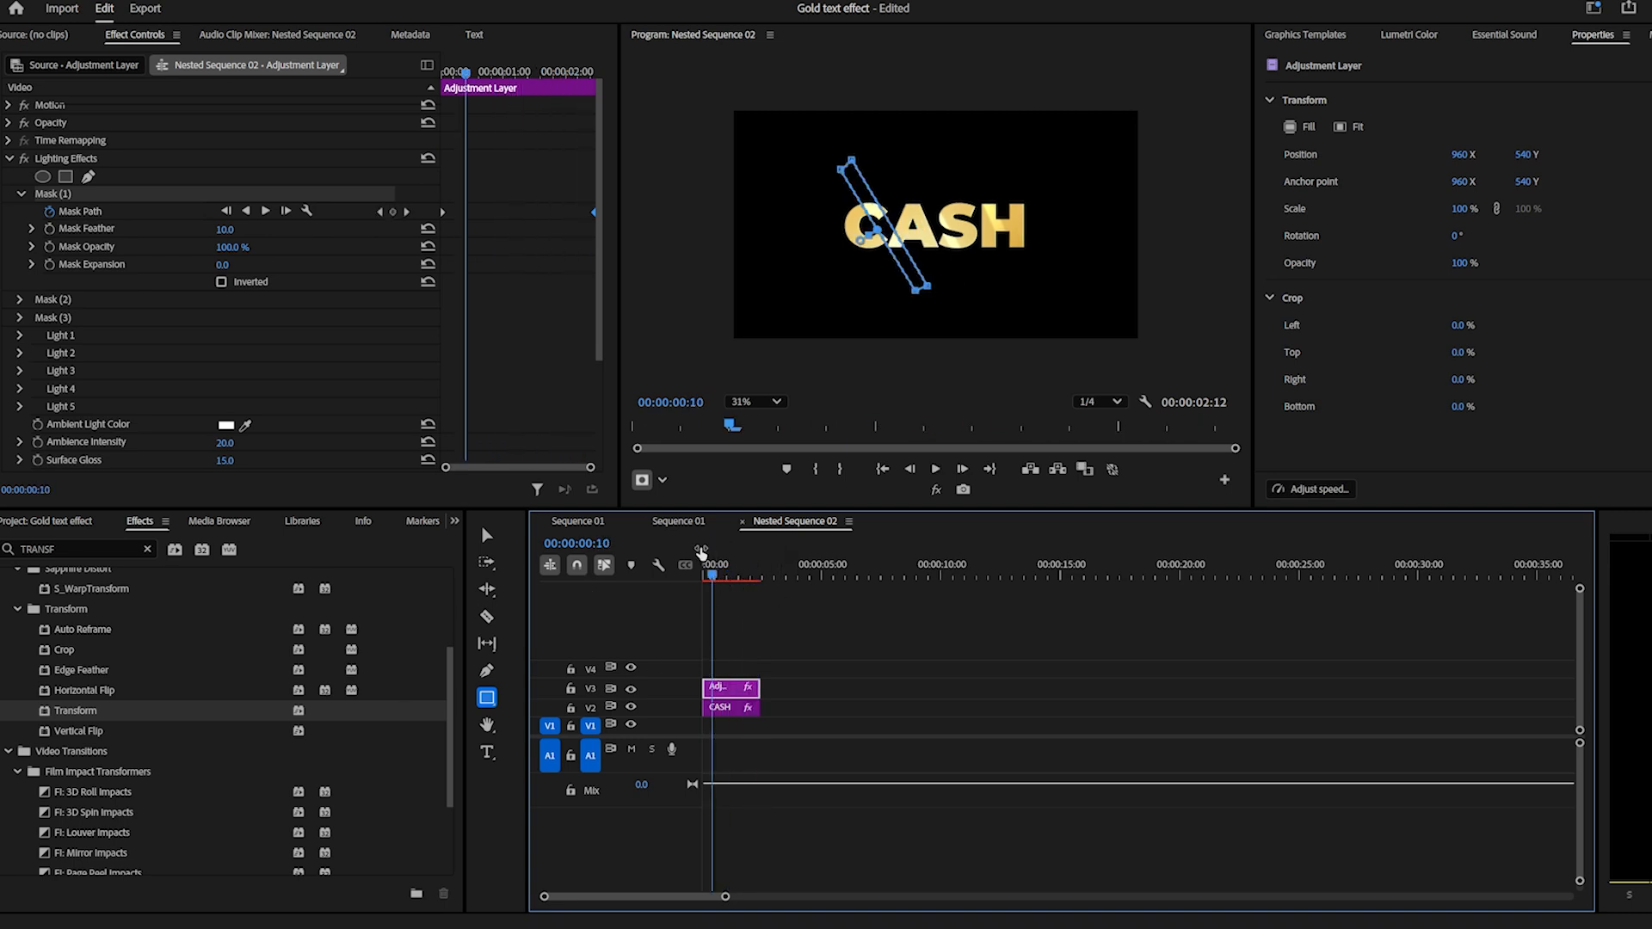
Enable path animation for Mask (2), shift the mask slightly left, and place its keyframe at the clip's start.
left_click(21, 195)
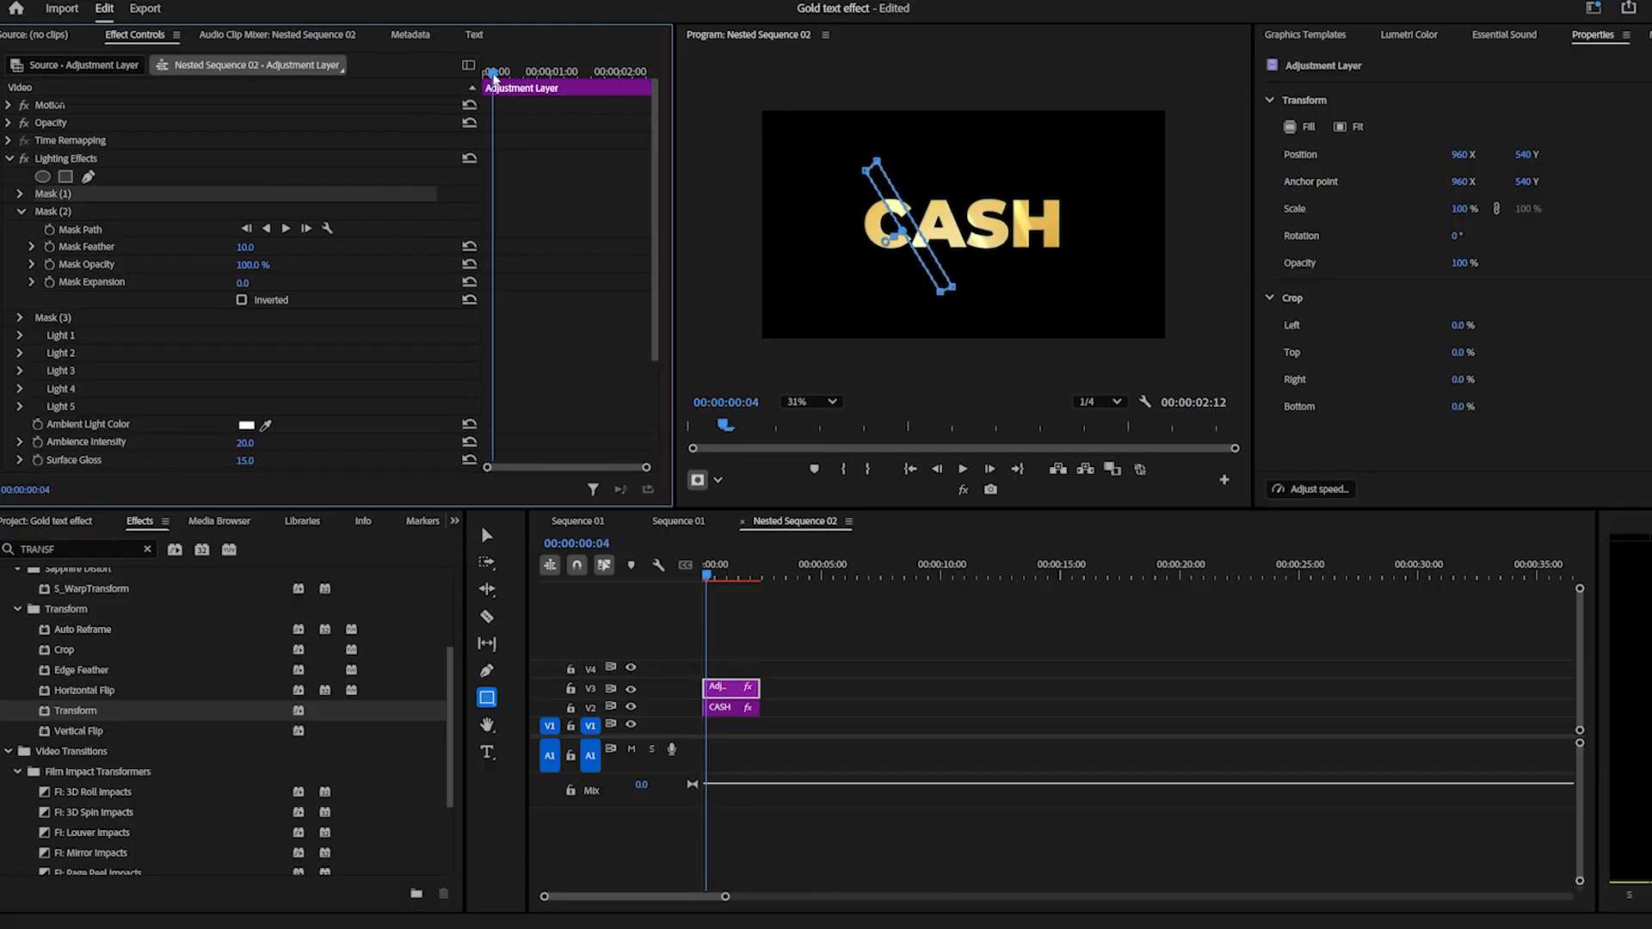
left_click(109, 231)
left_click(84, 213)
left_click_drag(983, 247, 968, 250)
left_click_drag(495, 230, 469, 234)
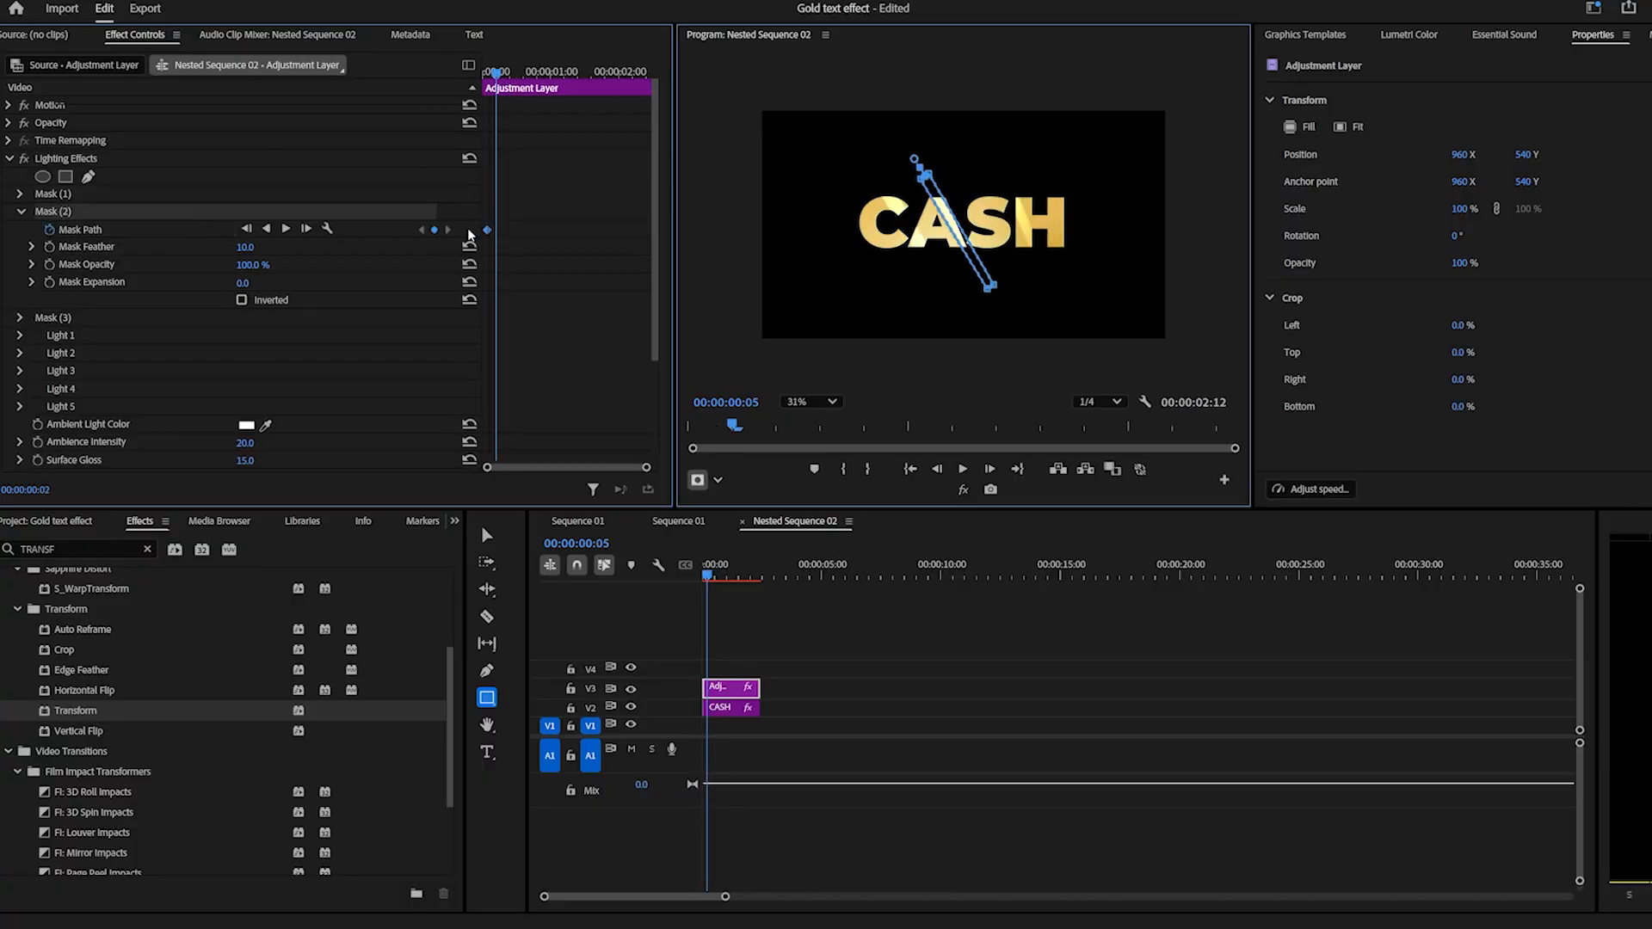
Shift Mask (2) right near the clip's end, move that keyframe to the very end, and preview the motion.
left_click_drag(496, 74, 589, 73)
left_click_drag(962, 238, 996, 225)
left_click_drag(586, 229, 652, 230)
left_click_drag(586, 74, 356, 111)
key("space")
Move the ending Mask (2) path keyframe to 00:00:01:23, nudge the mask further right, and play back the result.
key("space")
left_click_drag(651, 230, 614, 232)
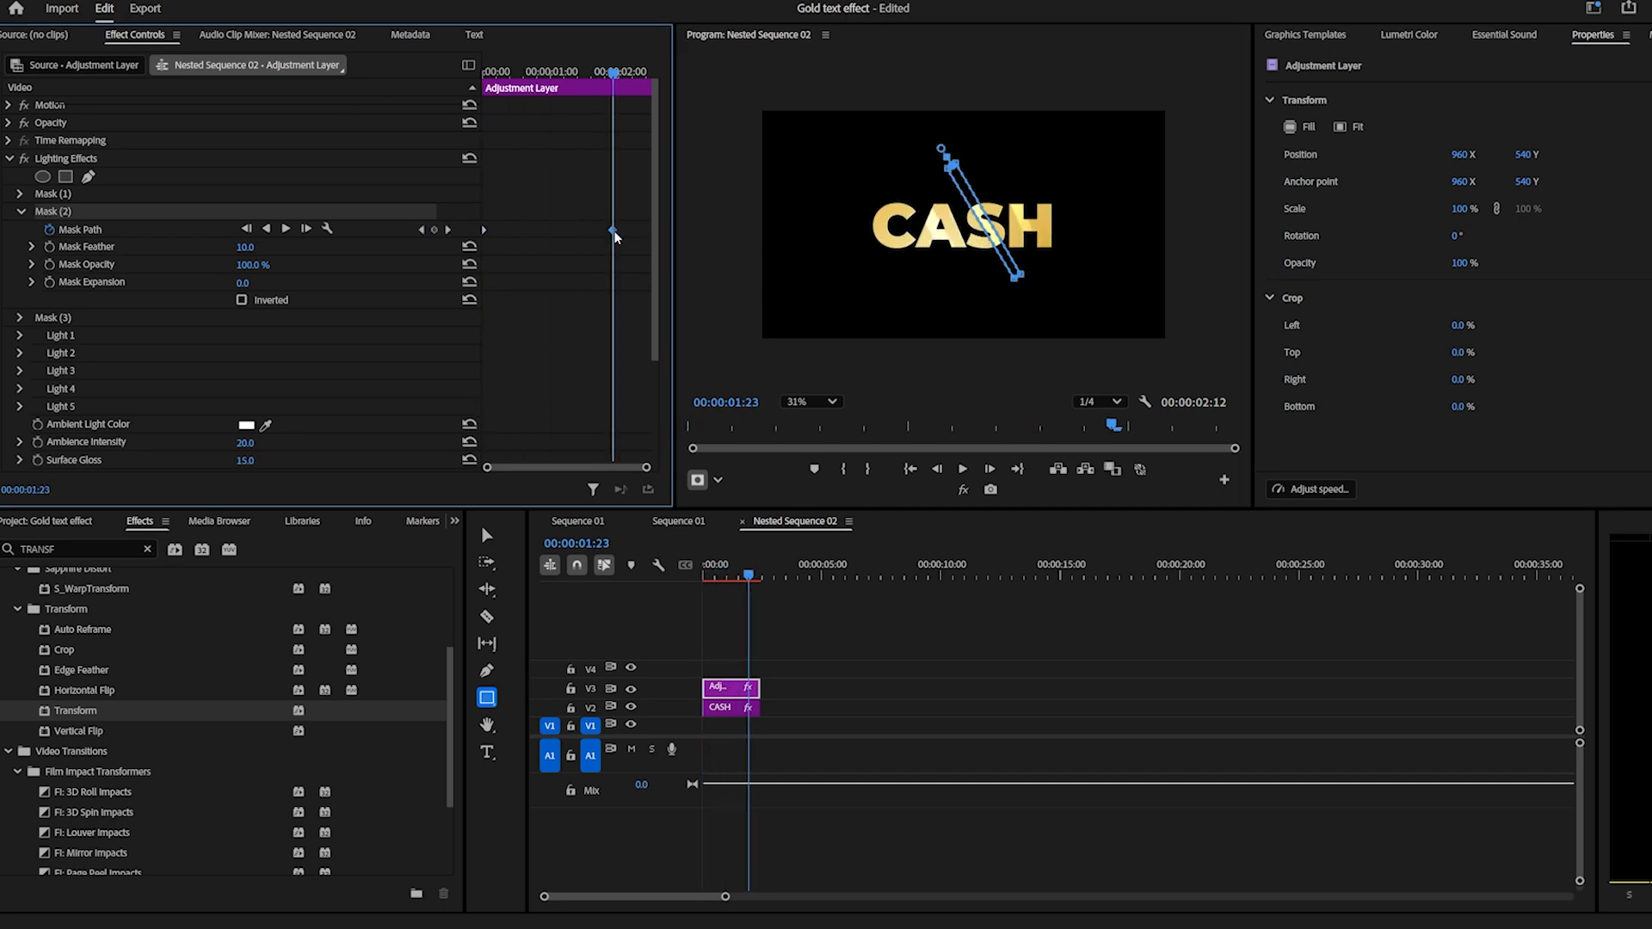
left_click_drag(995, 218, 1005, 216)
key("space")
left_click_drag(613, 230, 305, 273)
left_click(707, 576)
Play the nested sequence from the start to check all three moving highlights.
key("space")
key("space")
Animate the Mask (3) path from the clip's start, shifting the mask right across the H, with the ending keyframe at the clip's end.
left_click(20, 211)
left_click(68, 232)
left_click(20, 230)
left_click(49, 247)
left_click(62, 231)
left_click_drag(1032, 242, 1058, 220)
left_click_drag(606, 248, 651, 248)
key("space")
key("space")
key("space")
left_click(704, 576)
key("space")
key("space")
Duplicate the adjustment layer onto V4, shift the copy's Mask (3) left at the start, and move that keyframe to 00:00:00:13.
left_click_drag(718, 692, 716, 670)
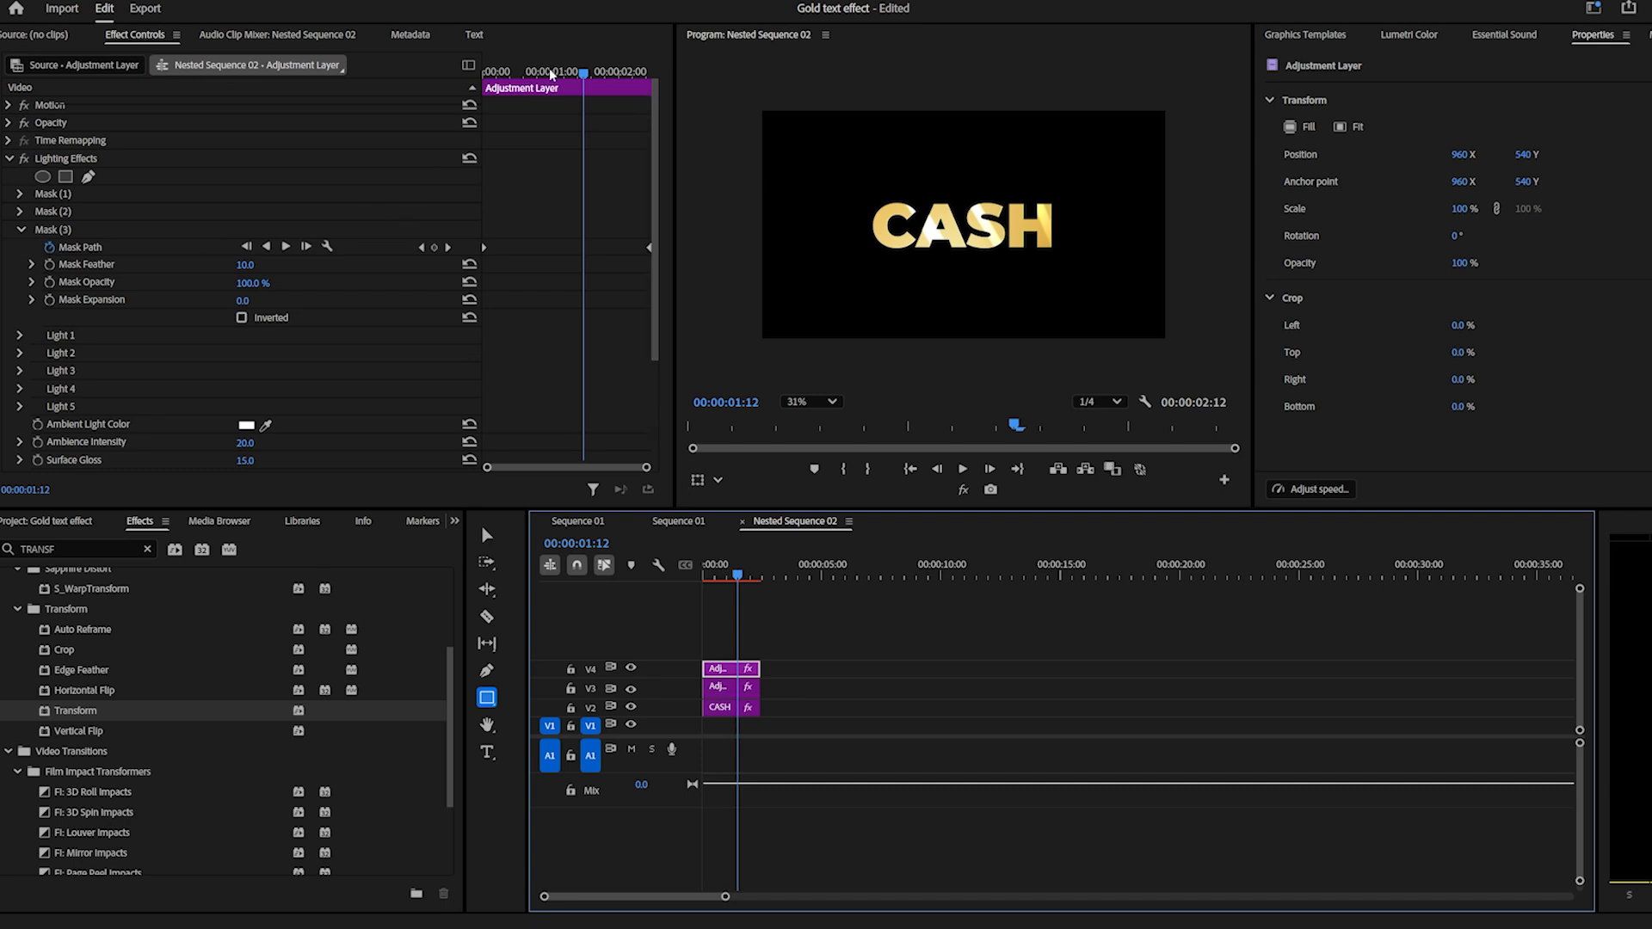
left_click_drag(550, 74, 480, 75)
left_click(86, 231)
left_click_drag(1030, 247, 1018, 251)
left_click(517, 75)
left_click_drag(486, 248, 517, 248)
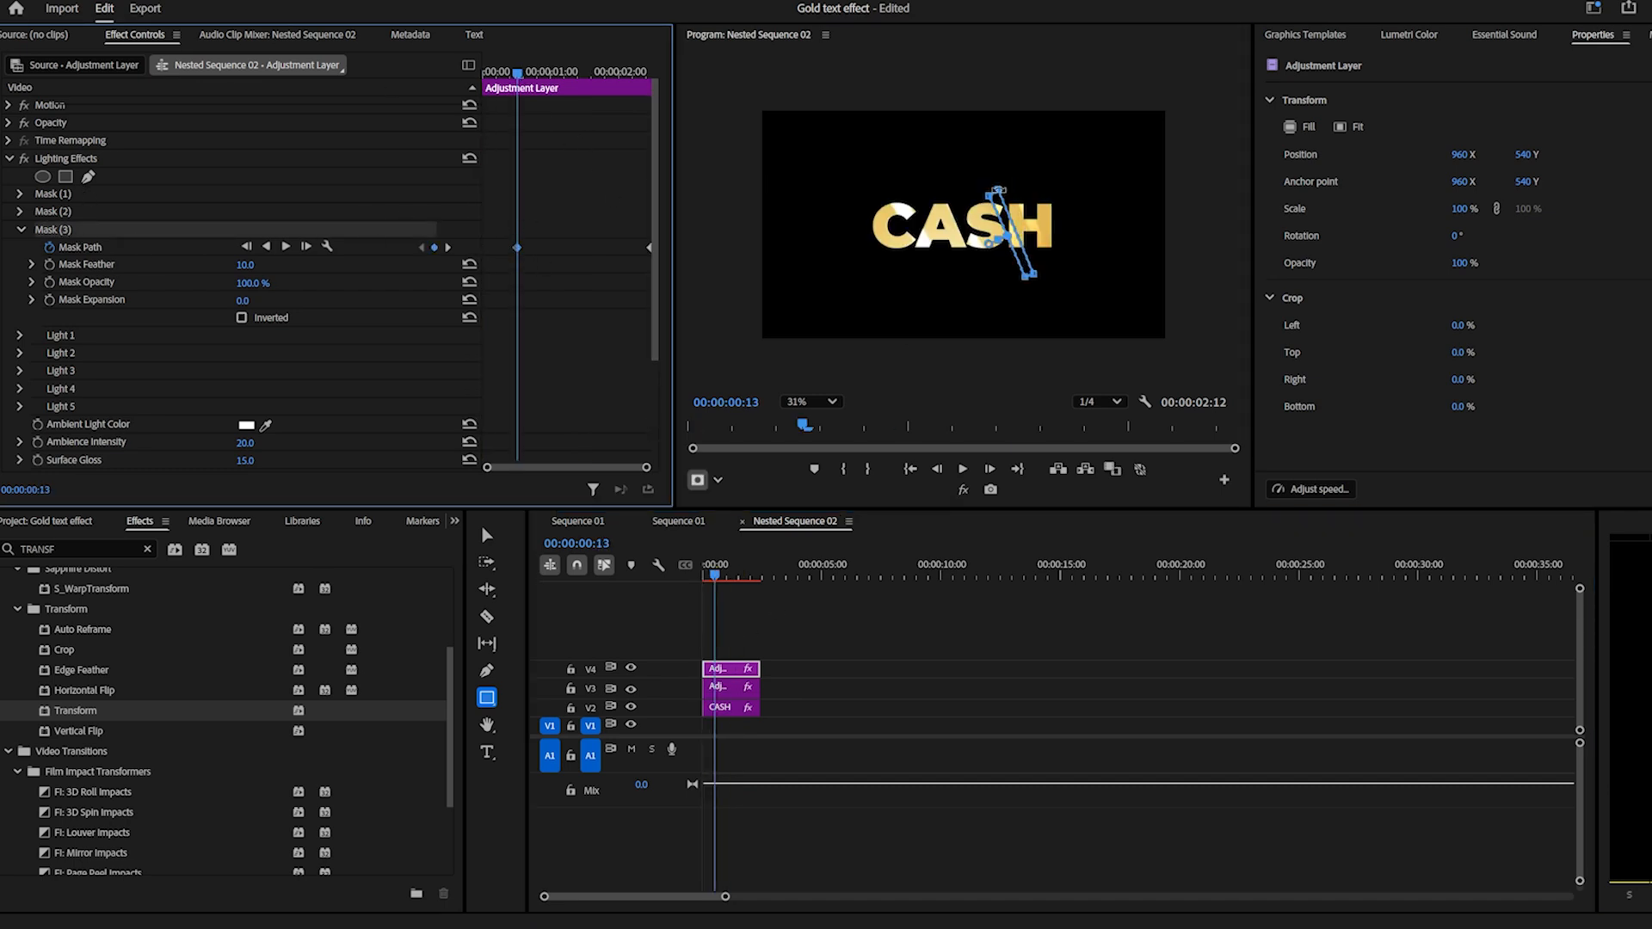
Set the V4 adjustment layer's Motion scale to 81 and vertical position to 491, and shift Mask (3) right at 00:00:00:13.
left_click(9, 105)
left_click_drag(247, 141, 230, 140)
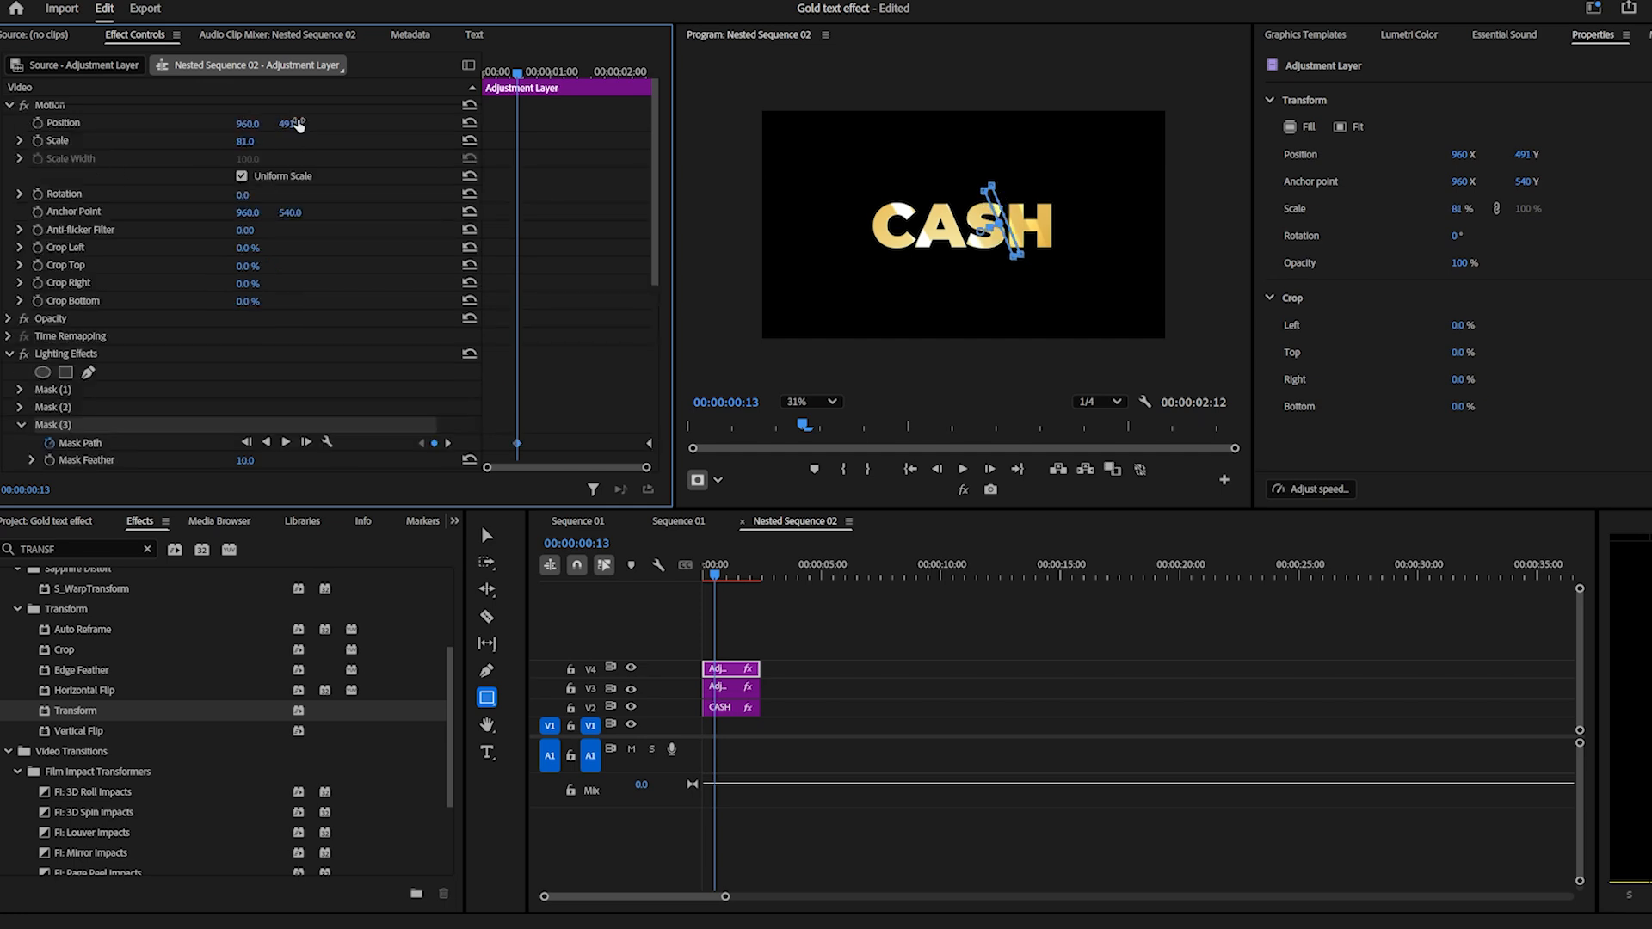
scroll(177, 202, "down", 2)
left_click_drag(1014, 225, 1024, 240)
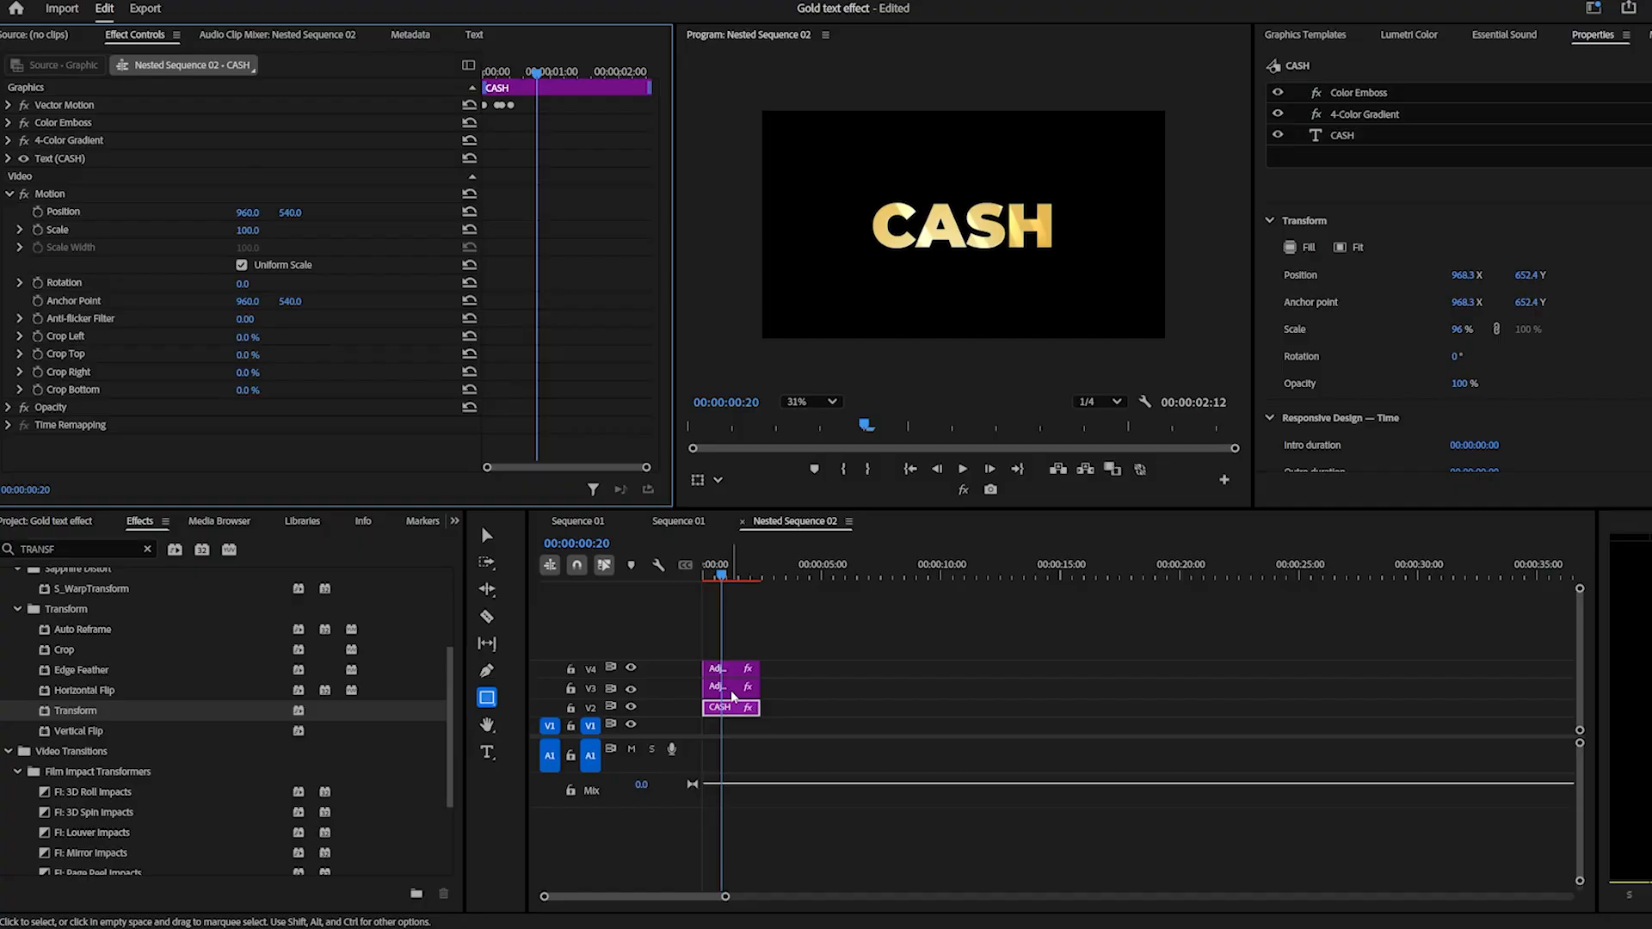
Change the Mask (1) feather in the Lighting Effects of the adjustment layer on V3.
left_click(730, 687)
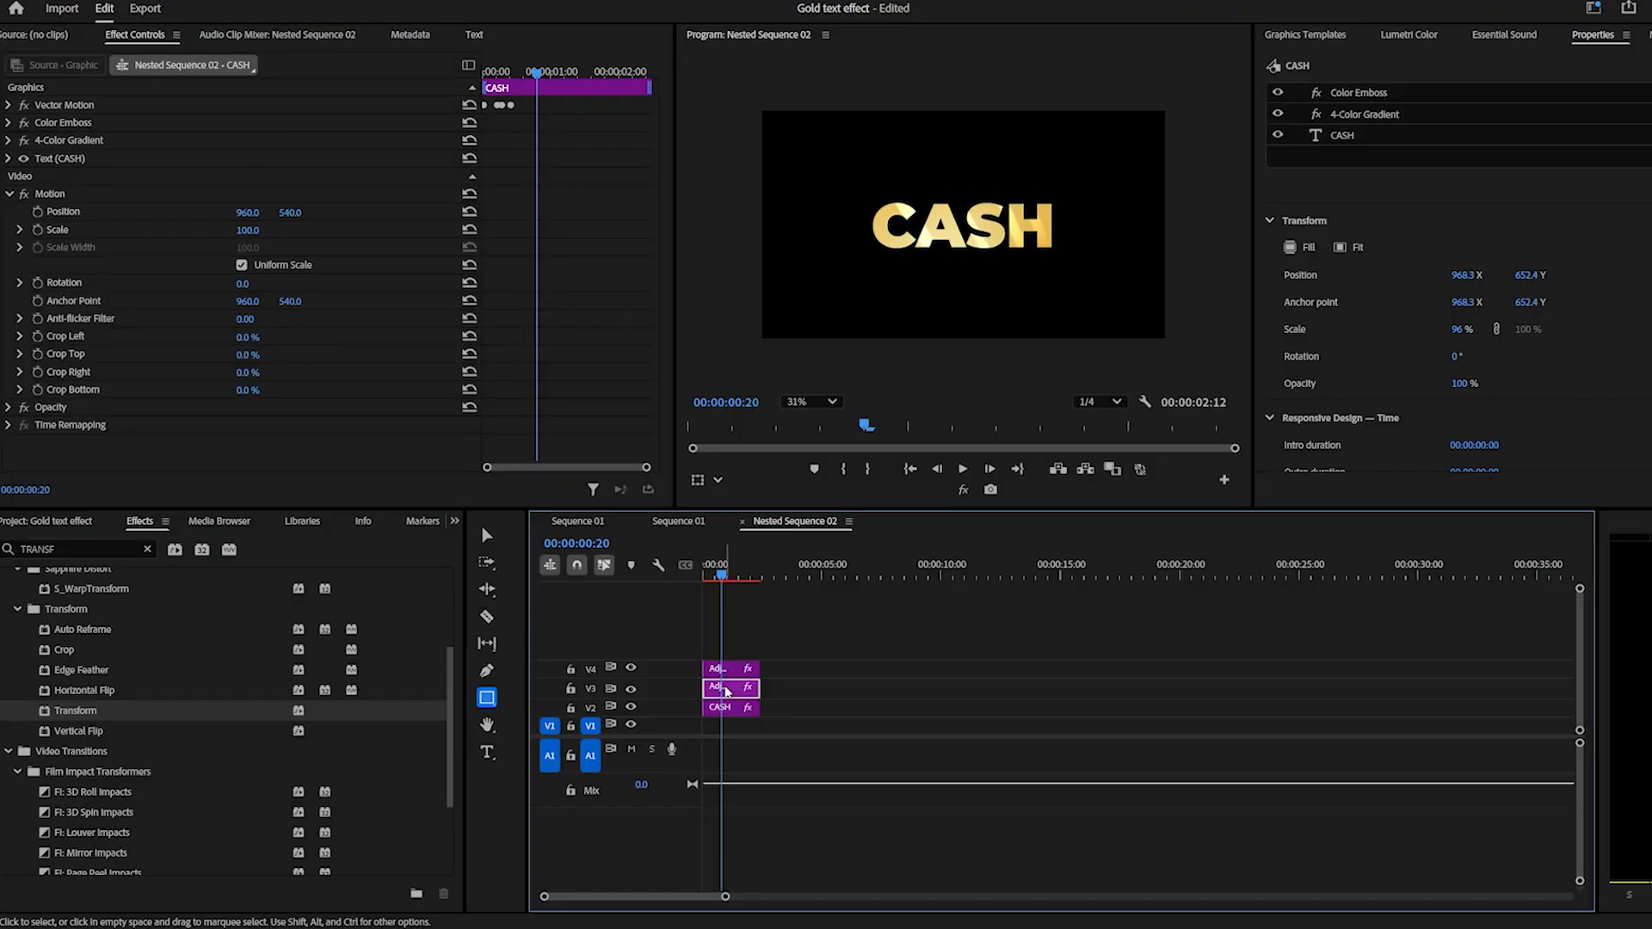
scroll(554, 356, "down", 1)
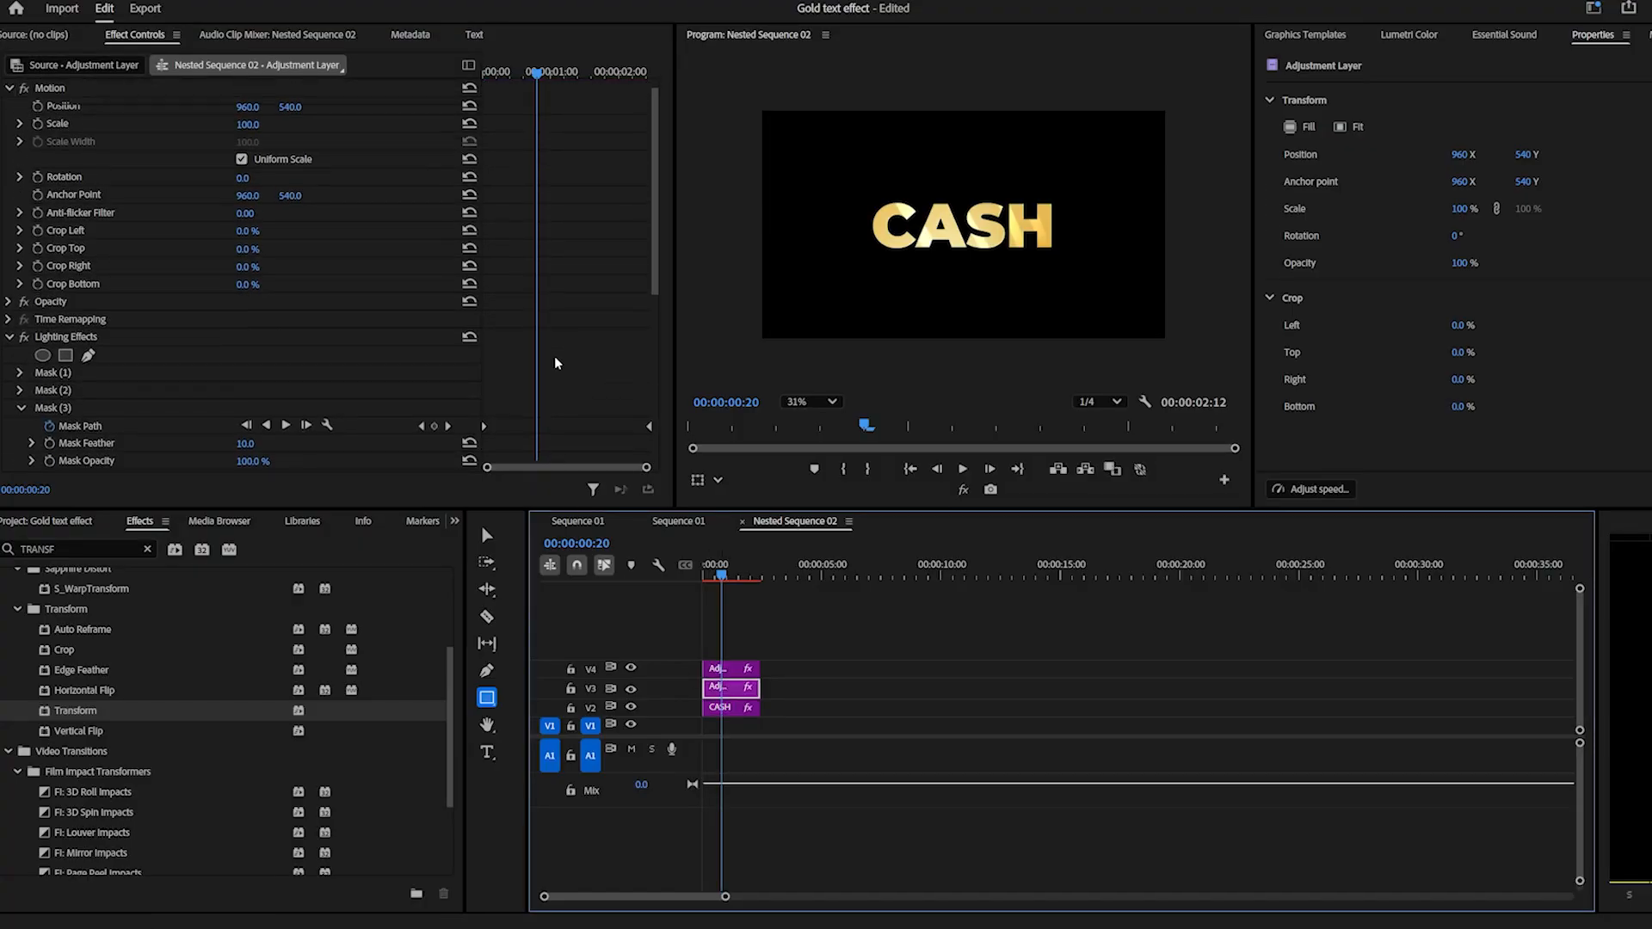
scroll(556, 363, "up", 1)
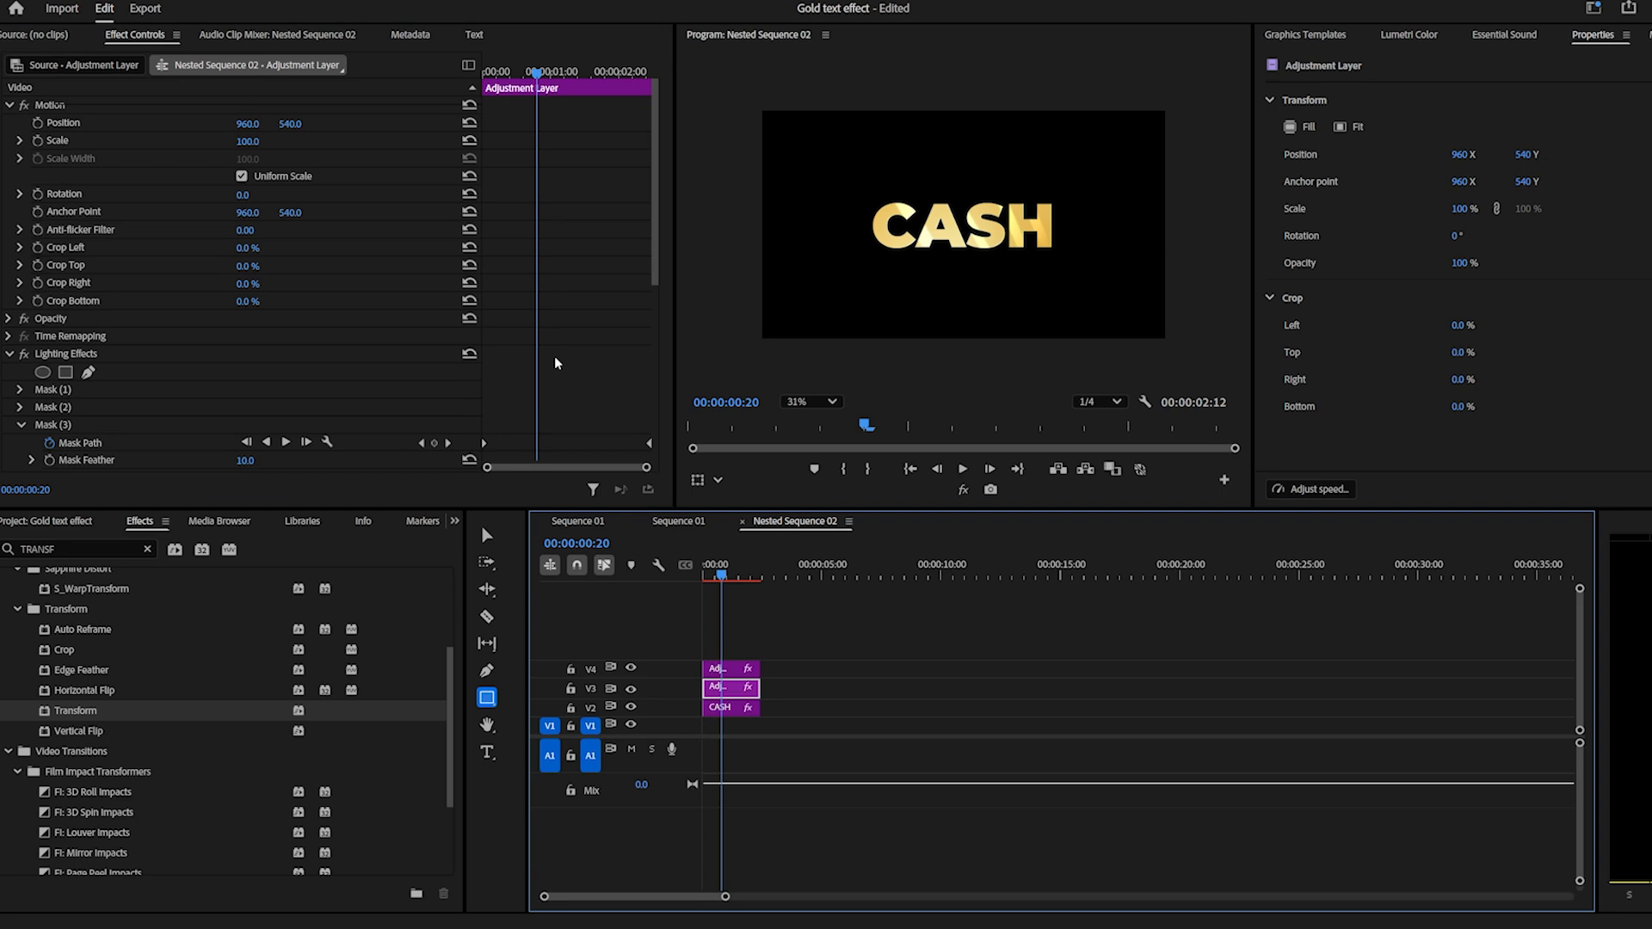
scroll(555, 362, "down", 8)
left_click(21, 238)
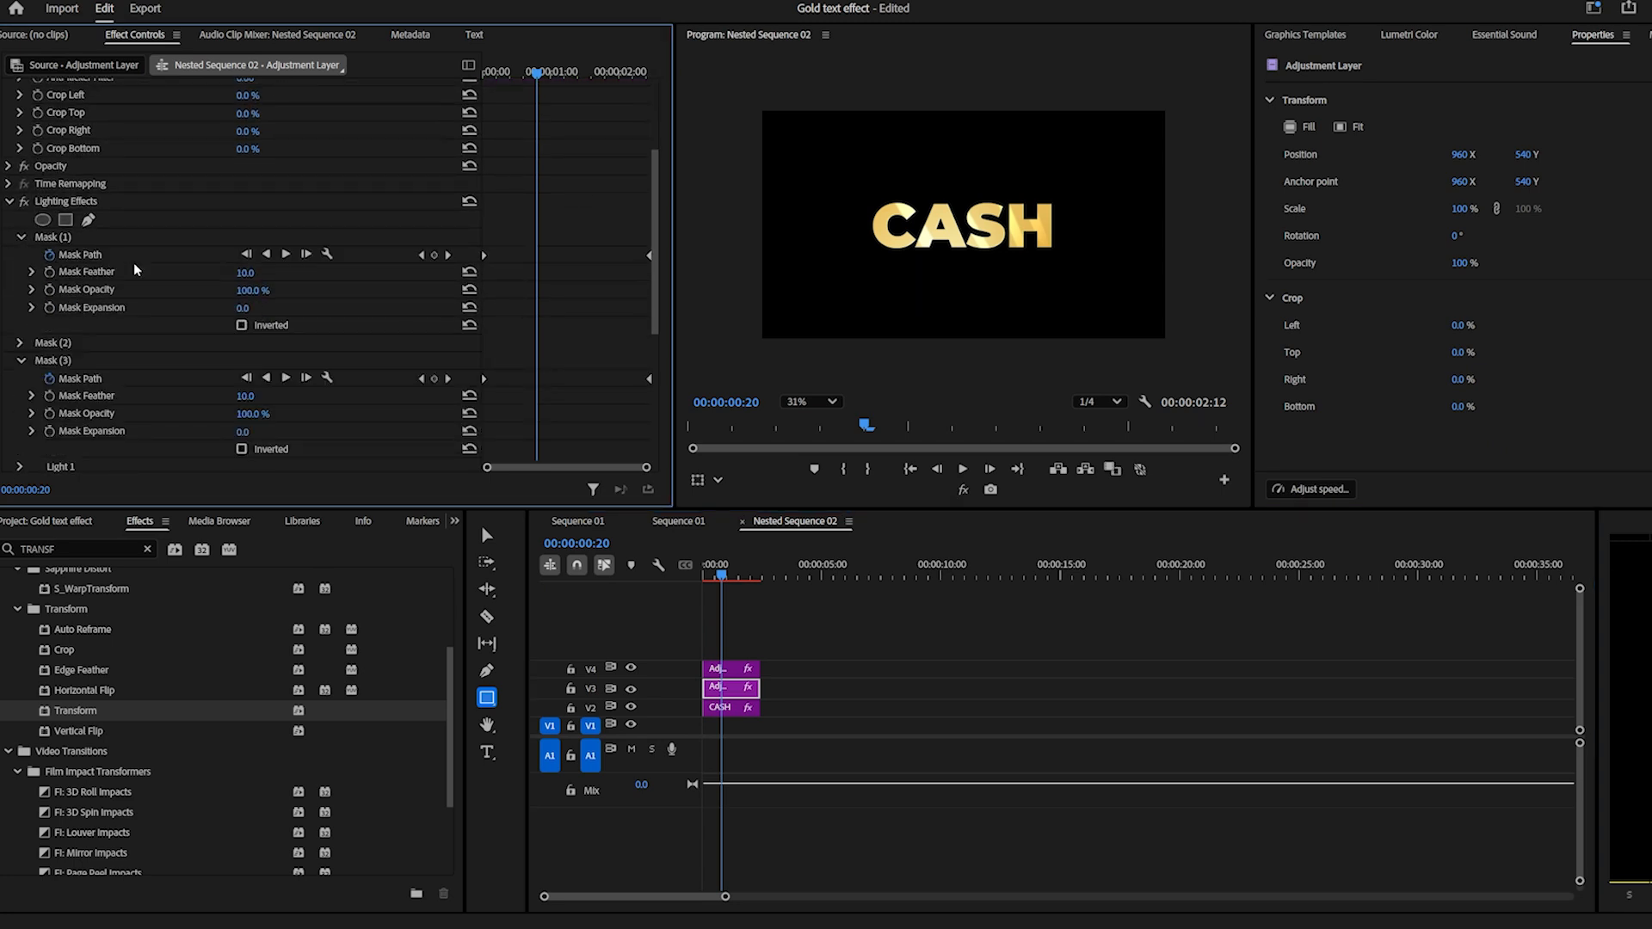
left_click(245, 273)
type("20")
left_click(20, 238)
Set the feather of Mask (2) and Mask (3) to 20 in the V3 adjustment layer's Lighting Effects.
left_click(20, 254)
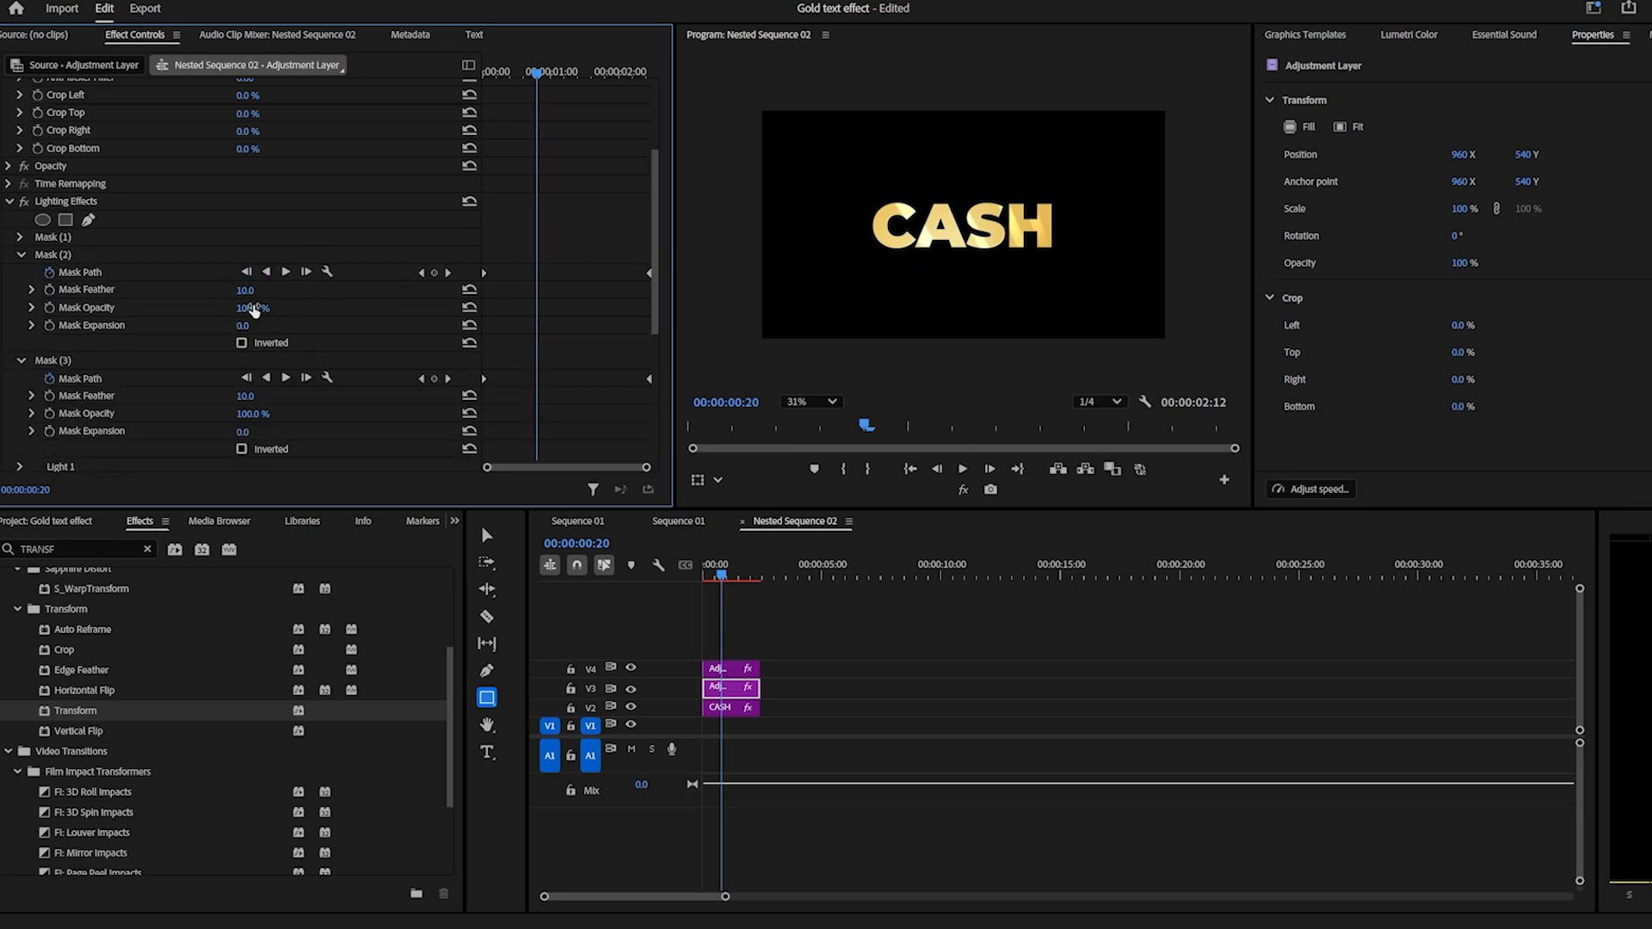
left_click(250, 290)
type("20")
left_click(22, 255)
left_click(258, 307)
type("20")
key("Return")
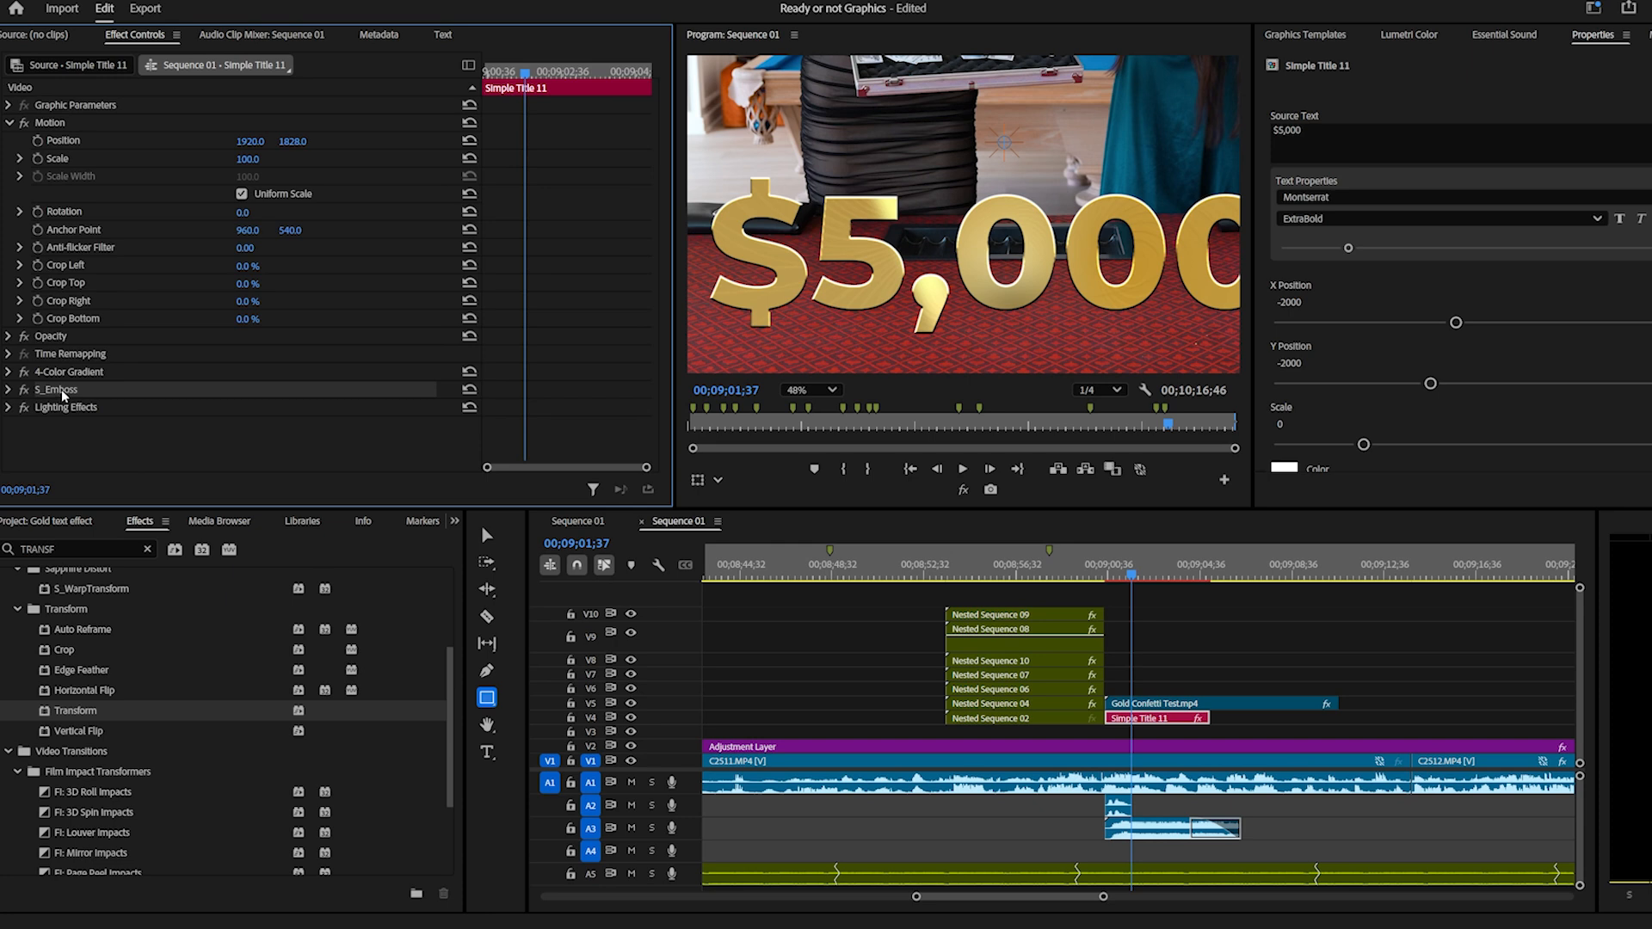
Paste the S_Emboss effect copied from the $5,000 title onto the Nested Sequence 02 clip in the gold text project's Sequence 01.
left_click(577, 521)
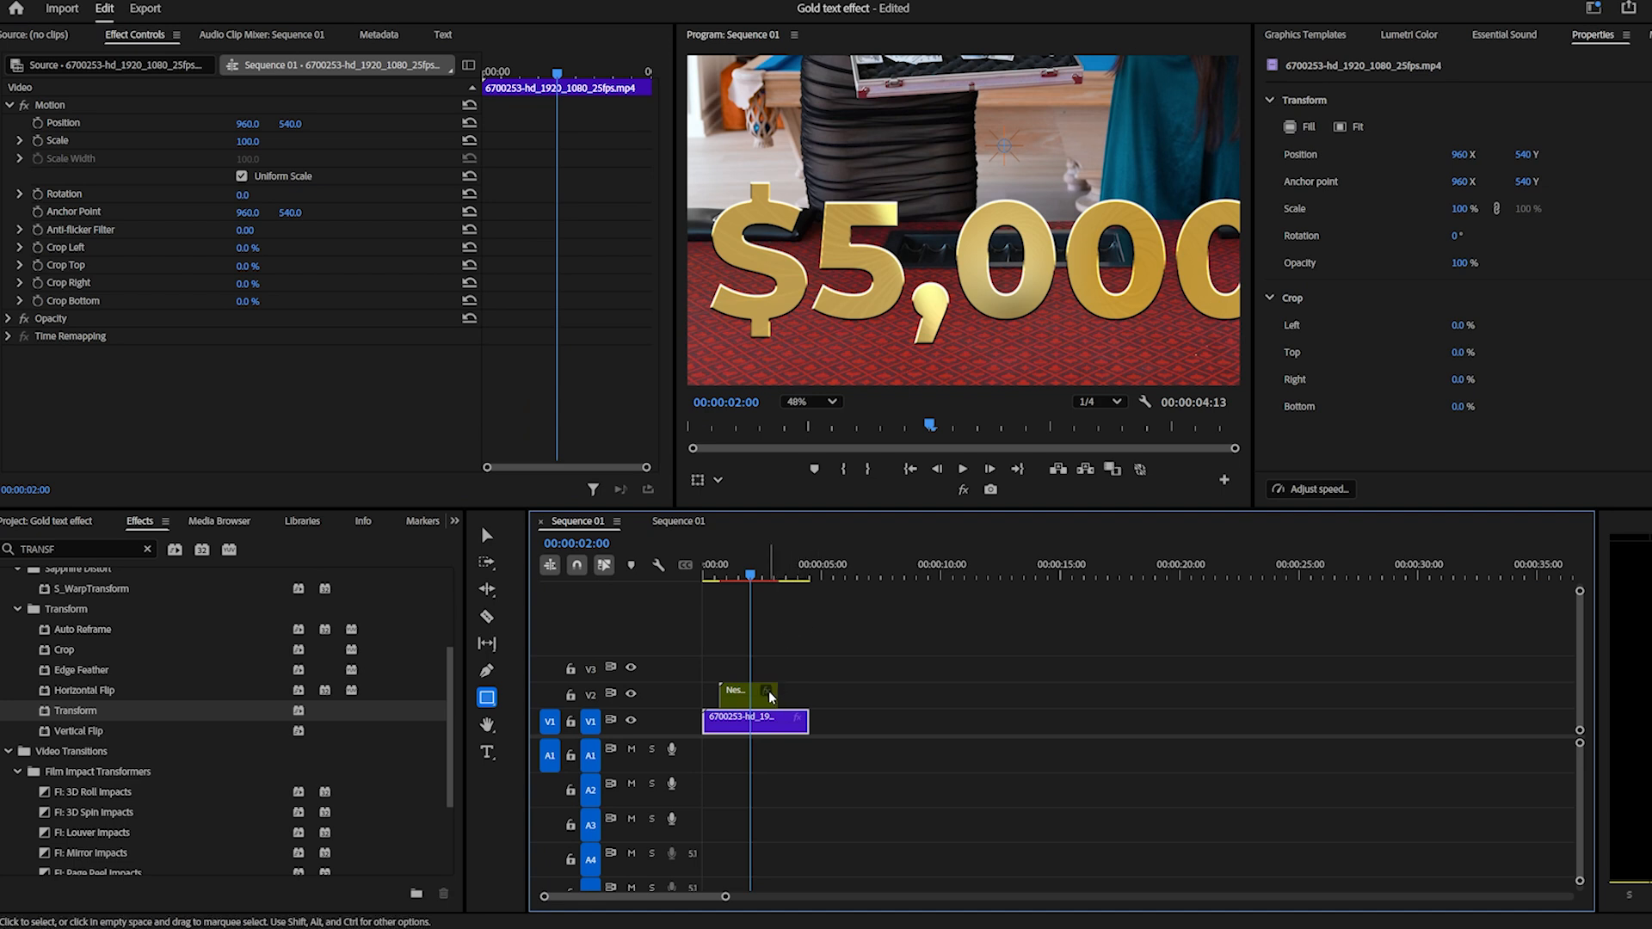
left_click(742, 694)
key("ctrl+v")
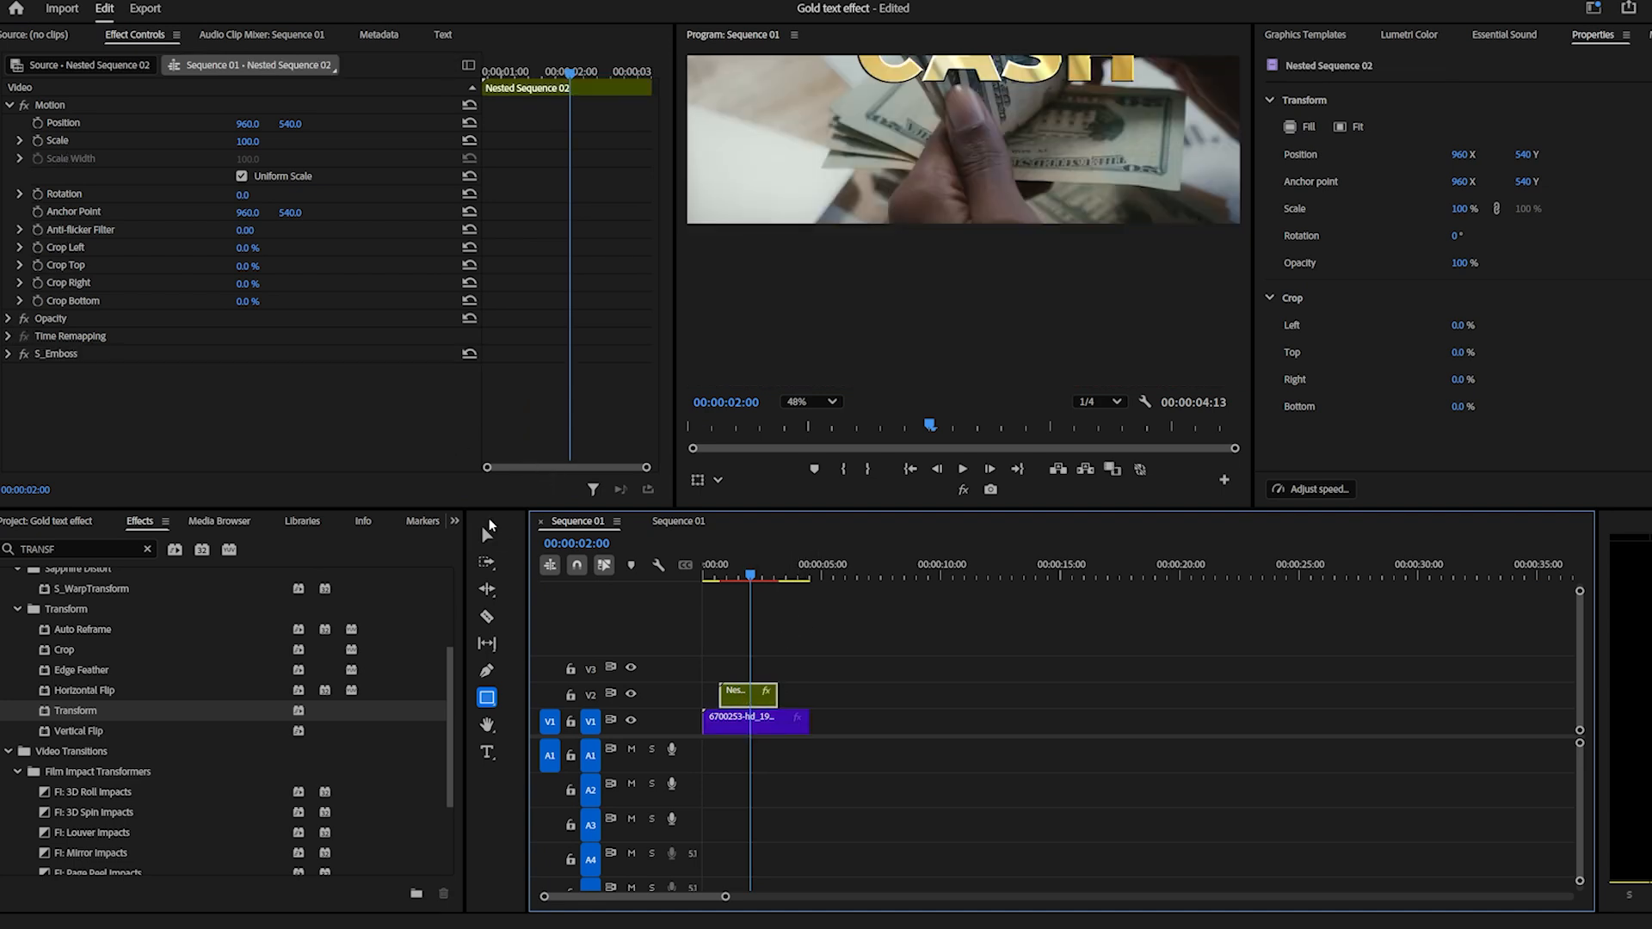
scroll(877, 213, "down", 4)
left_click_drag(931, 181, 964, 285)
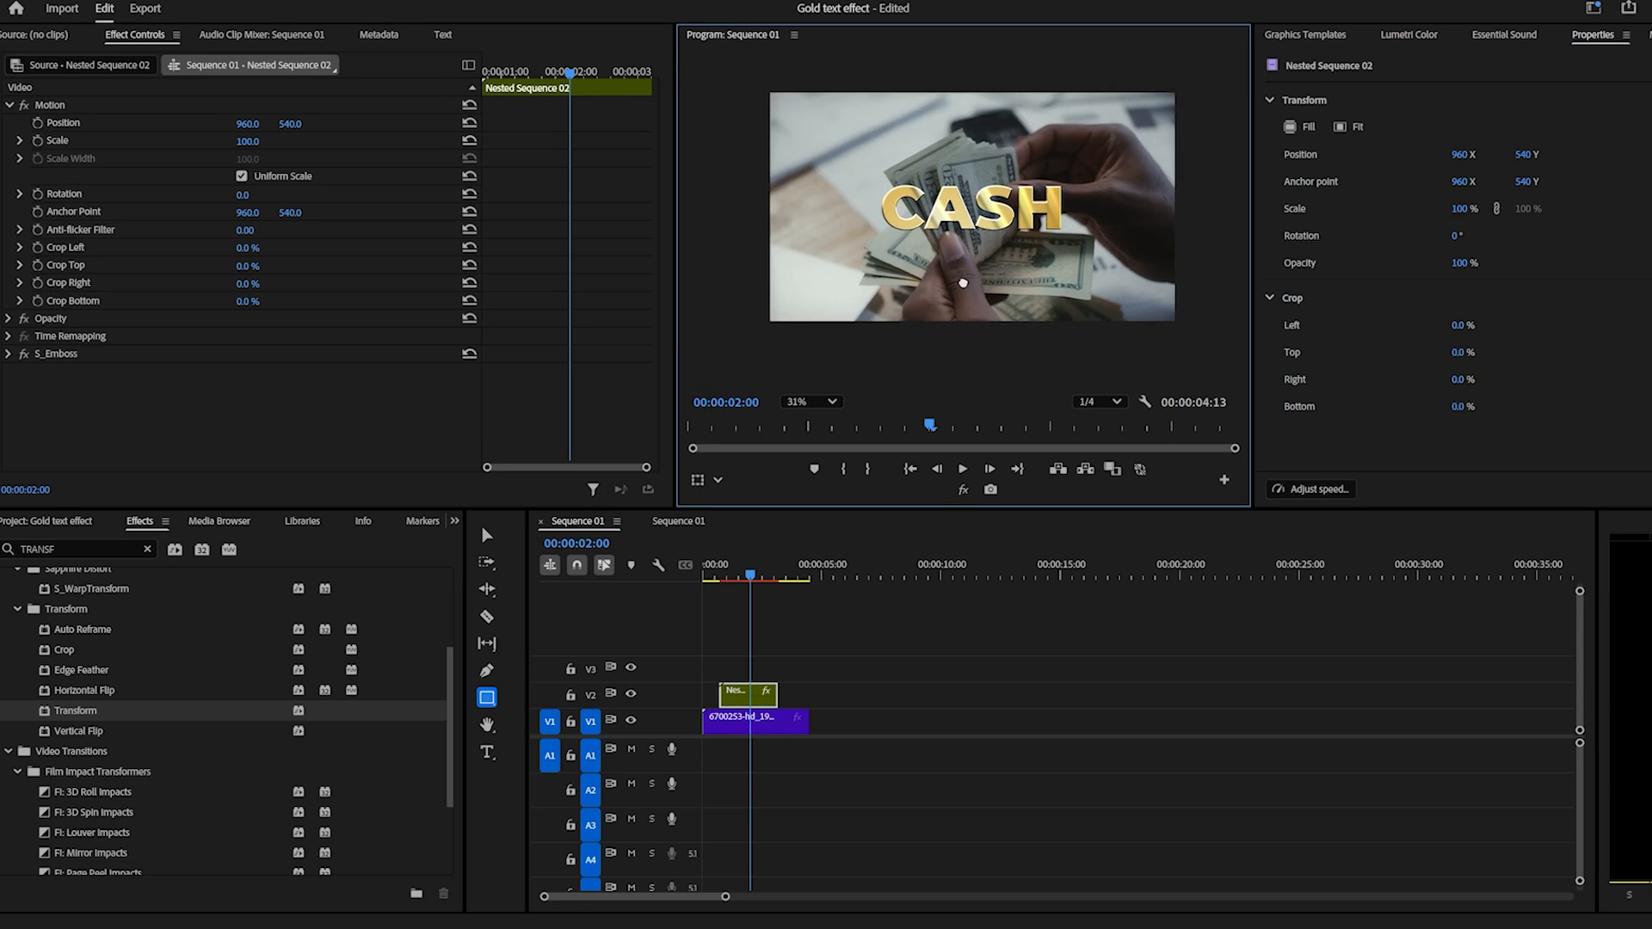